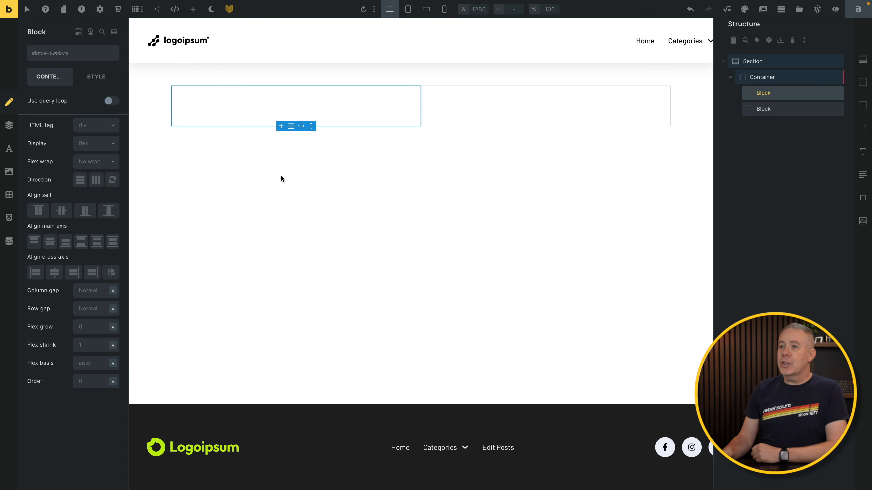
# - Set the first block's minimum width to 30% in its layout sizing
pyautogui.click(99, 80)
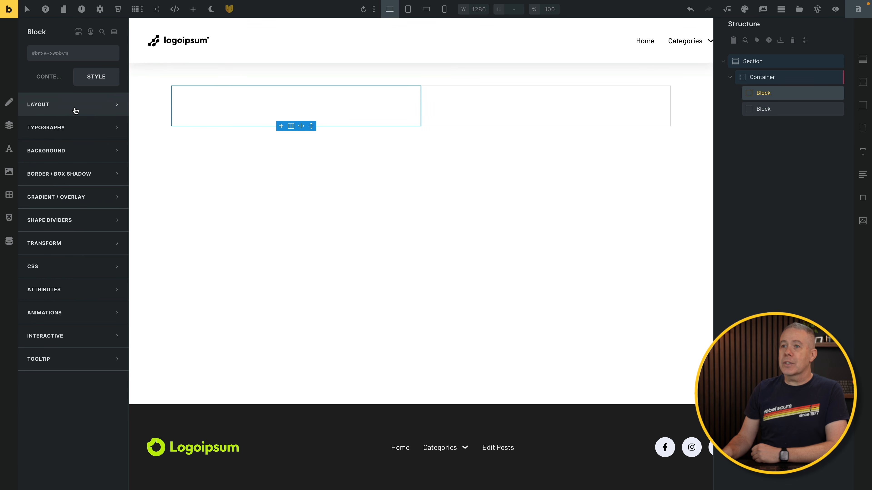
pyautogui.click(65, 109)
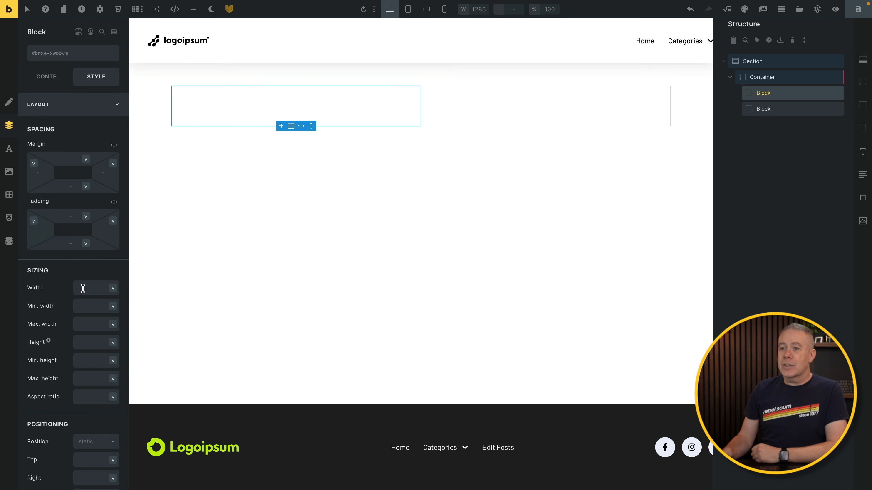
pyautogui.click(86, 307)
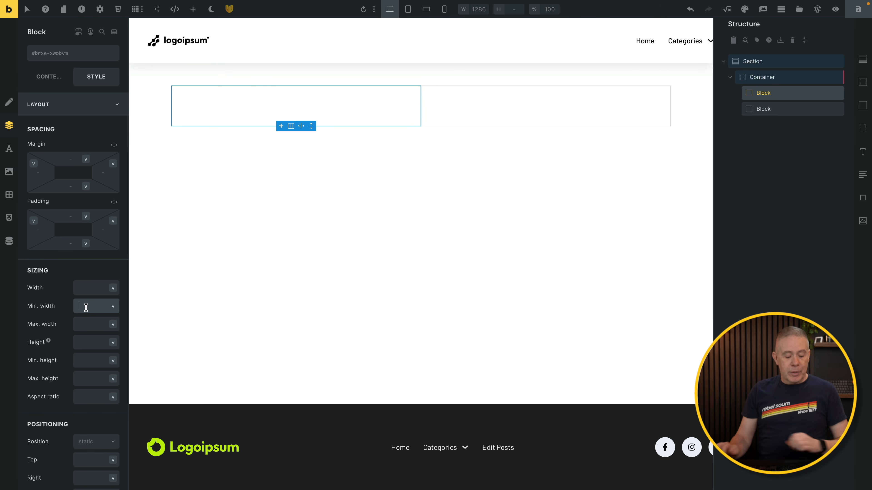
pyautogui.write('30%')
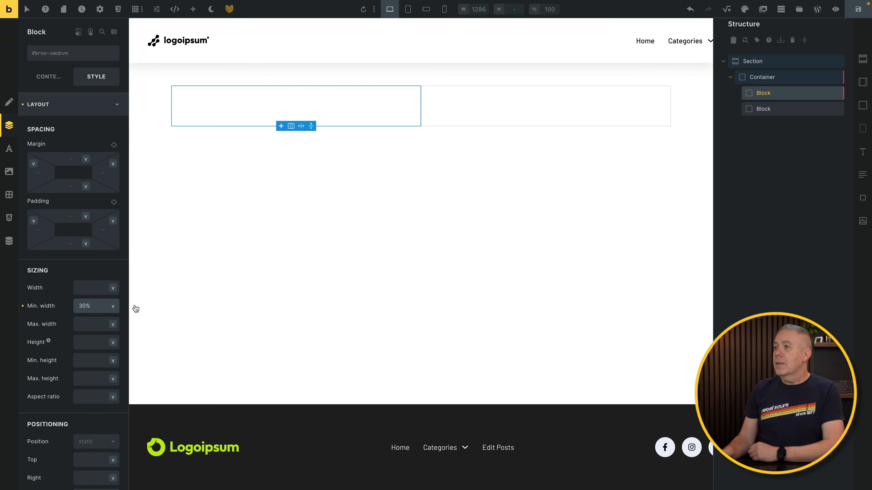
# - Set the second block's minimum width to 70%
pyautogui.click(762, 109)
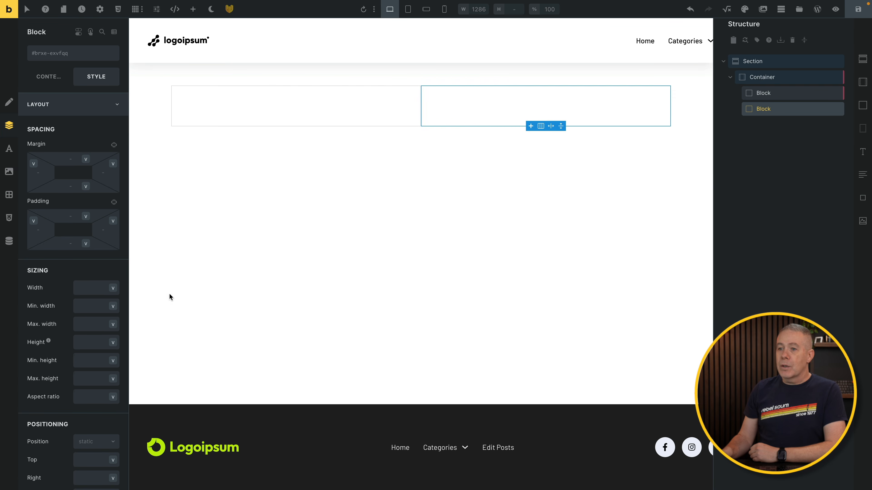
pyautogui.click(90, 306)
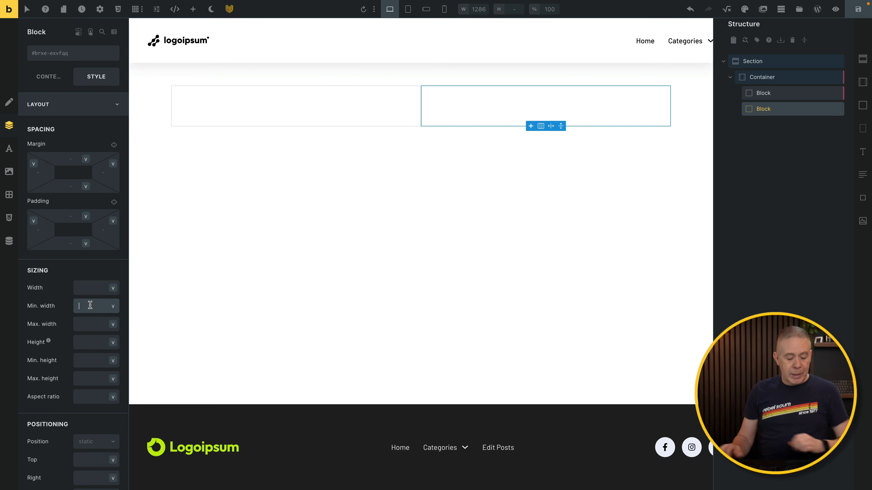
pyautogui.write('70')
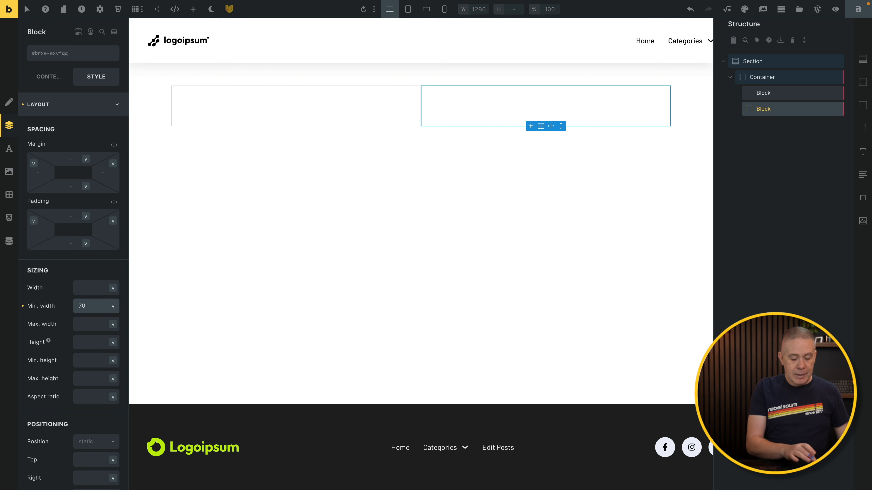
pyautogui.write('%')
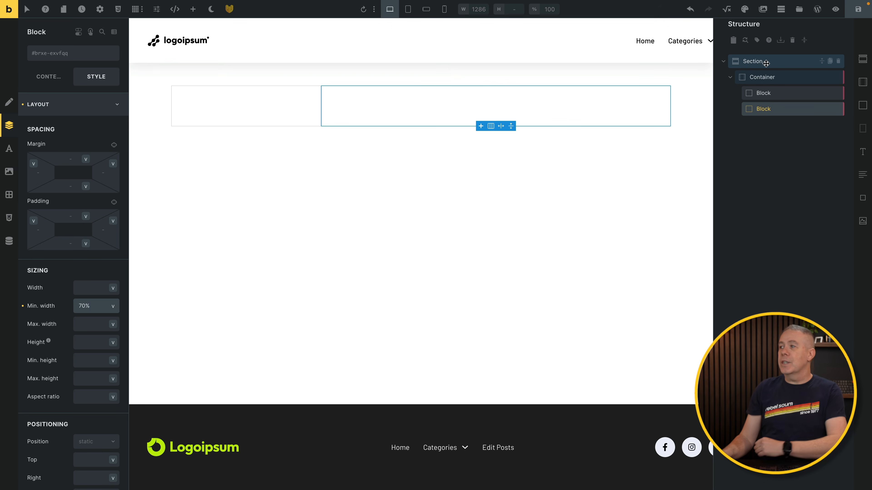
# - Set the minimum height of both the section and its container to 100vh
pyautogui.click(779, 62)
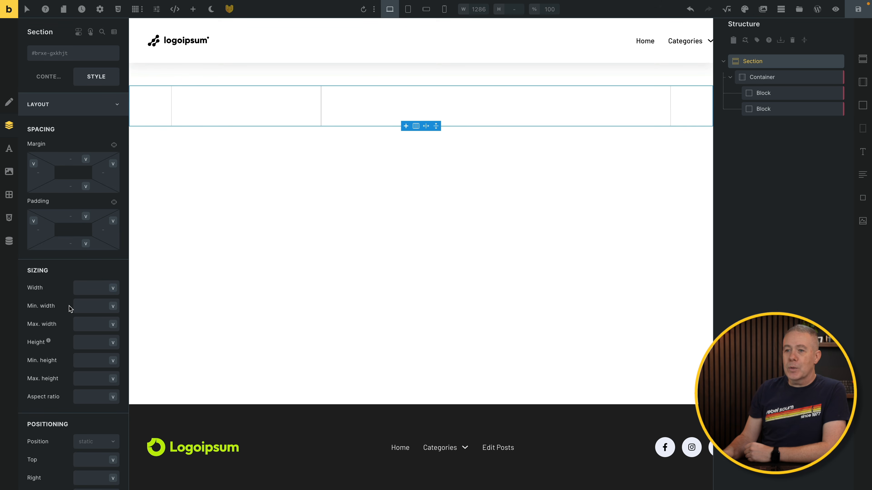
pyautogui.click(89, 361)
pyautogui.write('100vh')
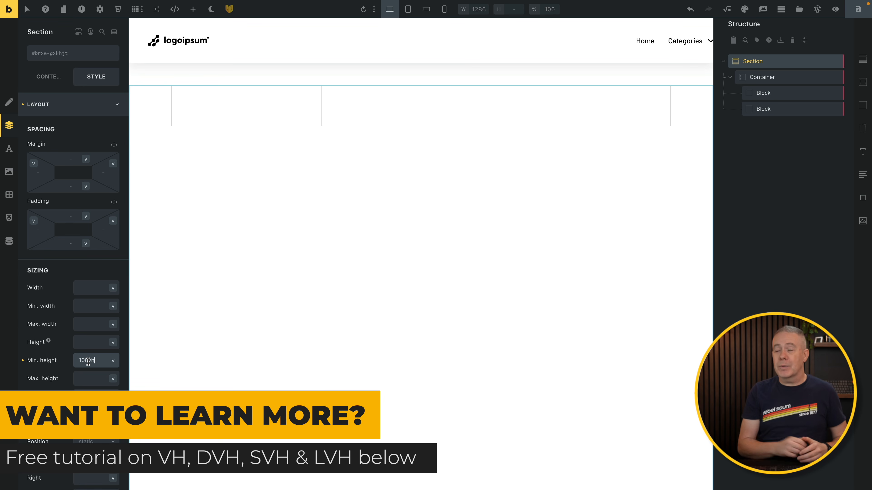
pyautogui.click(777, 82)
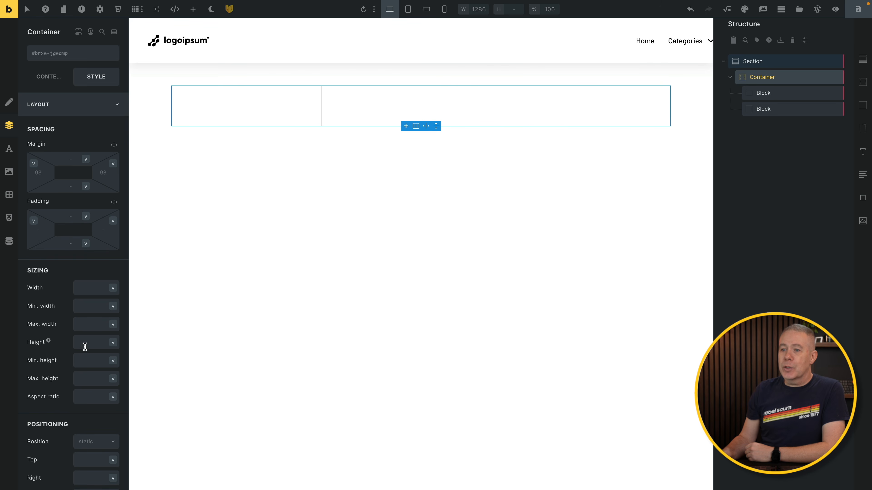
pyautogui.click(86, 361)
pyautogui.write('100vh')
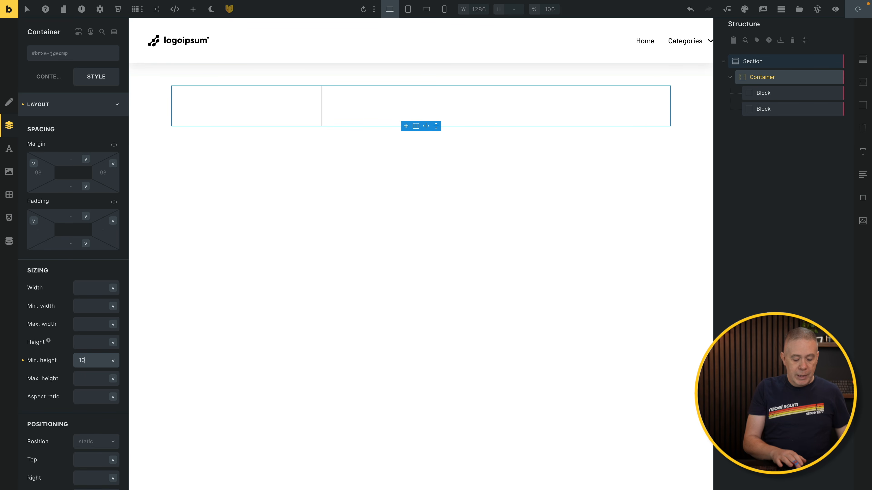
# - Set the first block's minimum height to 100vh
pyautogui.click(780, 94)
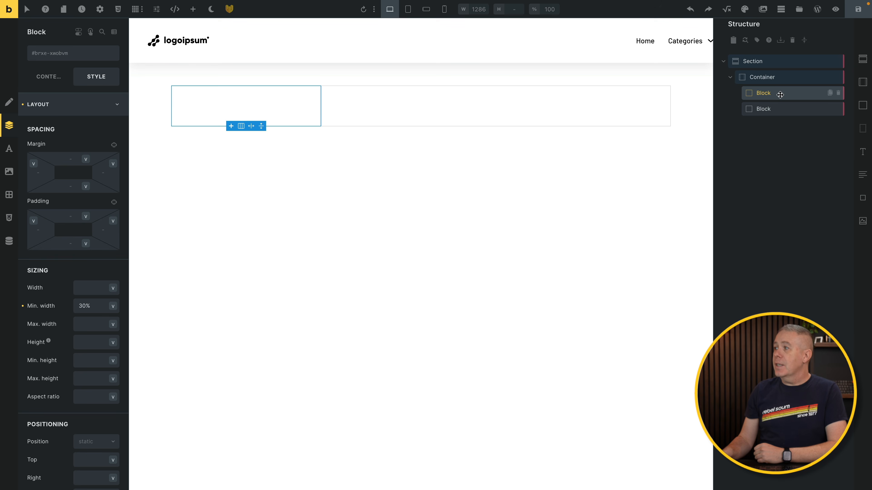
pyautogui.click(83, 360)
pyautogui.write('100vh')
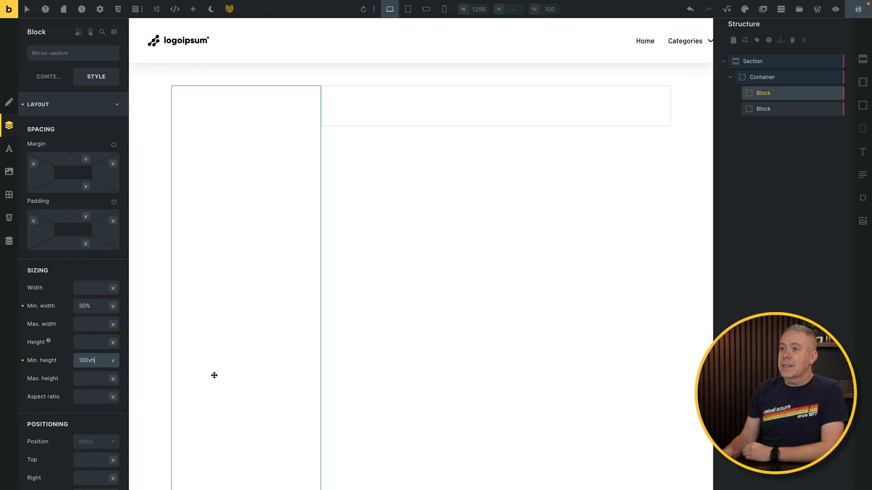
pyautogui.scroll(-1, 214, 376)
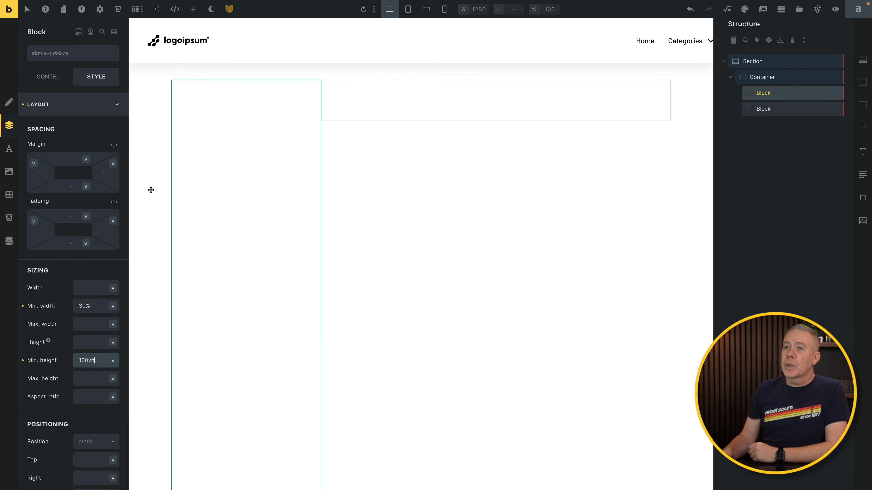
# - Give the first block a black background using the var(--text-title) colour from the Core palette
pyautogui.click(75, 98)
pyautogui.click(119, 150)
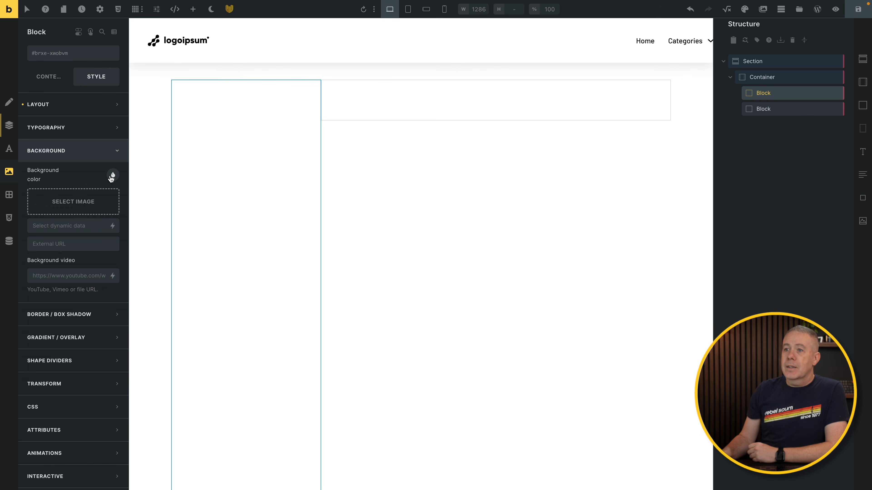
pyautogui.click(113, 176)
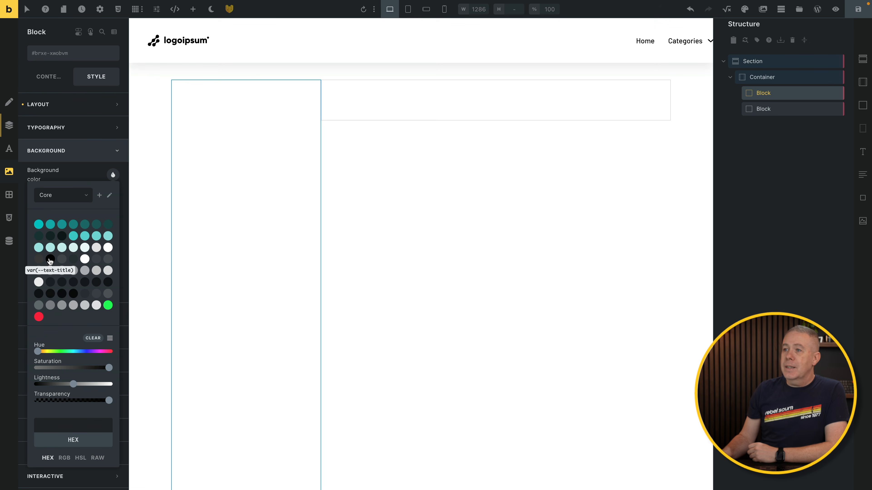
pyautogui.click(51, 260)
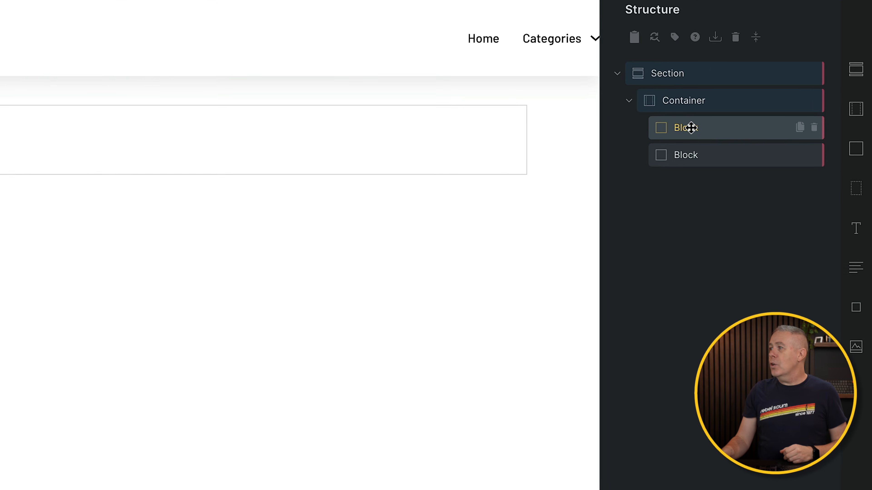
# - Rename the first block "Left Nav Block" and the second block "Main Content Block" in the structure
pyautogui.doubleClick(691, 127)
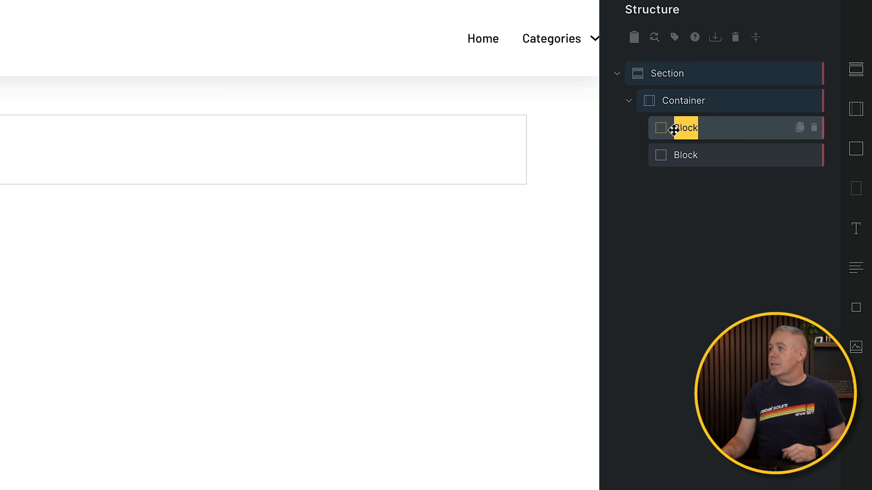
pyautogui.write('Left Nav Block')
pyautogui.doubleClick(701, 154)
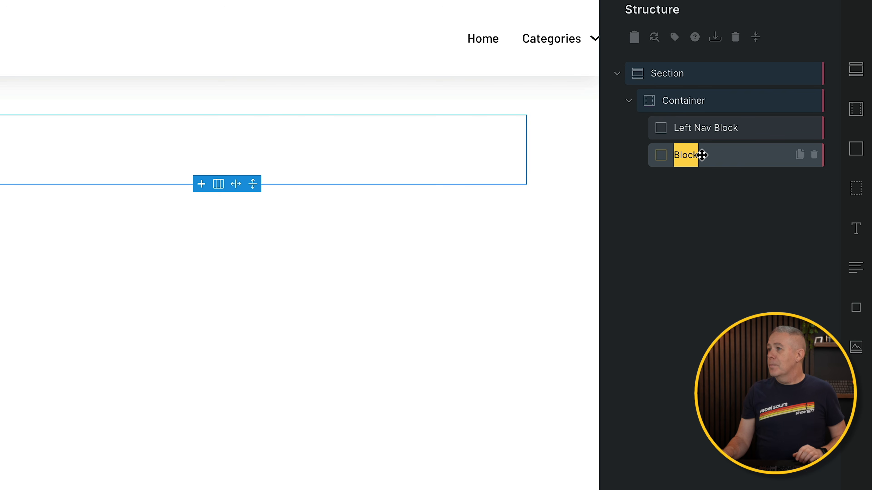
pyautogui.write('Main Content Block')
pyautogui.press('Return')
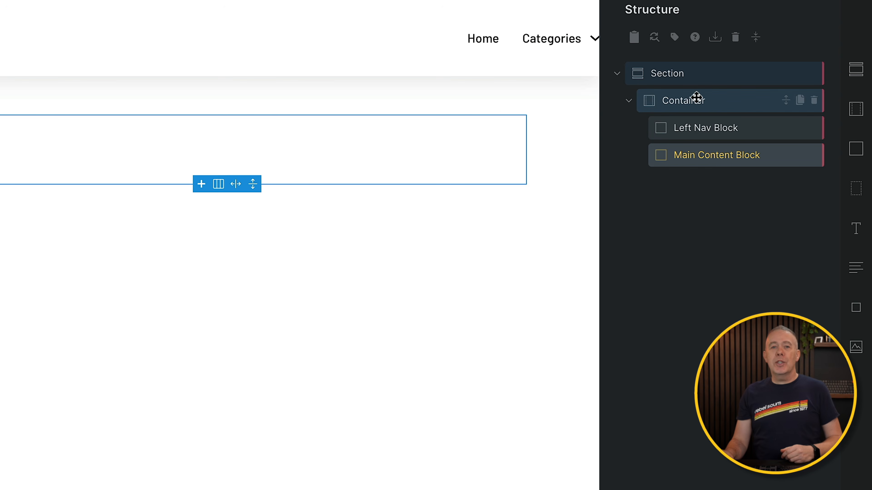
# - Rename the container holding both blocks to "Account Container"
pyautogui.click(696, 98)
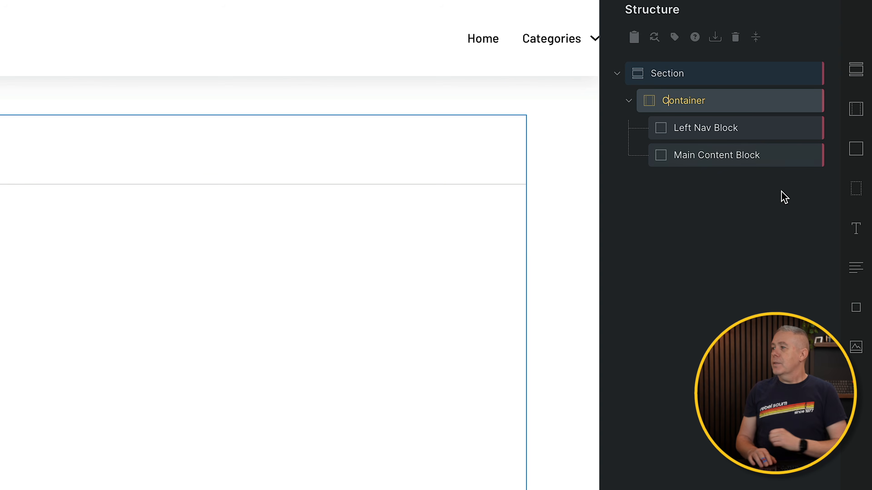
pyautogui.press('Left')
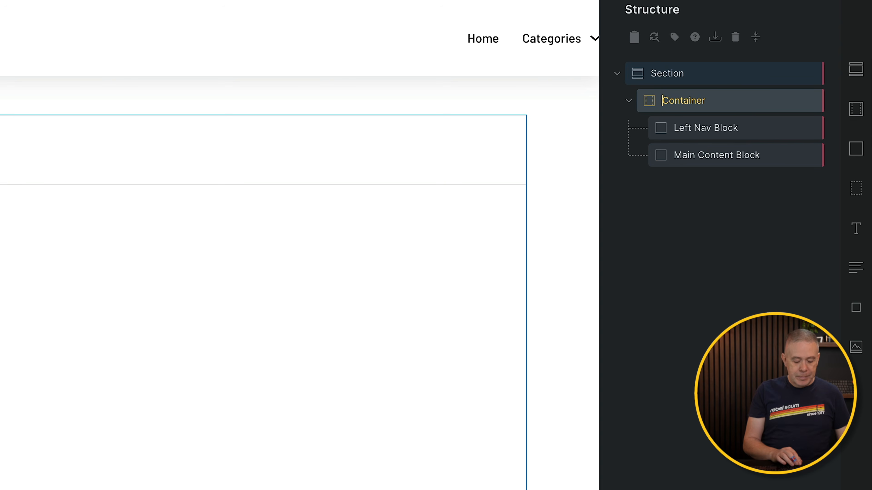
pyautogui.write('Account')
pyautogui.click(731, 206)
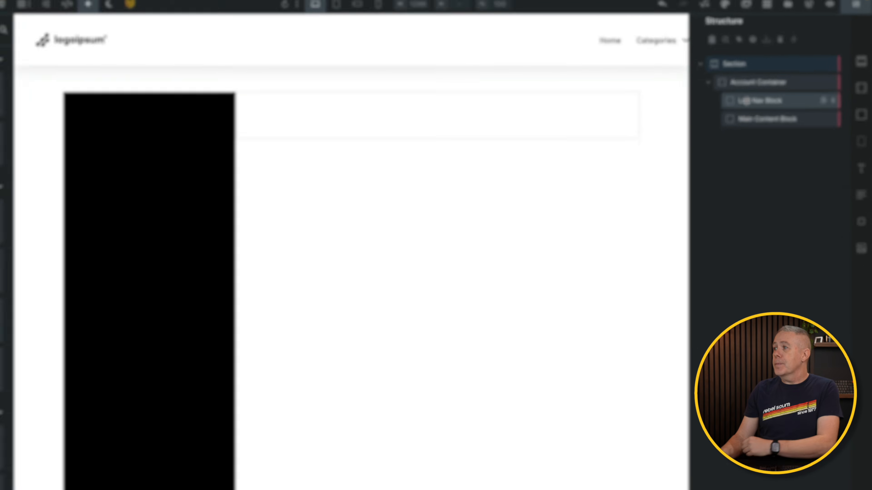
# - Add an Icon List element inside the Left Nav Block
pyautogui.click(701, 129)
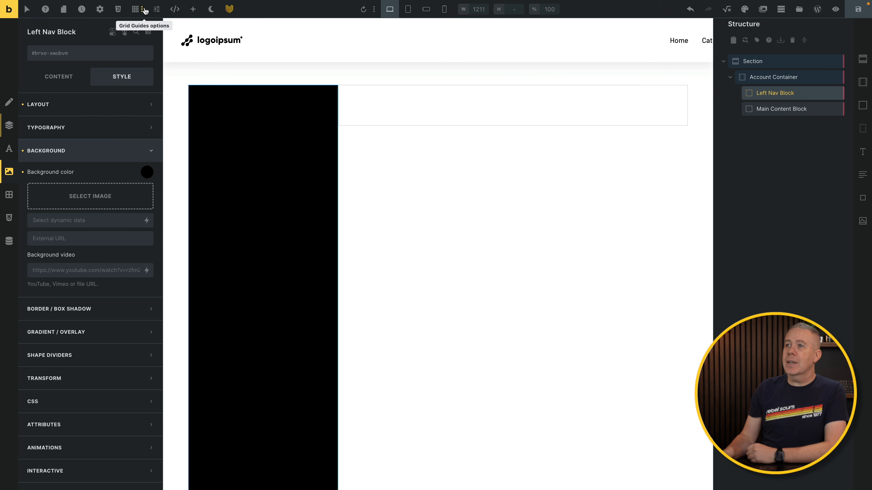
pyautogui.click(193, 9)
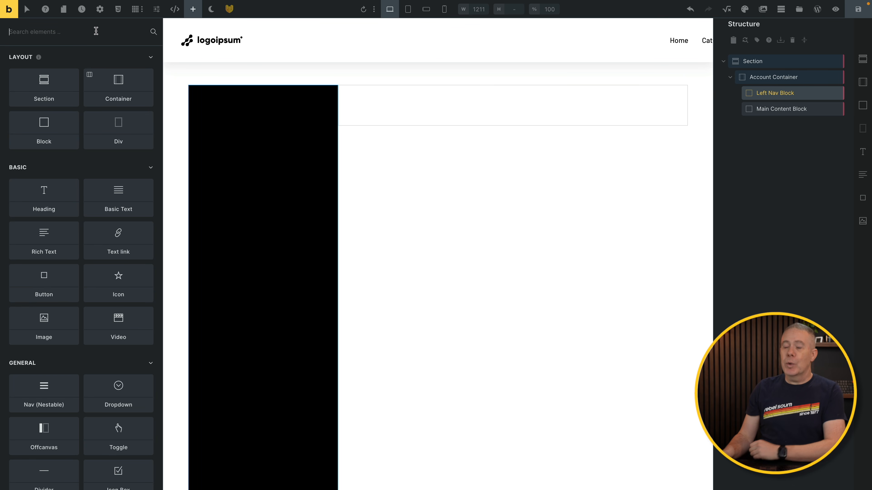
pyautogui.write('icon')
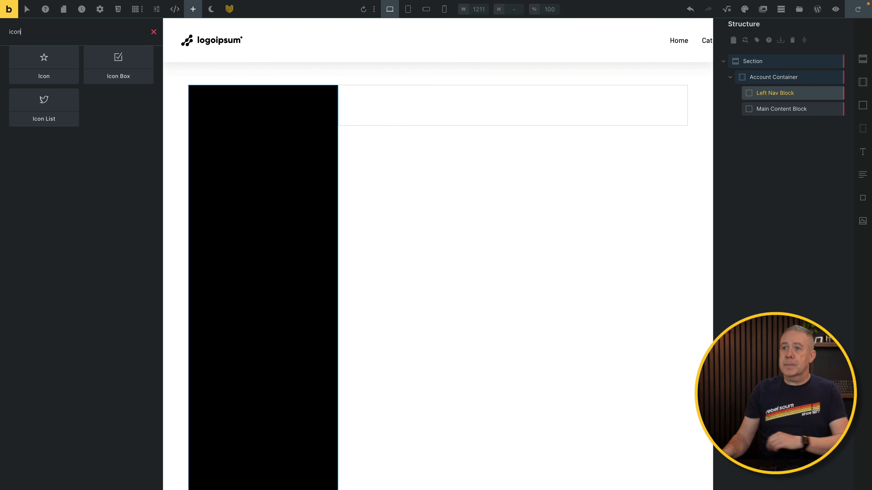
pyautogui.click(42, 102)
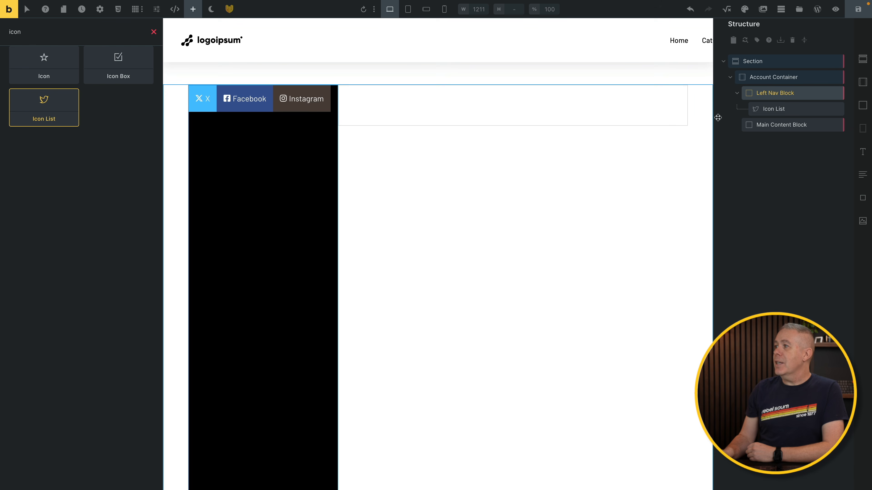
# - Delete the Instagram and Facebook items from the Icon List, keeping only the X item
pyautogui.click(782, 108)
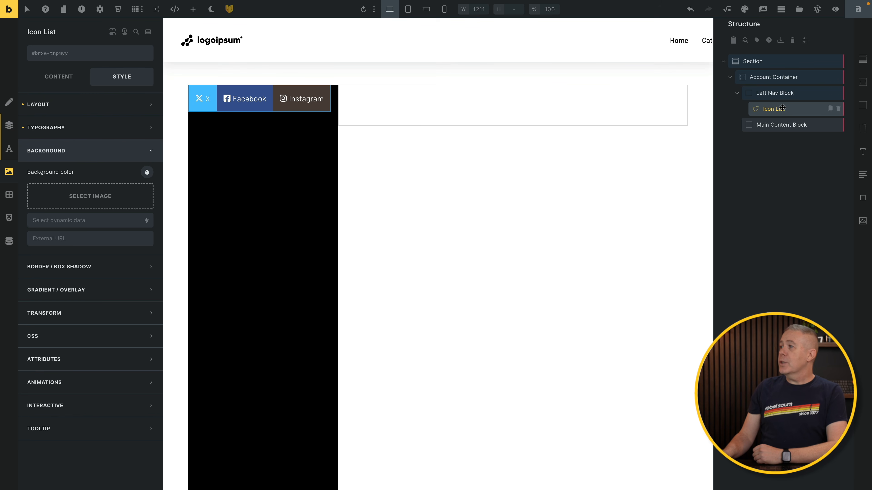
pyautogui.click(56, 77)
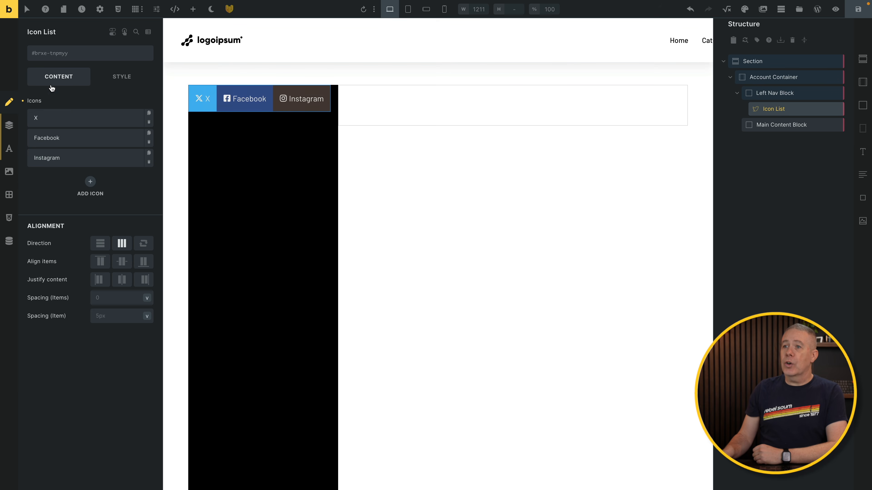
pyautogui.click(149, 163)
pyautogui.click(149, 141)
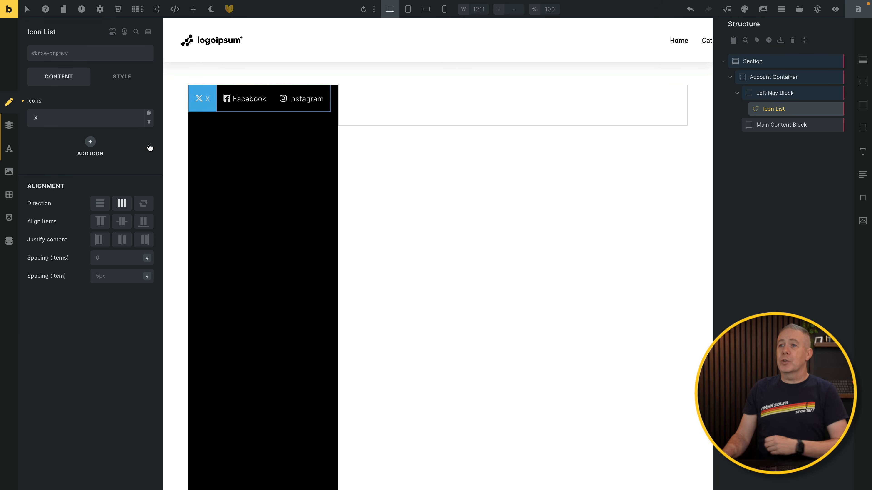
# - Replace the X item's icon with the ascending bar chart icon from the Themify library
pyautogui.click(105, 120)
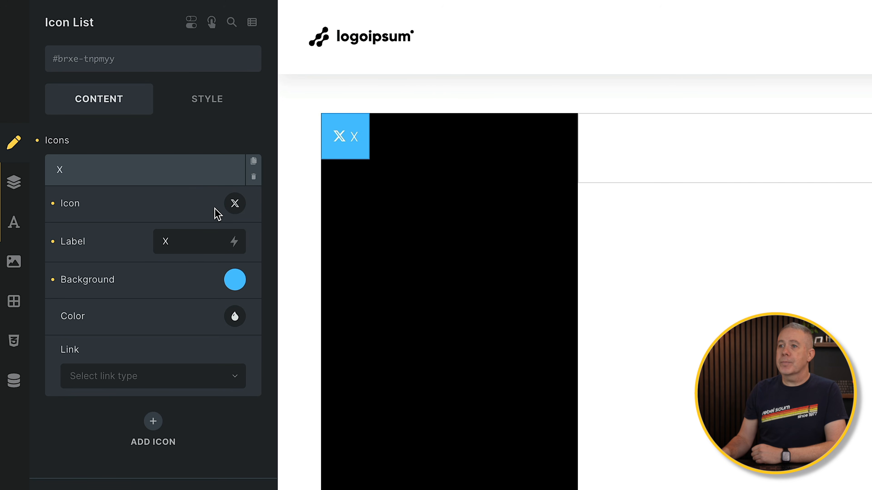
pyautogui.click(233, 207)
pyautogui.click(206, 247)
pyautogui.click(140, 368)
pyautogui.write('char')
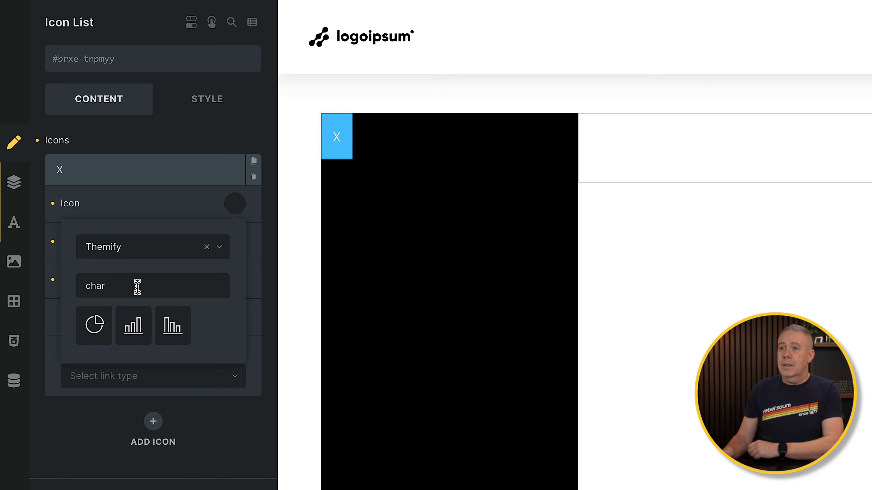
pyautogui.click(148, 333)
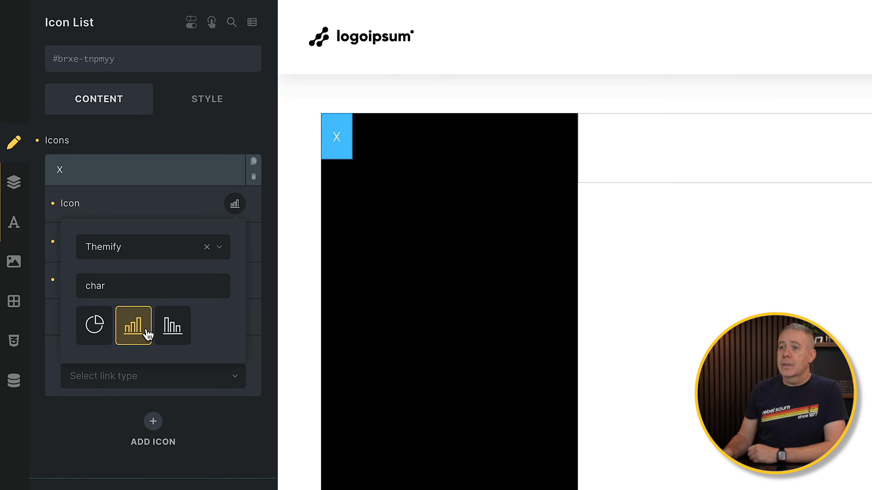
pyautogui.click(201, 211)
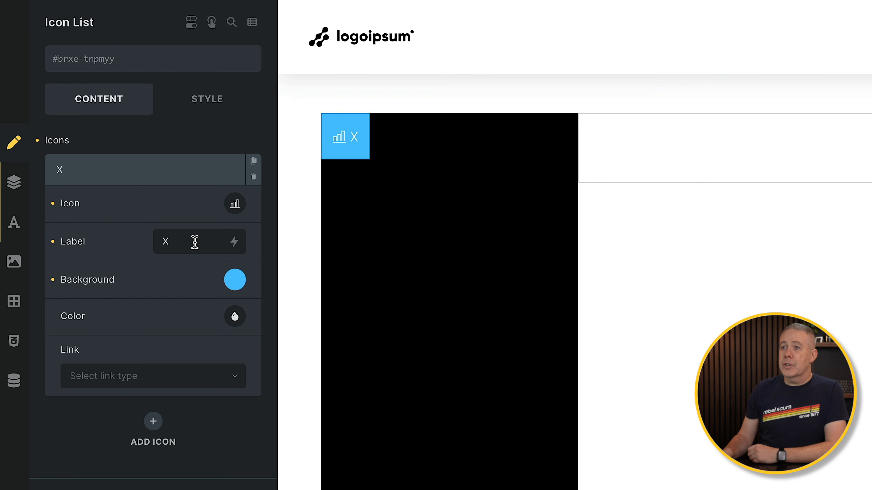
# - Relabel the X icon list item as "Dashboard" and clear its blue background color
pyautogui.doubleClick(195, 242)
pyautogui.write('Dashboard')
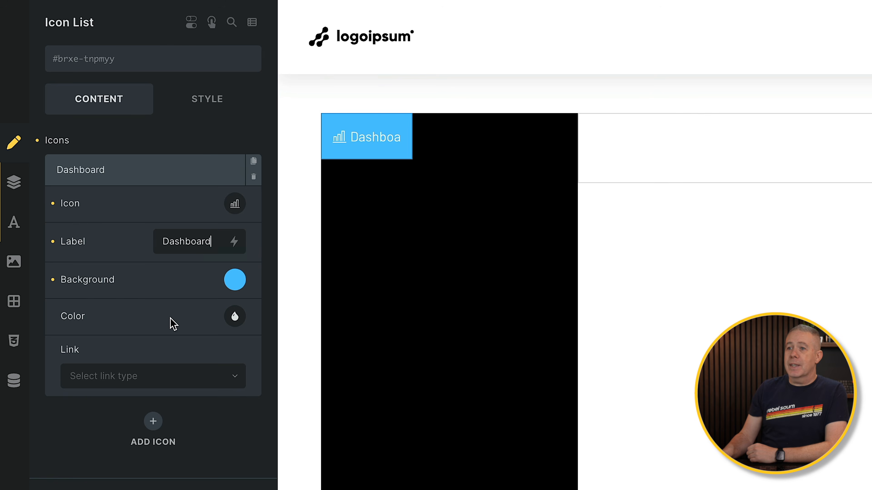
pyautogui.click(235, 280)
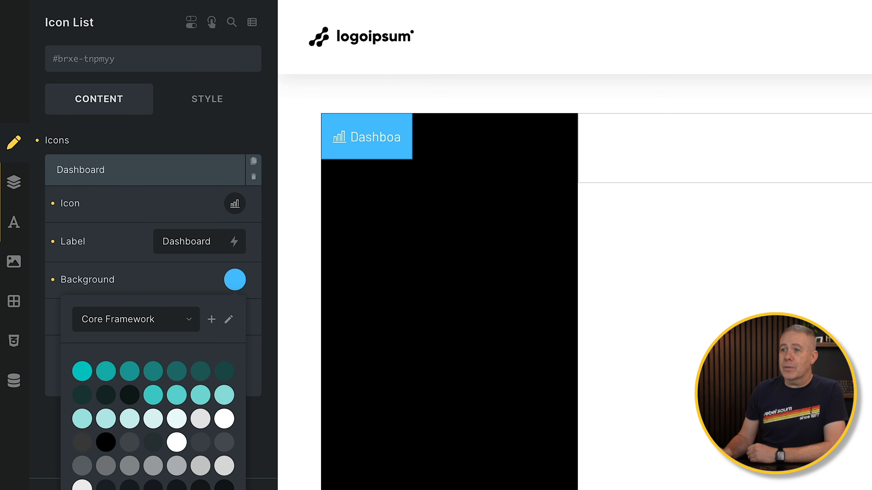
pyautogui.press('BackSpace')
pyautogui.click(235, 280)
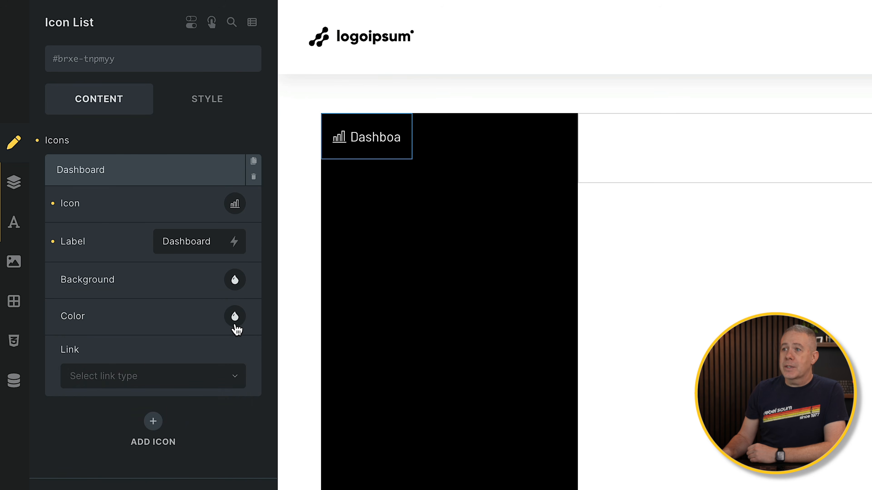
# - Set the Dashboard item's color to the off-white swatch in the Core Framework palette
pyautogui.click(235, 318)
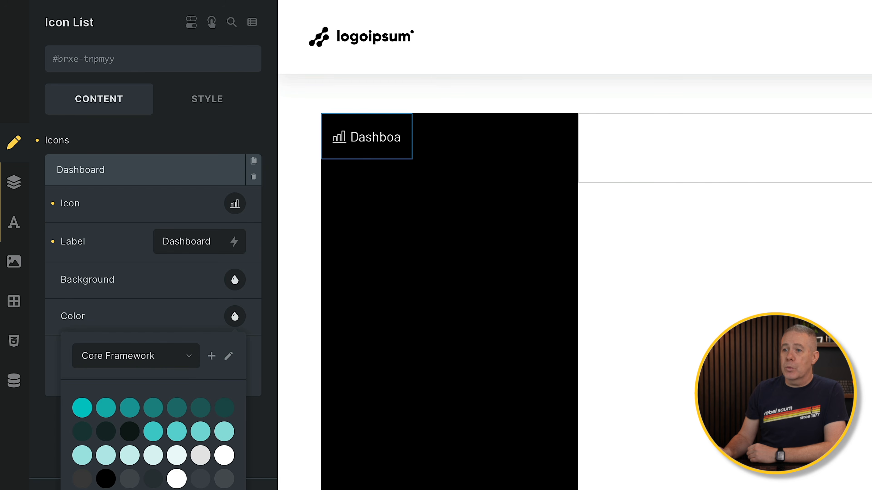
pyautogui.click(82, 489)
pyautogui.click(170, 324)
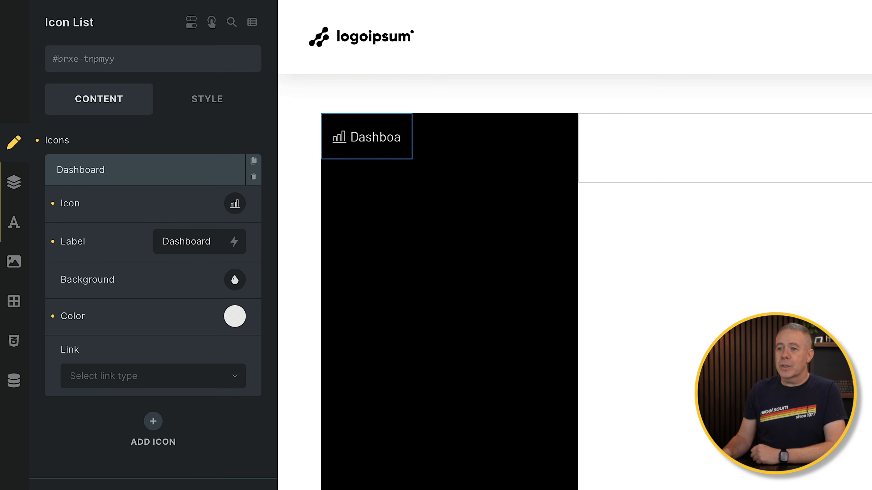
# - Duplicate the Dashboard item and justify the Icon List's content to the start
pyautogui.click(145, 170)
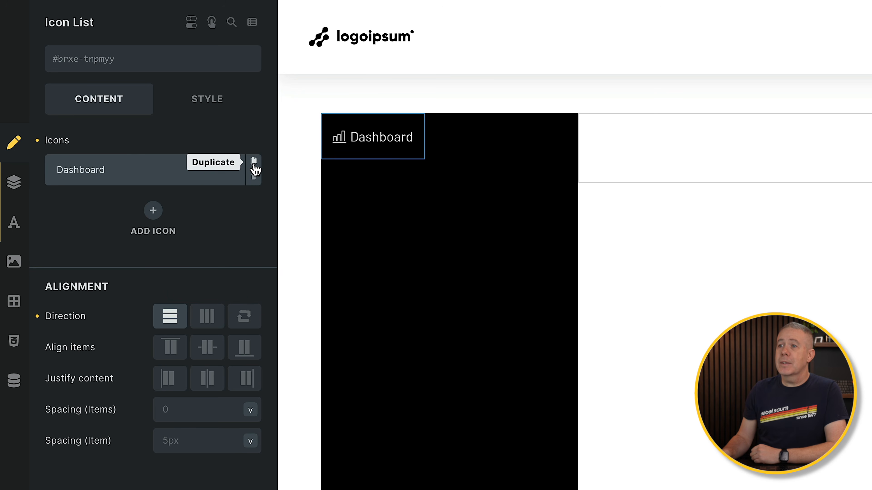
pyautogui.click(254, 160)
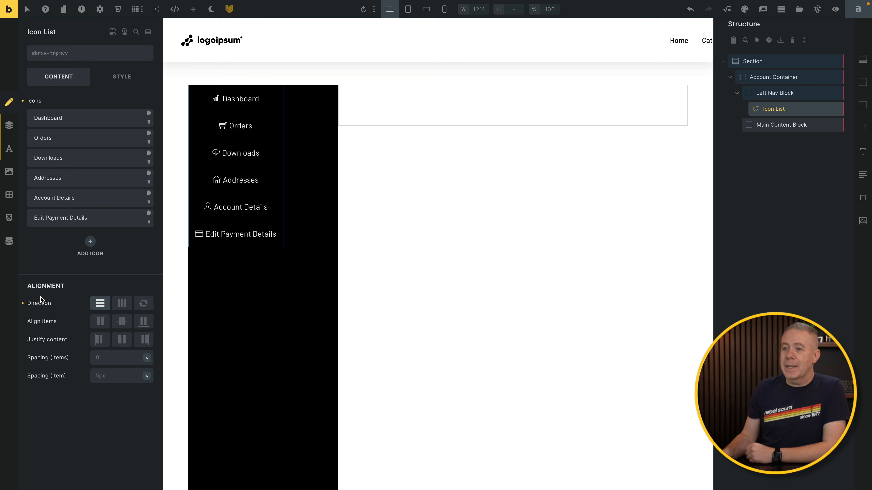
pyautogui.click(98, 340)
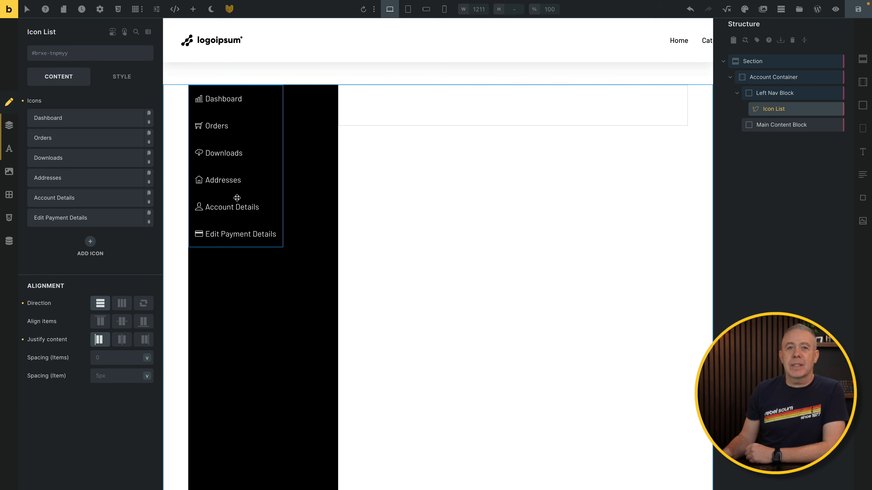
# - Set the Left Nav Block's padding to the space-m variable on all linked sides
pyautogui.click(785, 96)
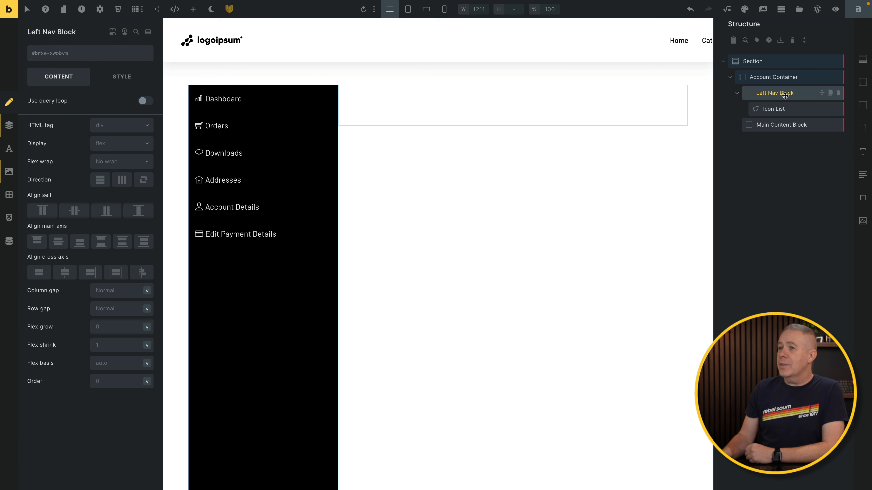
pyautogui.click(129, 81)
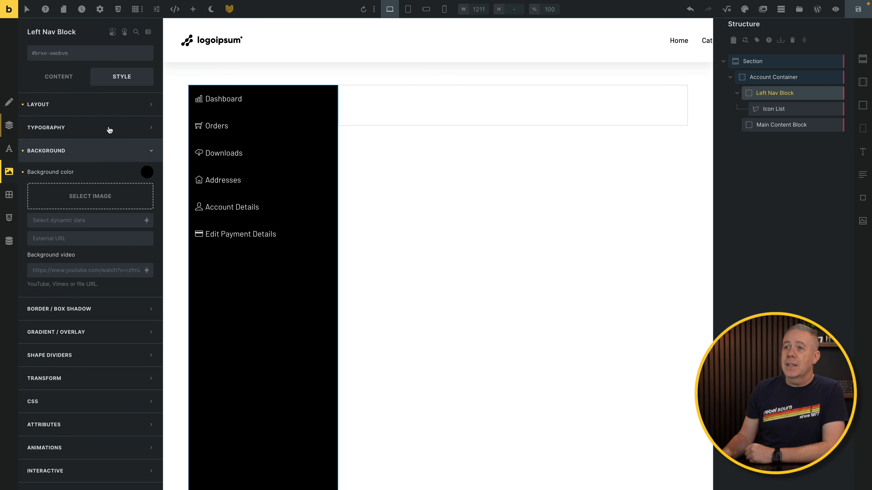
pyautogui.click(102, 109)
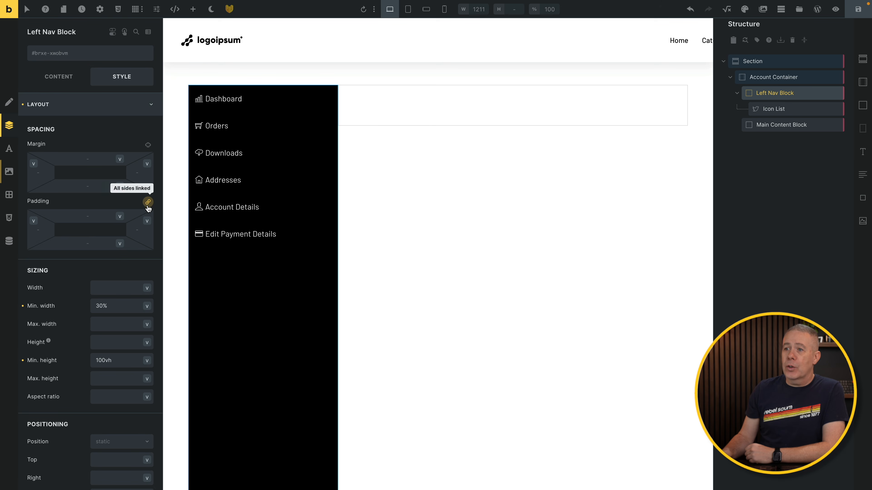
pyautogui.click(121, 217)
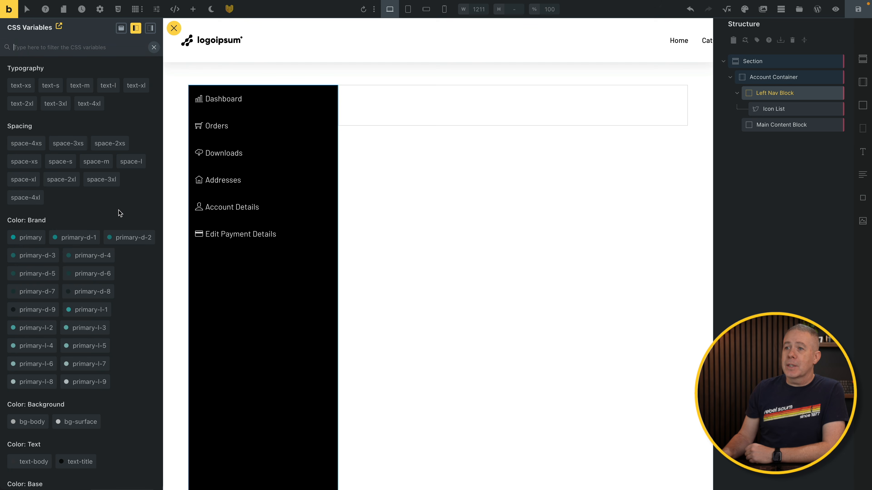
pyautogui.click(96, 162)
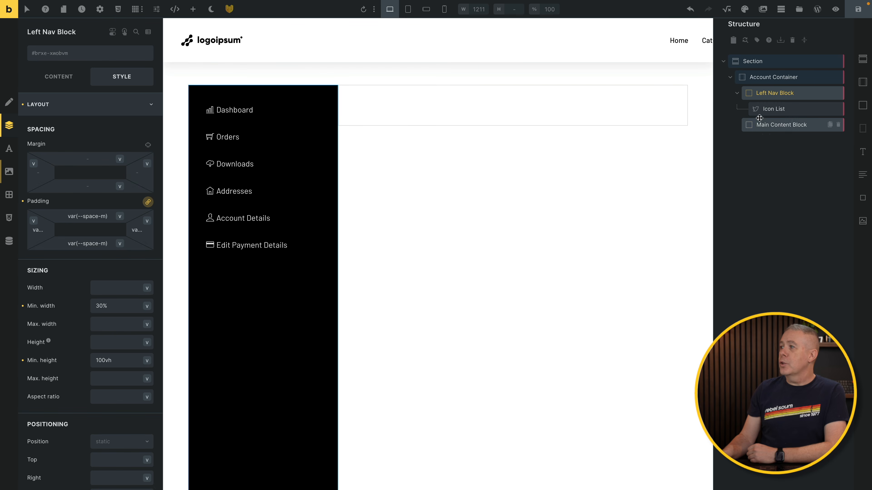
# - Select the Icon List and switch to editing its :hover state
pyautogui.click(760, 109)
pyautogui.click(67, 83)
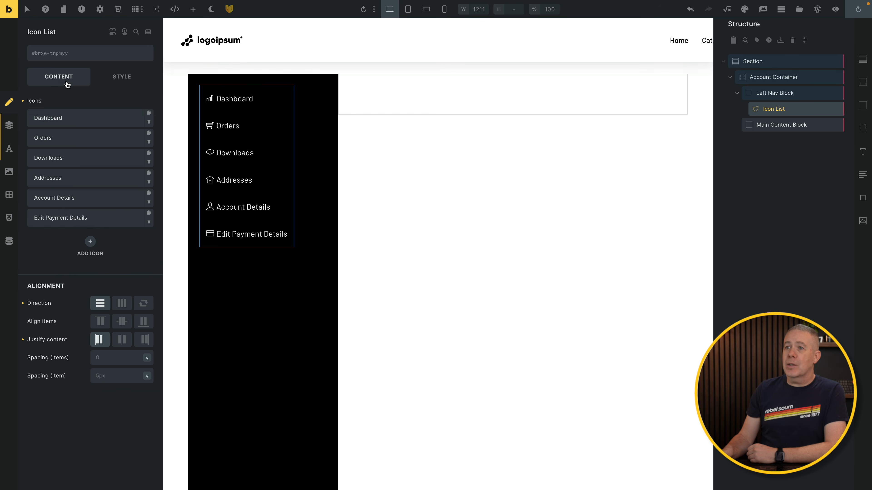
pyautogui.click(82, 117)
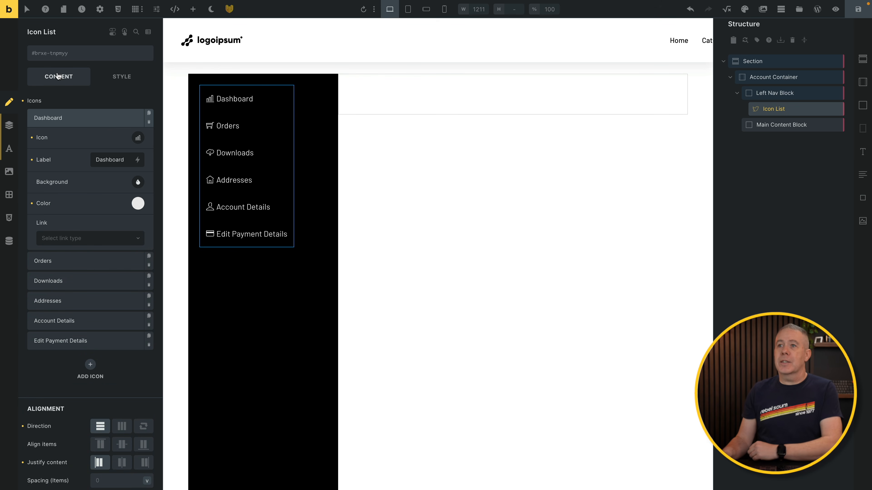
pyautogui.click(27, 11)
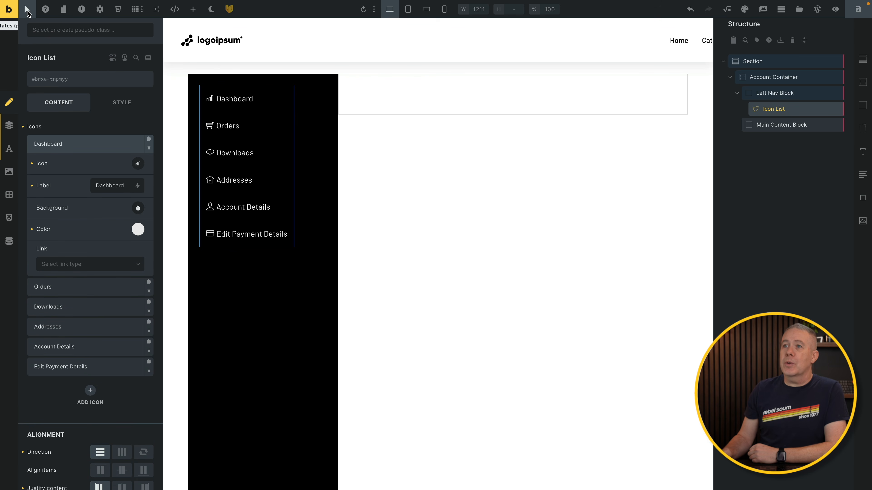
pyautogui.click(64, 29)
pyautogui.click(64, 43)
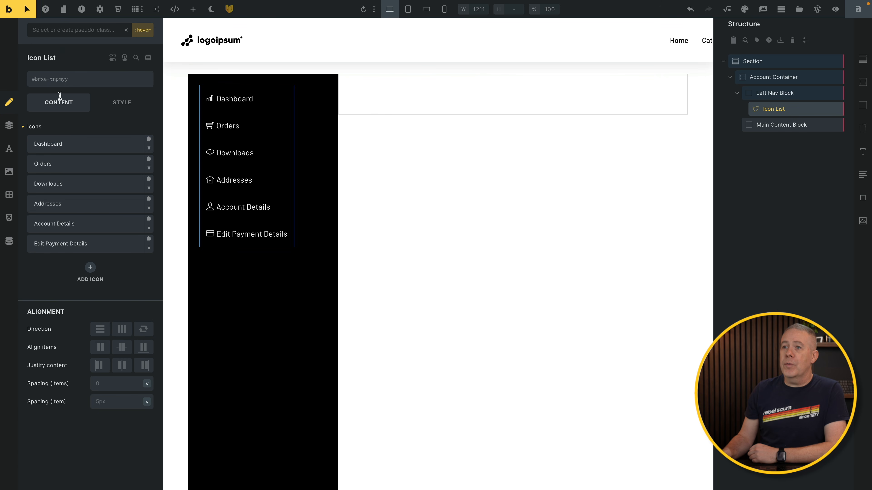
# - Give the Dashboard item the primary teal Core Framework hover color, then leave the hover state and save the page
pyautogui.click(74, 147)
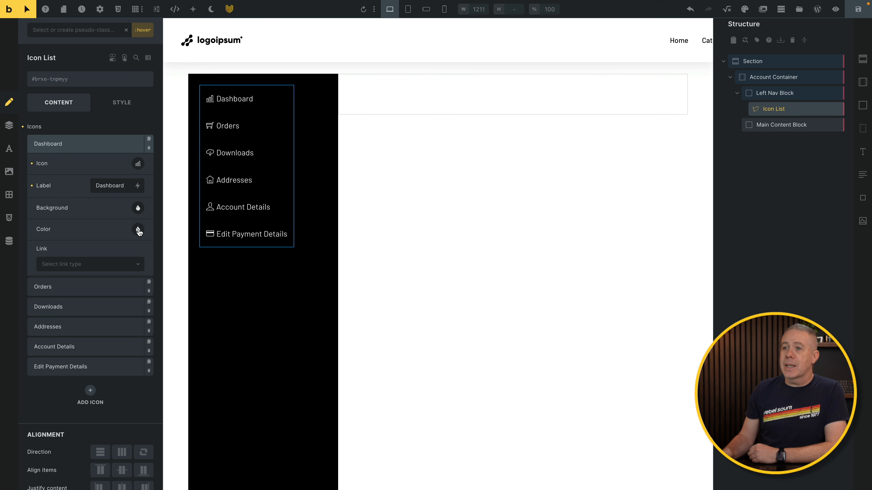
pyautogui.click(138, 230)
pyautogui.click(49, 283)
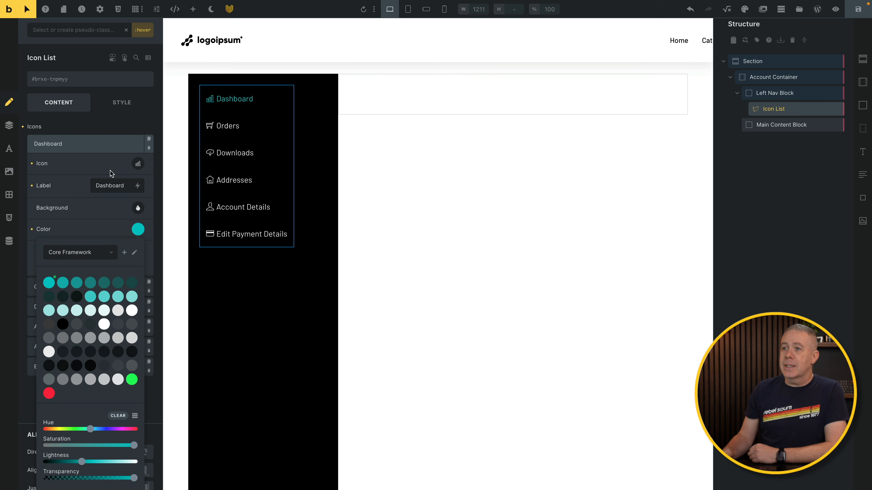
pyautogui.click(77, 106)
pyautogui.click(85, 143)
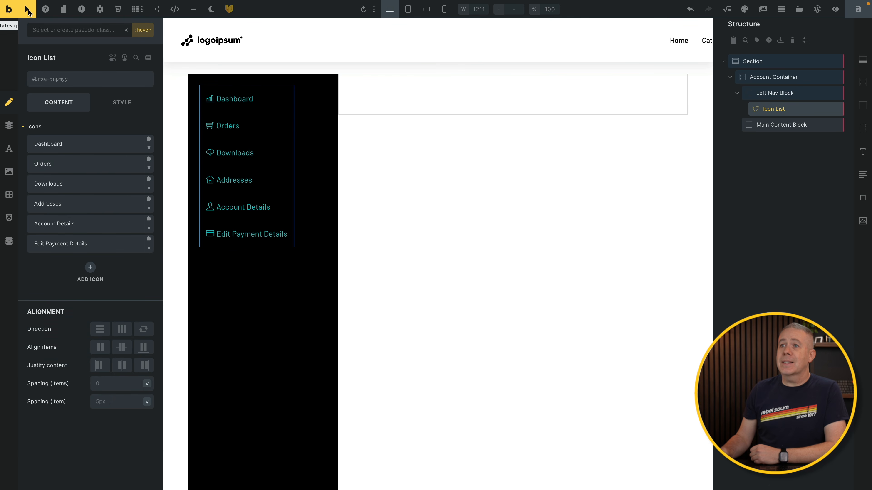
pyautogui.click(28, 10)
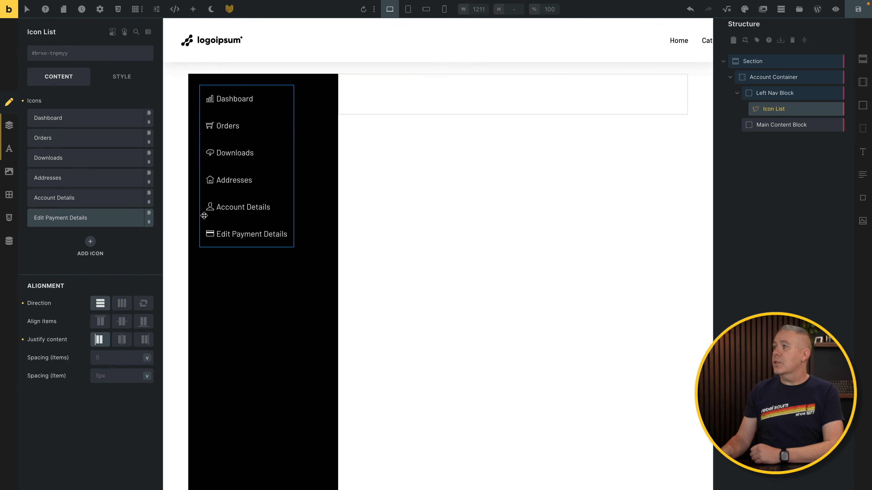
pyautogui.click(858, 10)
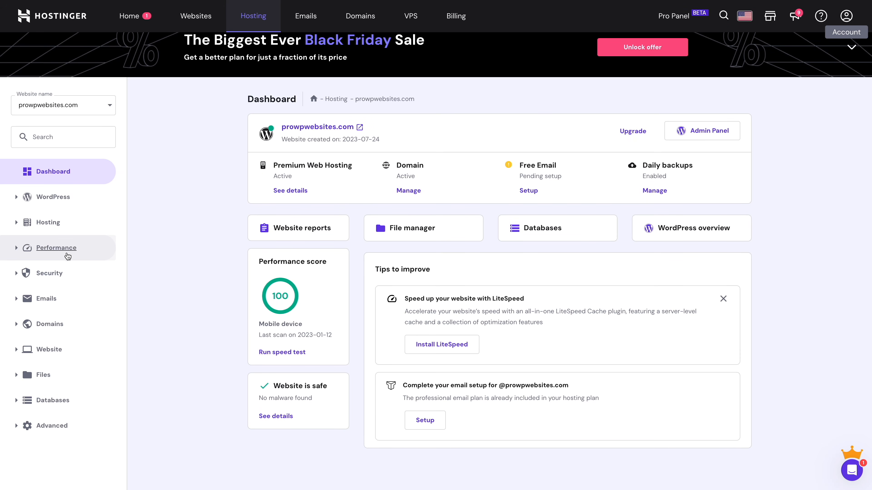
# - Switch to the Hostinger hosting dashboard and examine the Performance and Security options for prowpwebsites.com
pyautogui.click(64, 251)
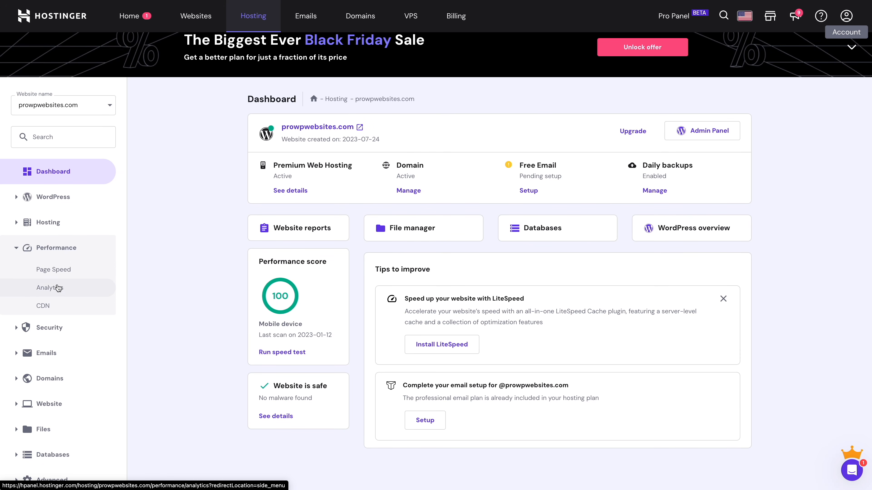
pyautogui.click(41, 332)
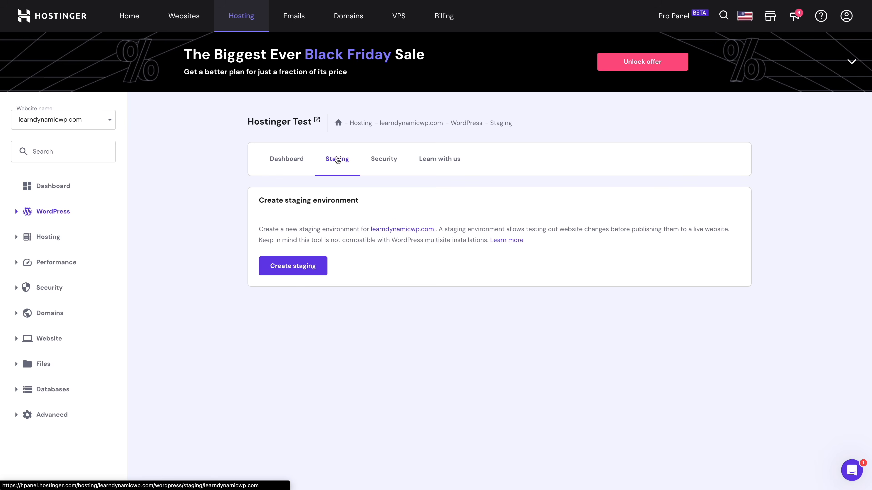
# - Create a staging environment for learndynamicwp.com
pyautogui.click(293, 269)
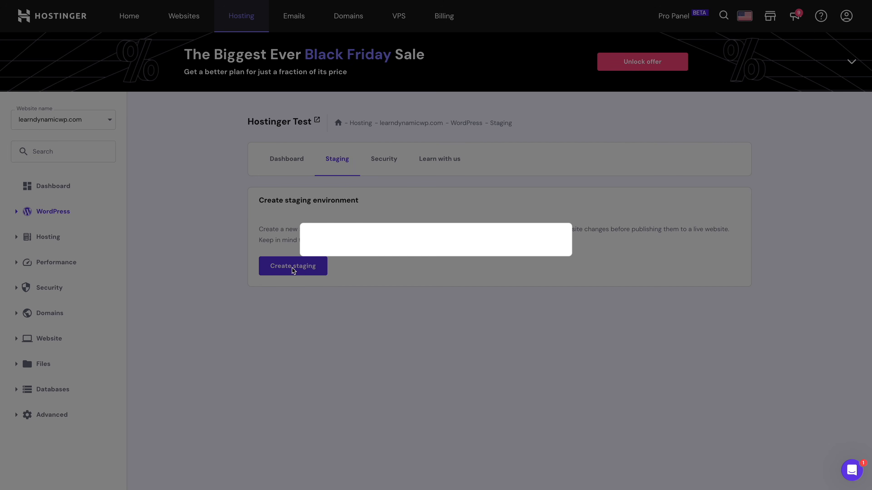
pyautogui.click(403, 236)
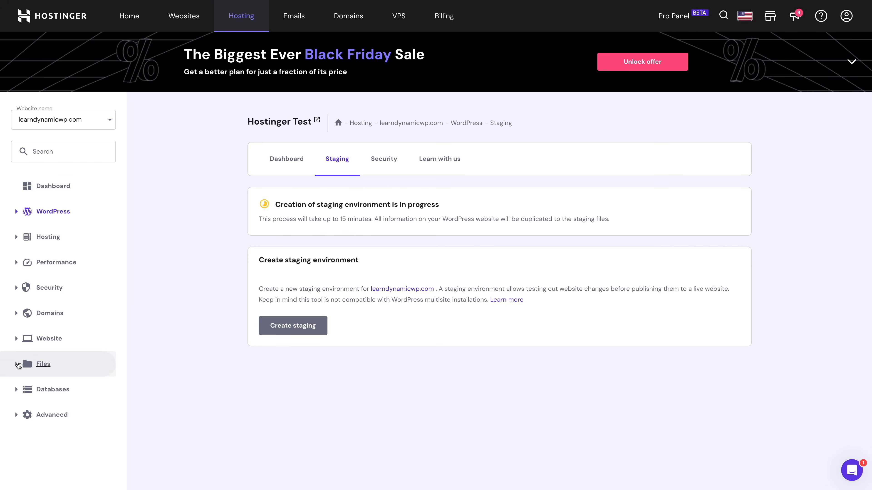
# - Open the backup management page for learndynamicwp.com and examine its options
pyautogui.click(42, 364)
pyautogui.click(41, 401)
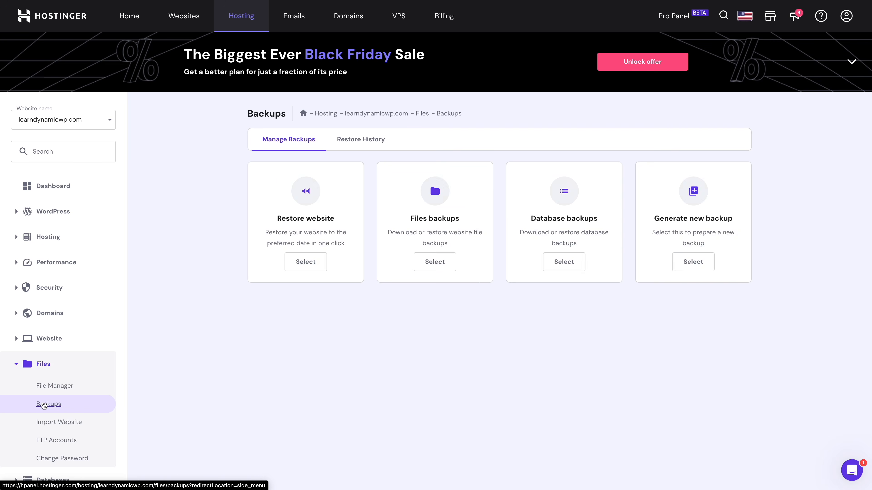
pyautogui.click(508, 288)
pyautogui.click(511, 273)
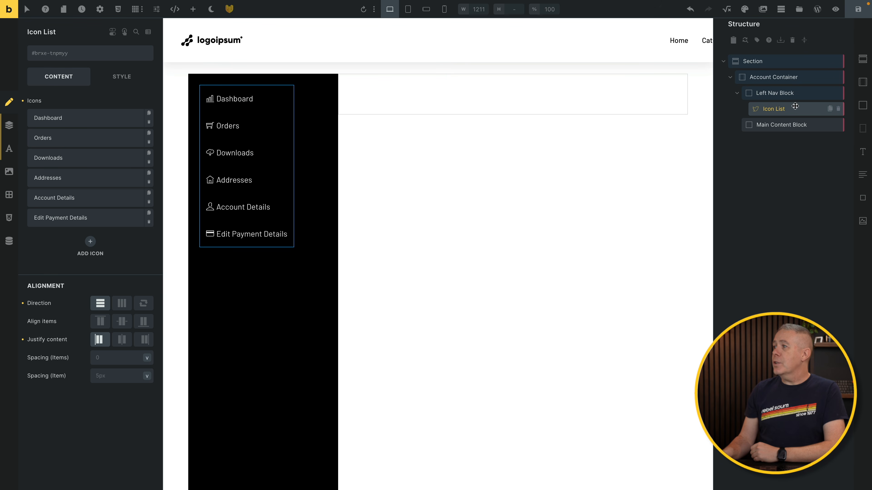
# - In Bricks, duplicate the Icon List in the Left Nav Block and delete the copy's Edit Payment Details, Account Details and Addresses items
pyautogui.click(829, 109)
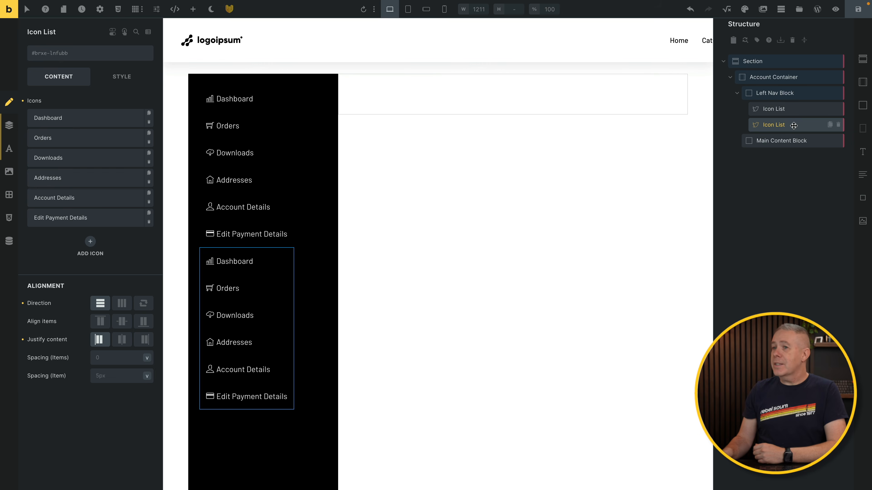
pyautogui.click(149, 222)
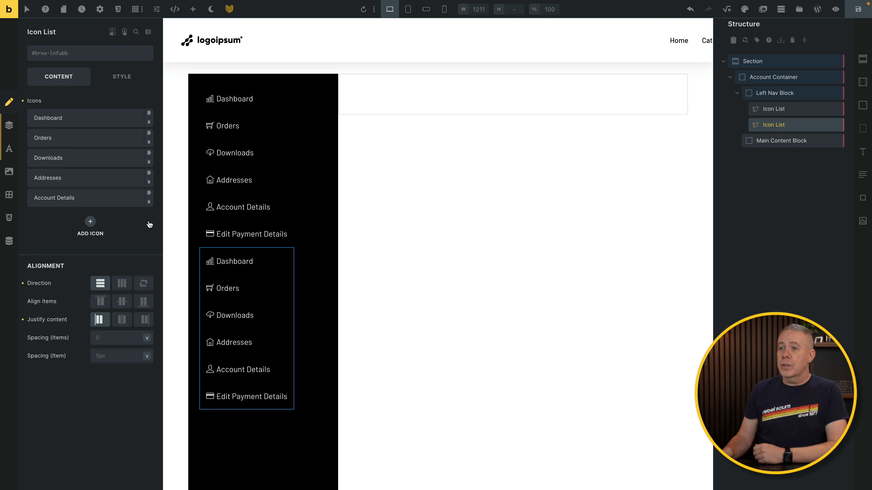
pyautogui.click(149, 202)
pyautogui.click(149, 182)
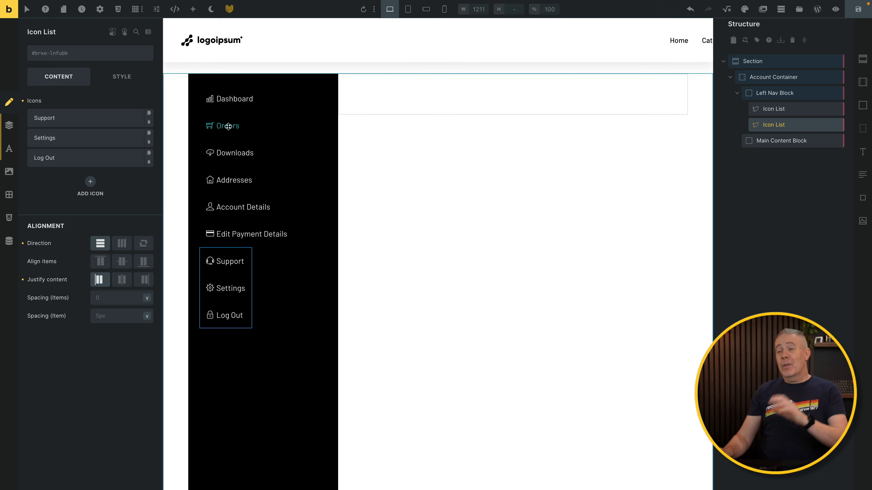
# - Wrap each of the two Icon Lists in the Left Nav Block in its own Block
pyautogui.click(778, 109)
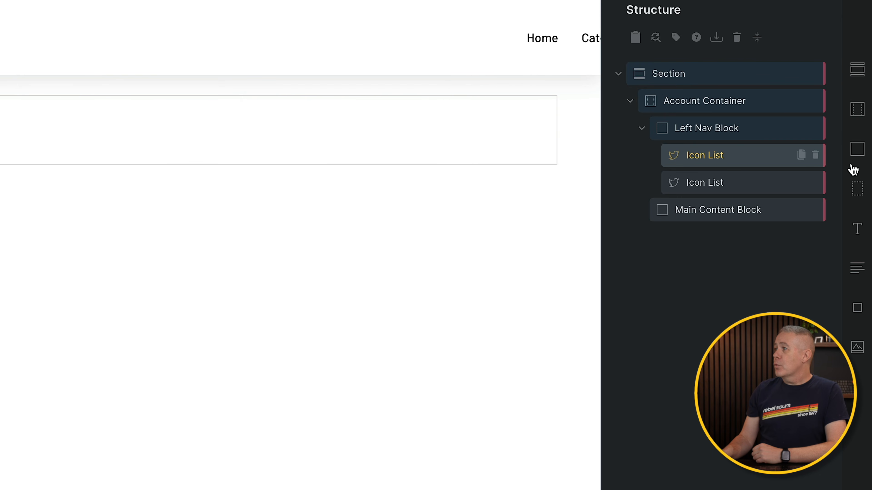
pyautogui.click(861, 160)
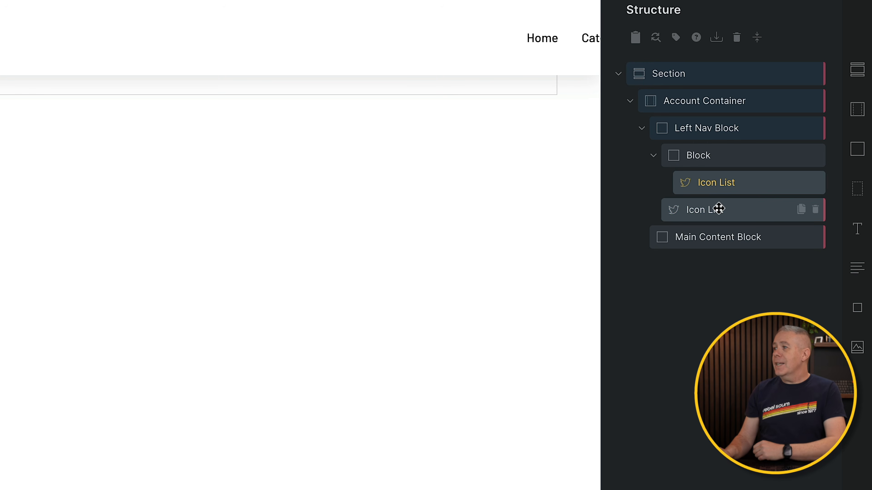
pyautogui.click(718, 209)
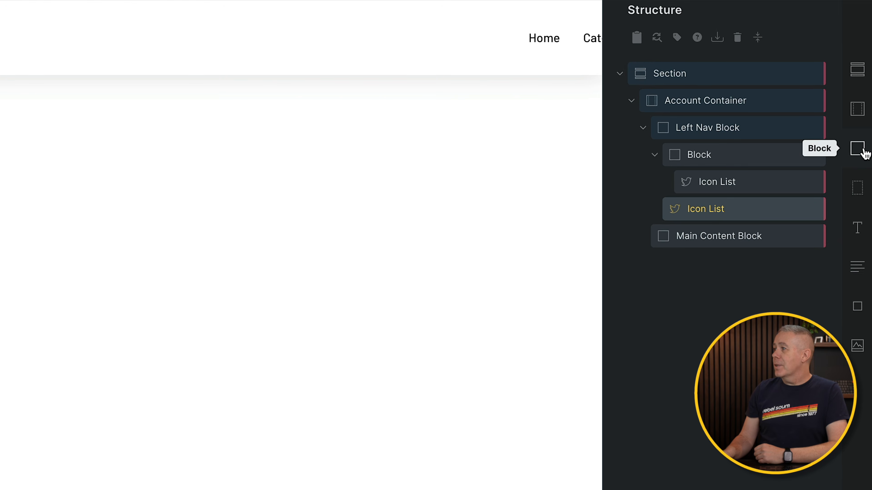
pyautogui.click(862, 152)
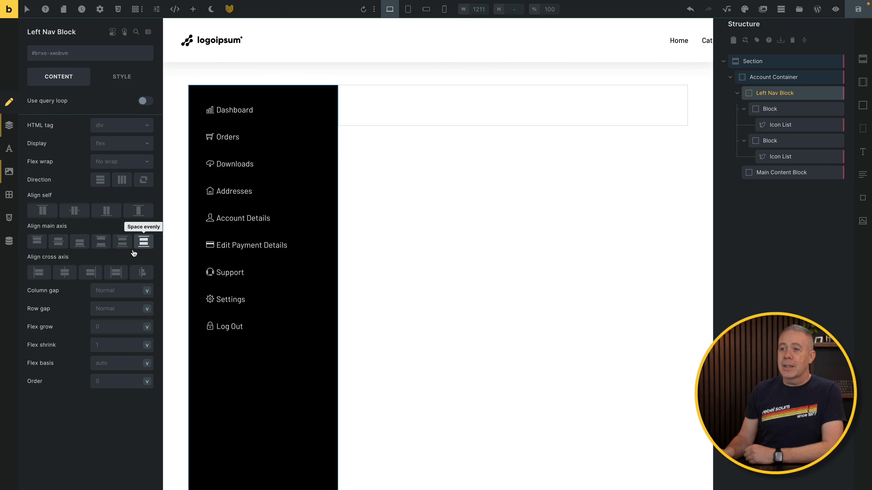
# - Set the Left Nav Block's main axis alignment to space between, separating its upper and lower Blocks
pyautogui.click(100, 247)
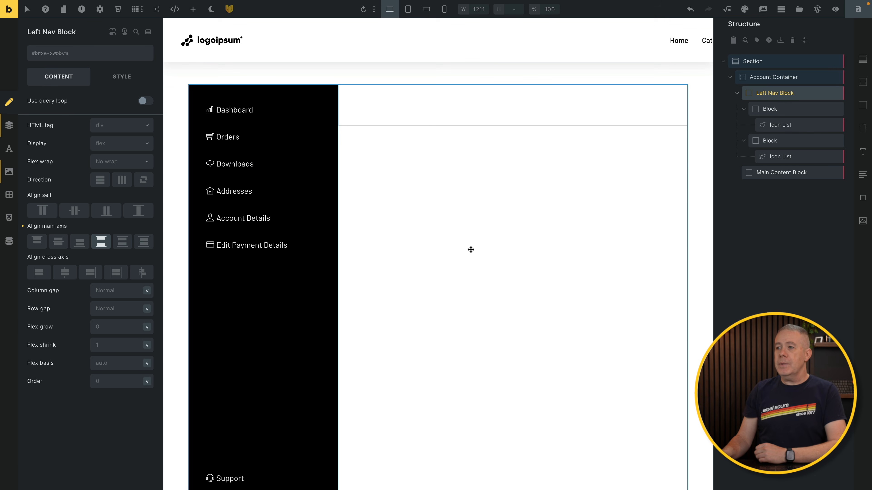
pyautogui.scroll(-3, 487, 256)
pyautogui.scroll(-1, 487, 257)
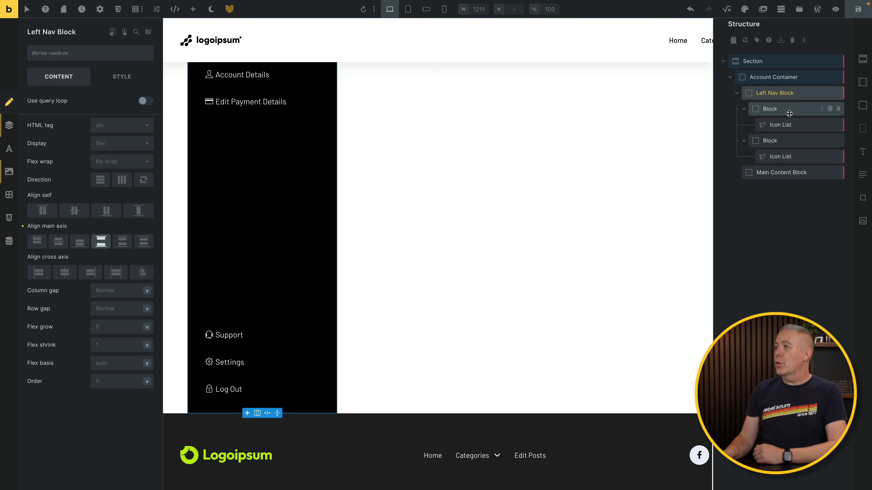
# - Add a Logo element to the Left Nav Block's first Block and place it above the Icon List
pyautogui.click(792, 122)
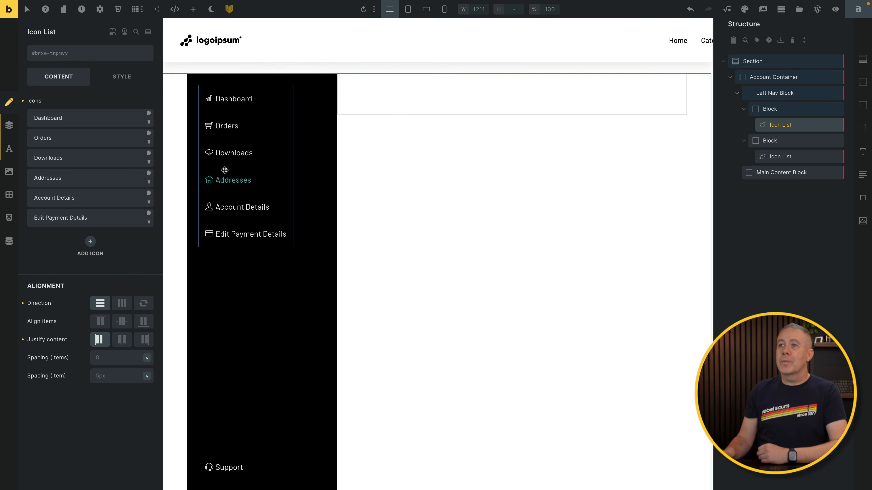
pyautogui.click(193, 9)
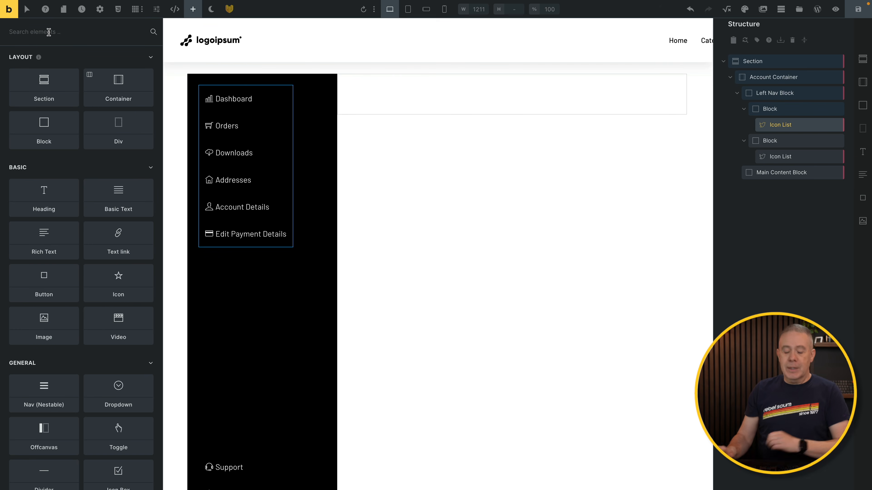
pyautogui.write('logo')
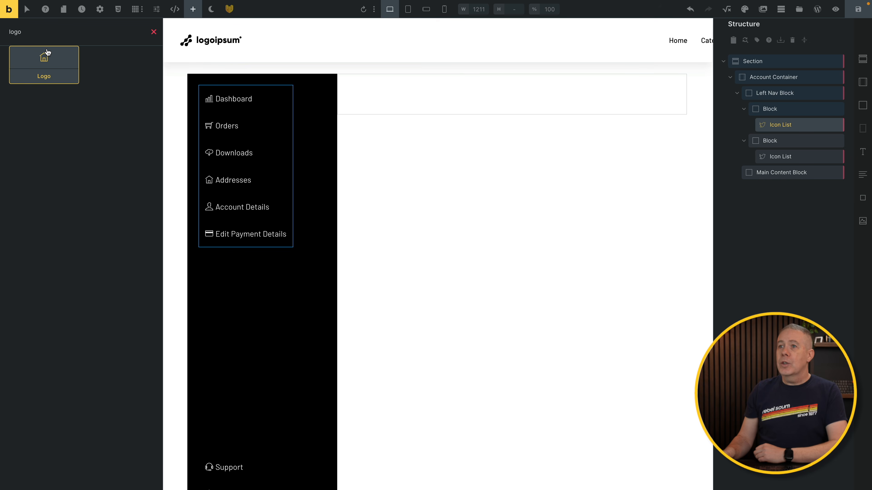
pyautogui.click(47, 57)
pyautogui.moveTo(775, 140); pyautogui.dragTo(777, 118)
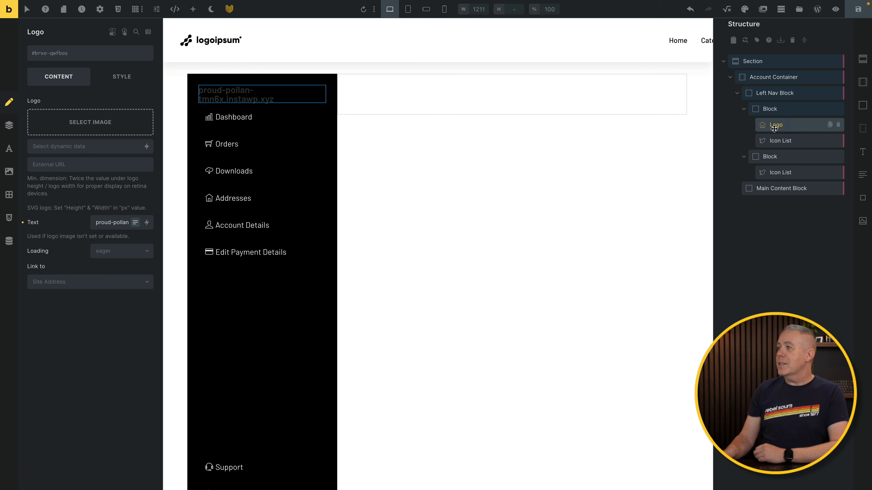
# - Use logoipsum-288.svg from the media library as the Logo element's image
pyautogui.click(102, 126)
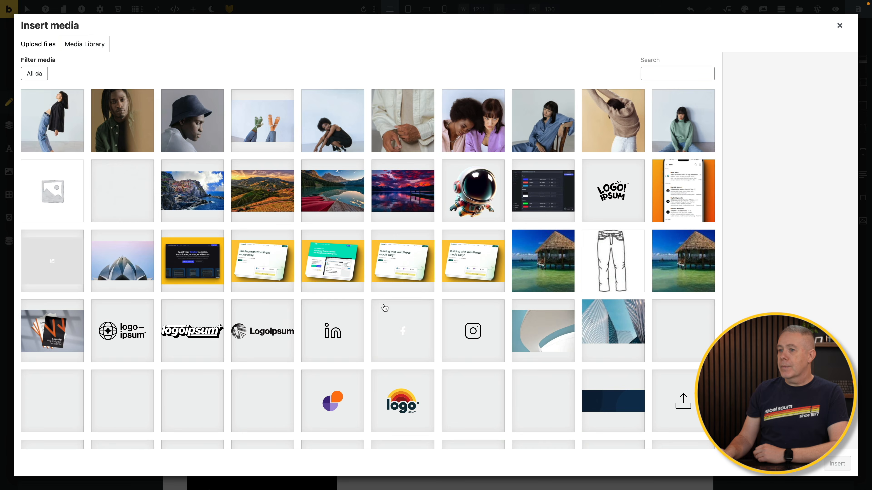
pyautogui.click(196, 336)
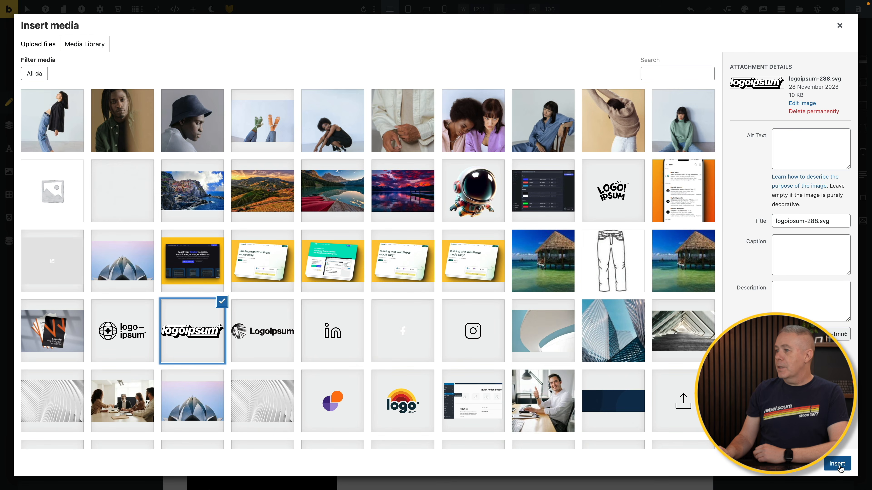
pyautogui.click(837, 465)
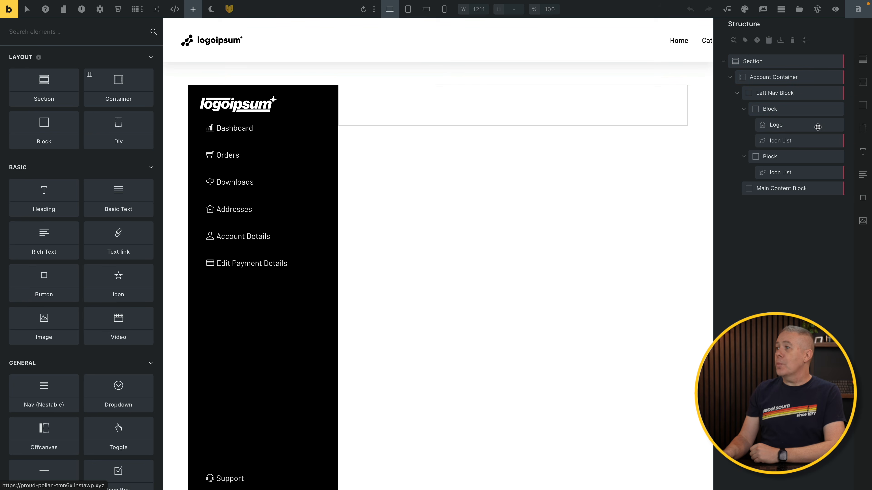
# - Set the Logo element's bottom padding to the space-l variable
pyautogui.click(797, 125)
pyautogui.click(121, 79)
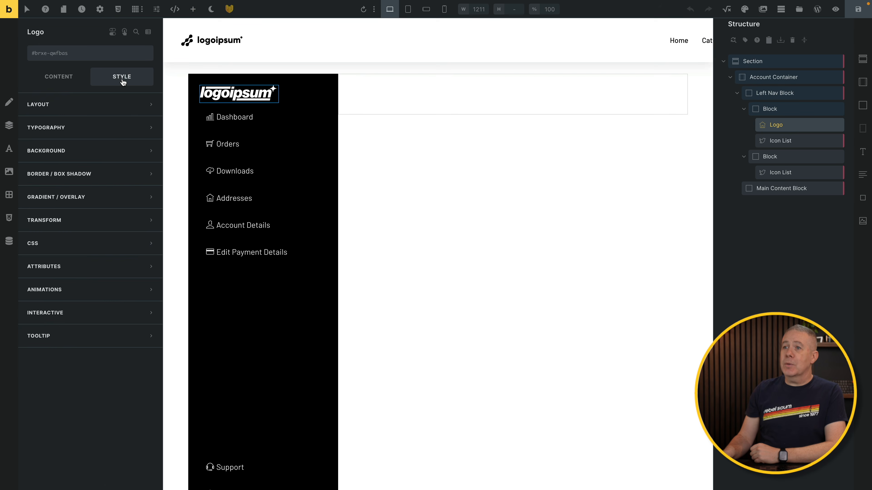
pyautogui.click(105, 110)
pyautogui.click(120, 243)
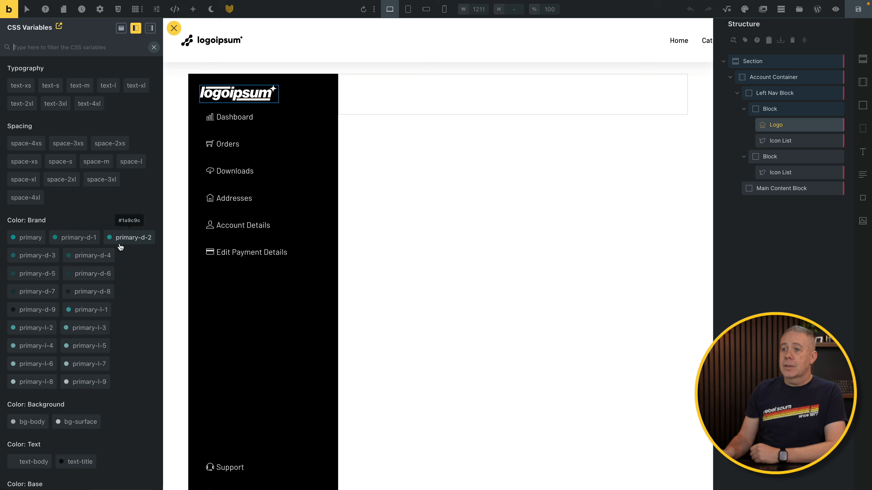
pyautogui.click(91, 164)
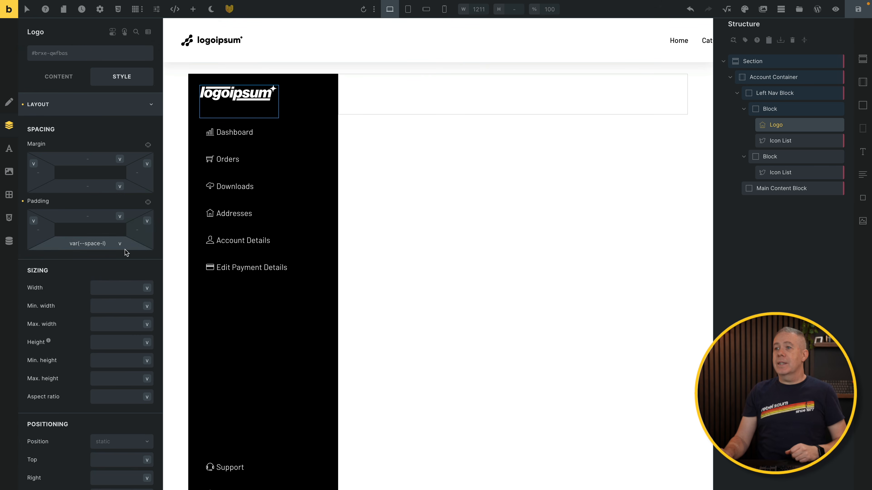
# - Add a Block below the lower Icon List and place two Divs inside it
pyautogui.scroll(-5, 470, 322)
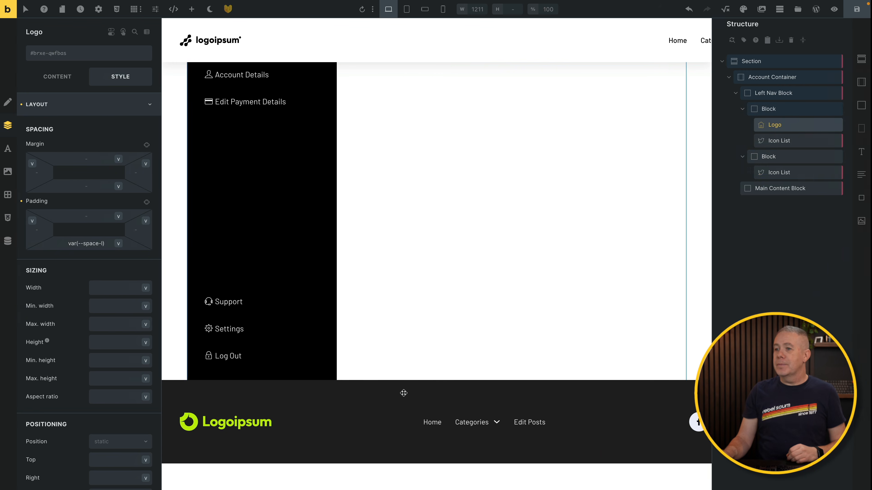
pyautogui.click(784, 172)
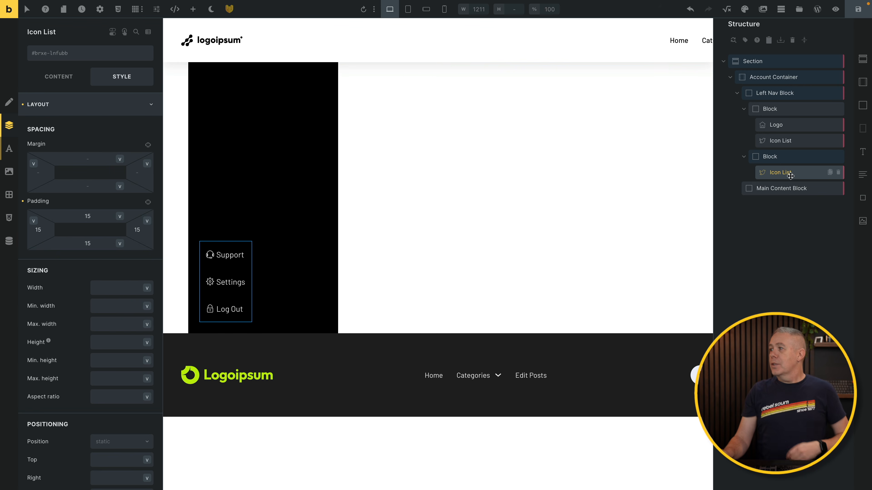
pyautogui.click(864, 106)
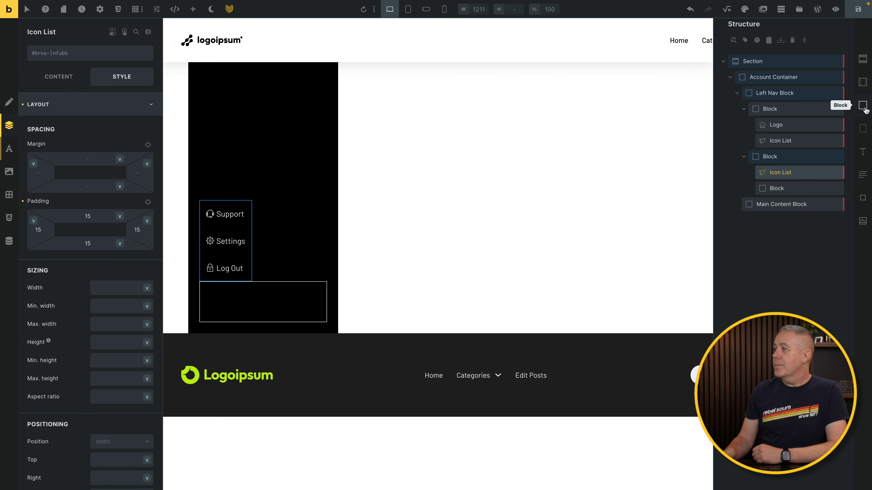
pyautogui.click(777, 188)
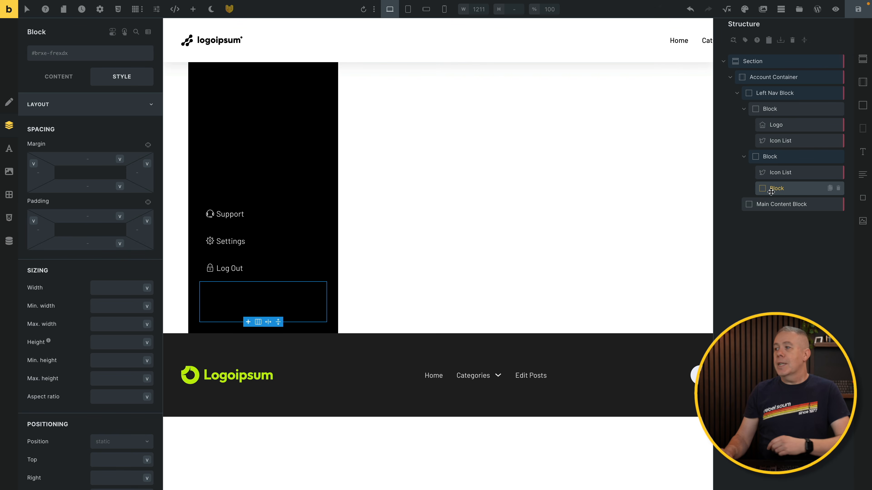
pyautogui.click(863, 130)
pyautogui.click(863, 130)
# - Add an Image element inside the first of the two Divs
pyautogui.click(786, 203)
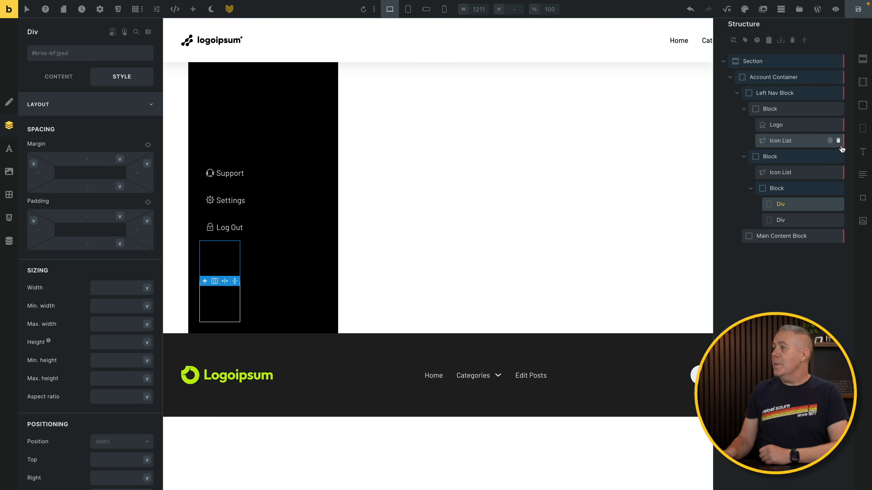
pyautogui.click(862, 222)
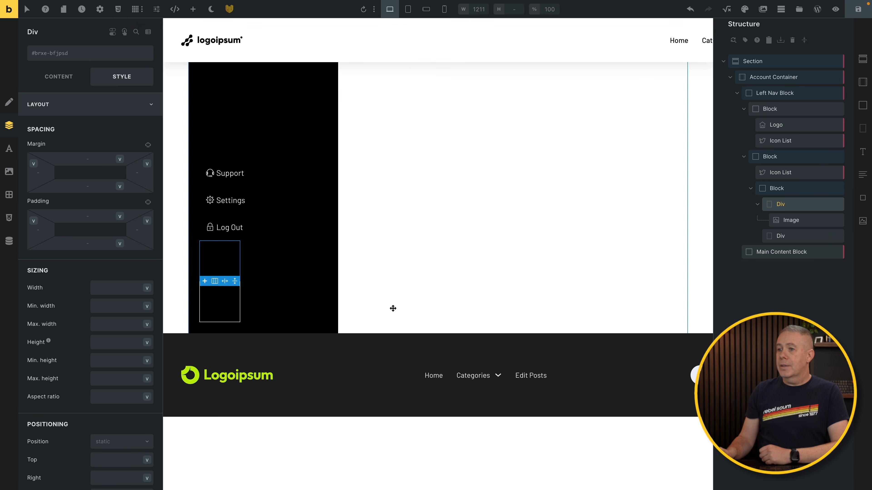
pyautogui.click(800, 222)
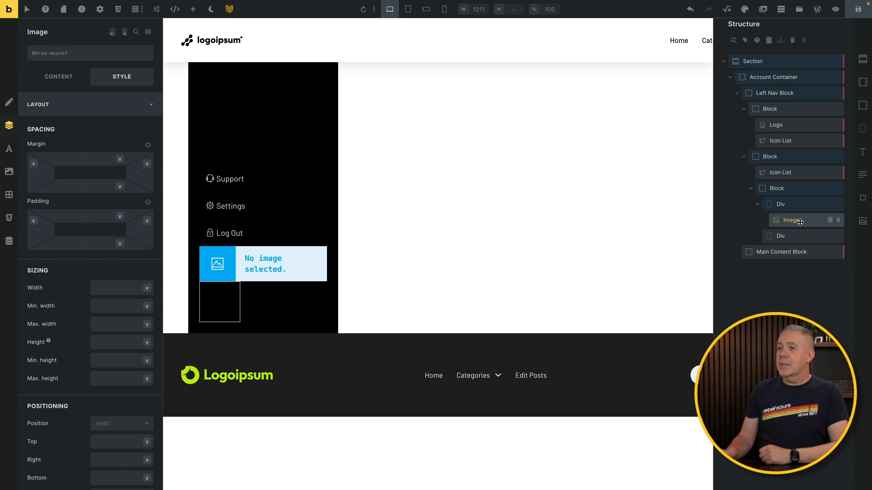
# - Set the Image's dynamic data source to wp_user_picture and its size to Thumbnail (150×150)
pyautogui.click(66, 78)
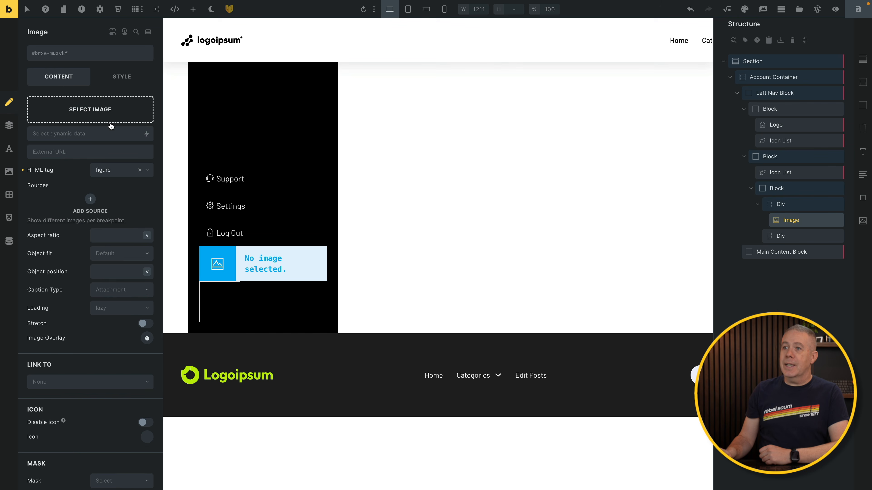
pyautogui.click(150, 107)
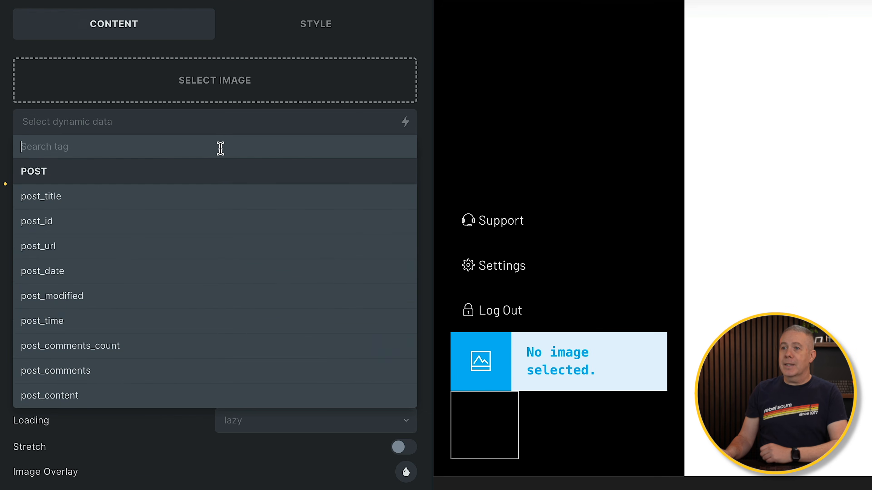
pyautogui.scroll(-15, 227, 242)
pyautogui.scroll(-12, 231, 245)
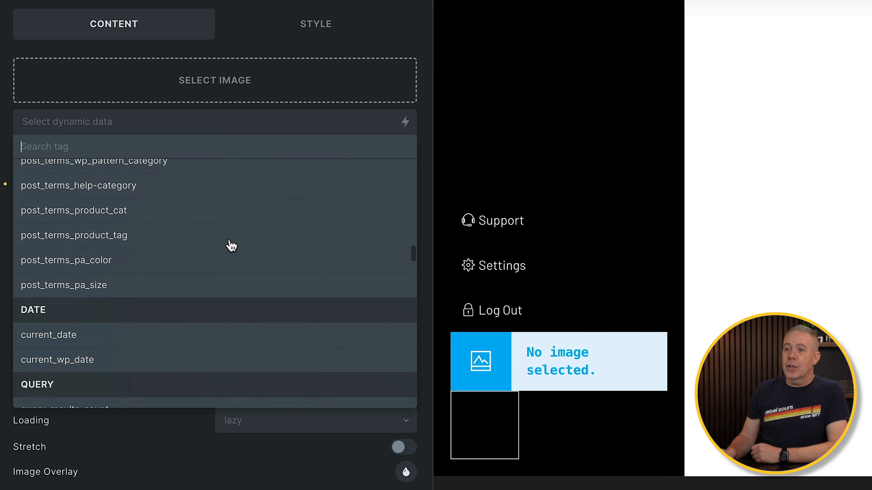
pyautogui.scroll(-5, 232, 245)
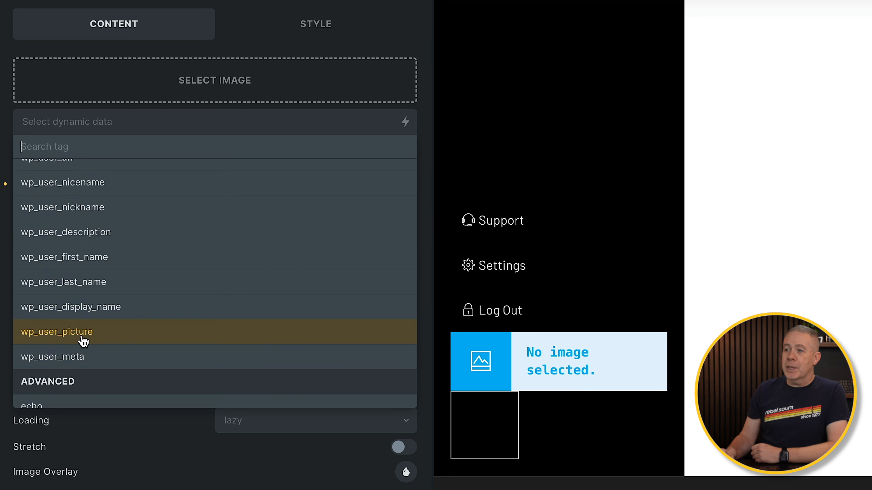
pyautogui.click(83, 332)
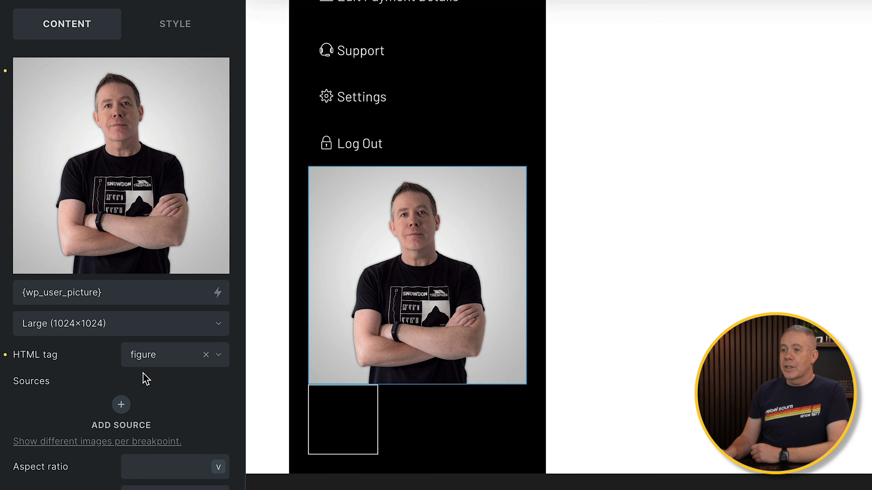
pyautogui.click(196, 329)
pyautogui.click(120, 349)
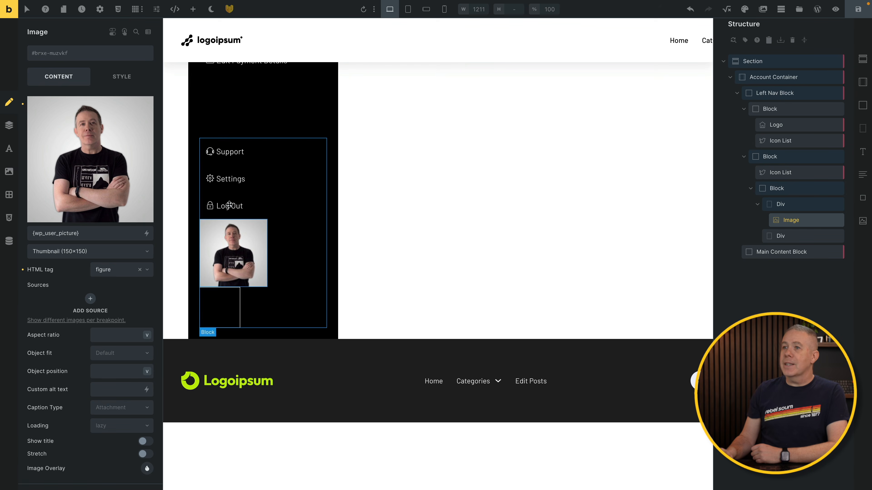
# - Set the user picture's width and height to 75 each
pyautogui.click(122, 77)
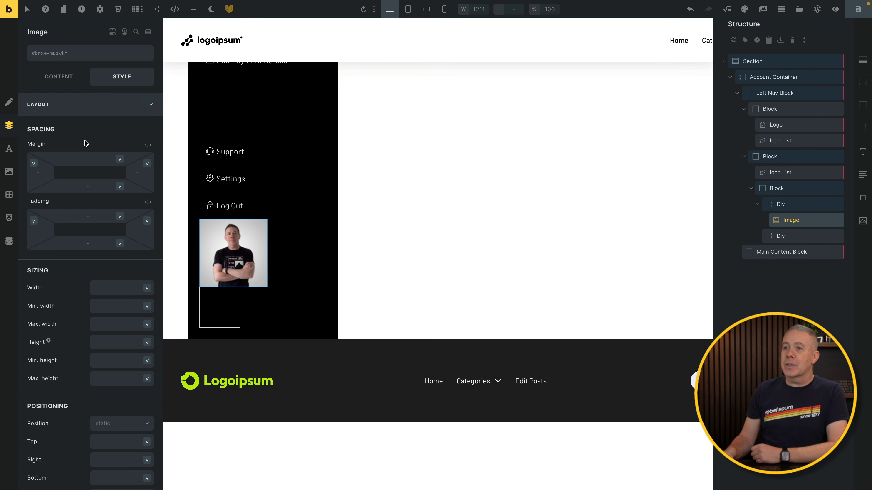
pyautogui.click(104, 289)
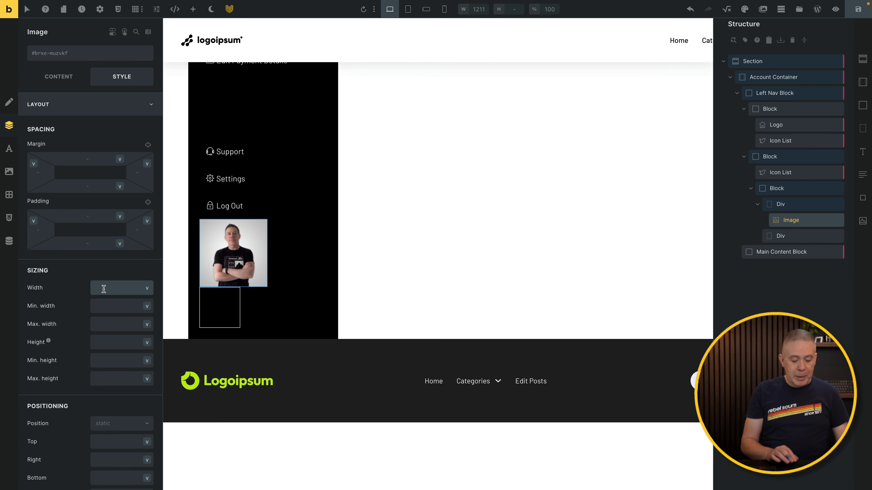
pyautogui.write('75')
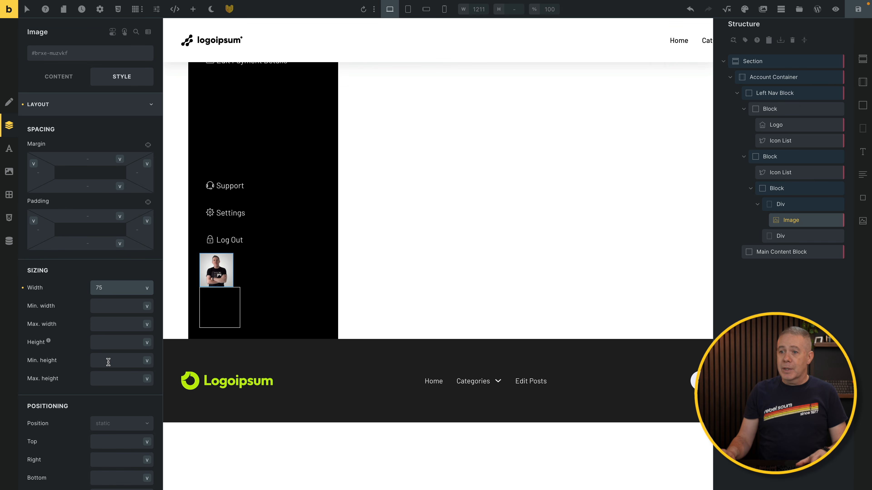
pyautogui.click(104, 343)
pyautogui.write('75')
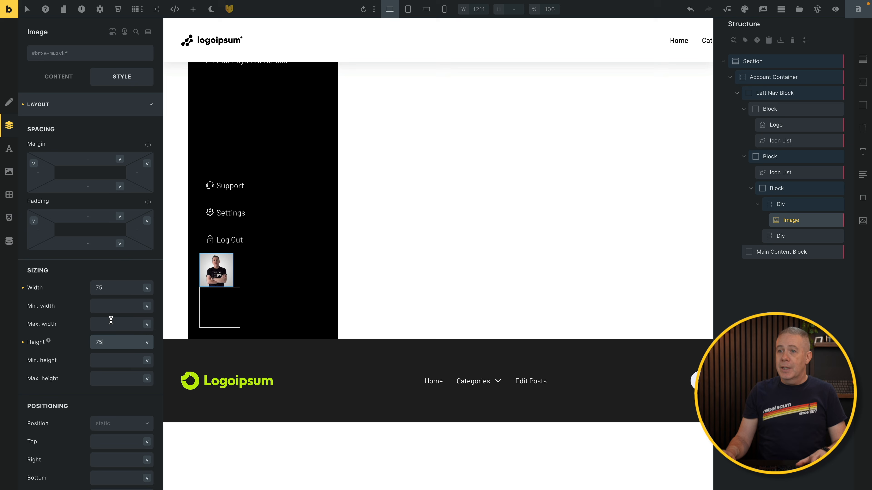
# - Round the user picture with a linked border radius of 100% on all four corners
pyautogui.scroll(-4, 102, 366)
pyautogui.scroll(4, 101, 360)
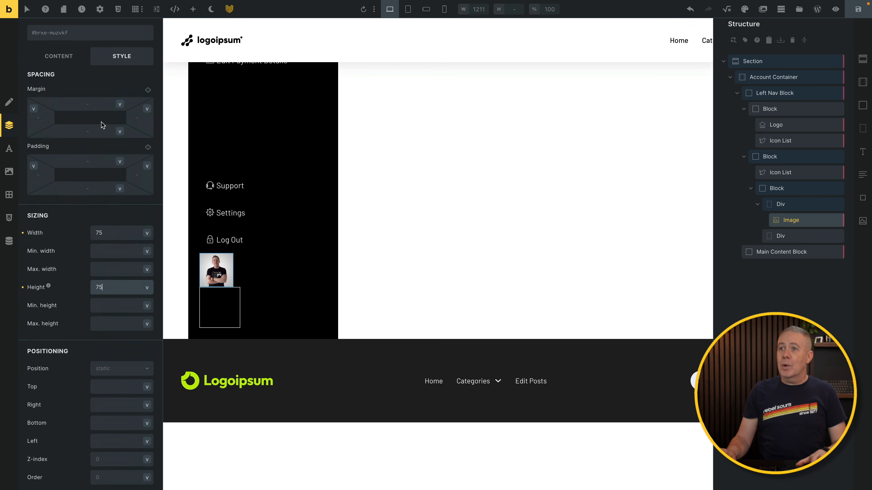
pyautogui.click(78, 113)
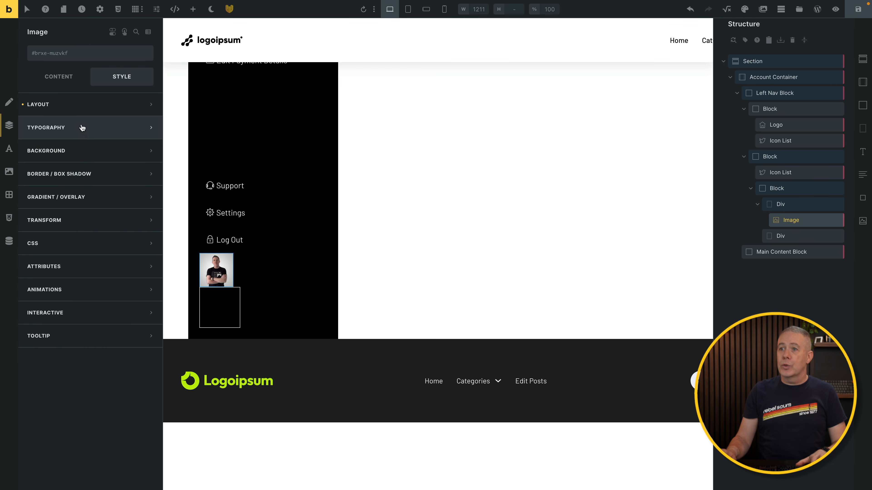
pyautogui.click(85, 175)
pyautogui.click(147, 196)
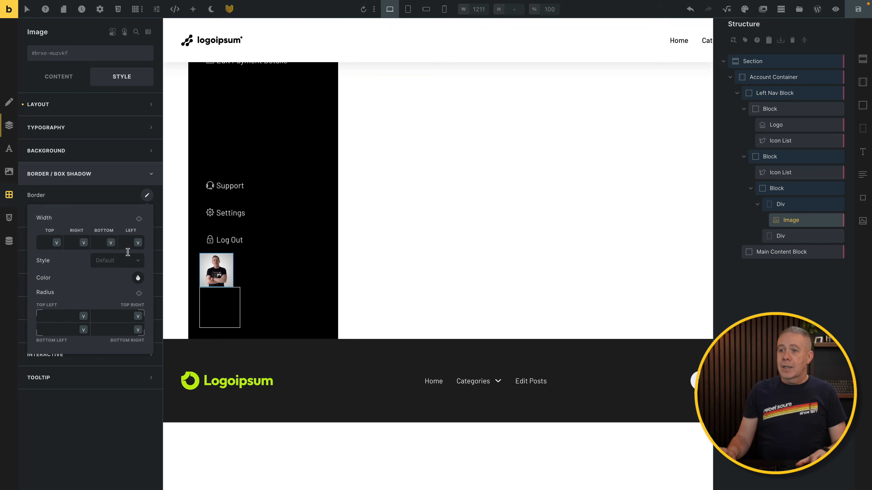
pyautogui.click(139, 294)
pyautogui.click(46, 318)
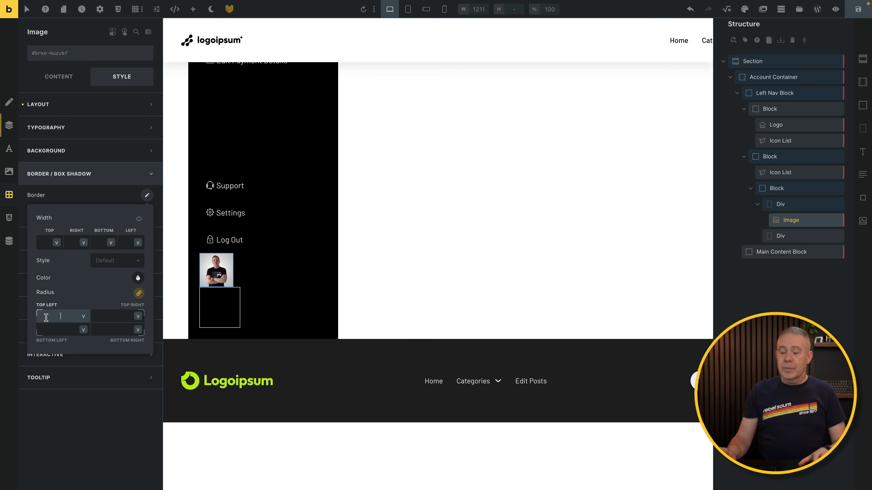
pyautogui.write('100%')
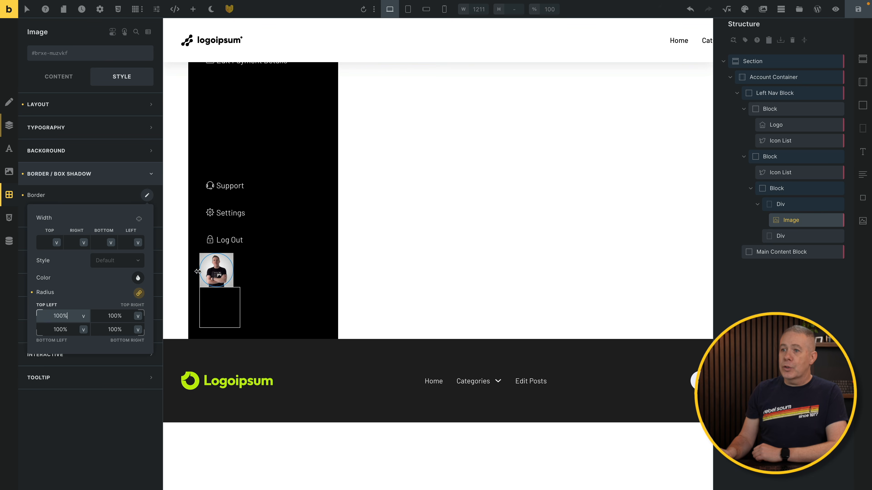
pyautogui.click(72, 182)
pyautogui.click(78, 108)
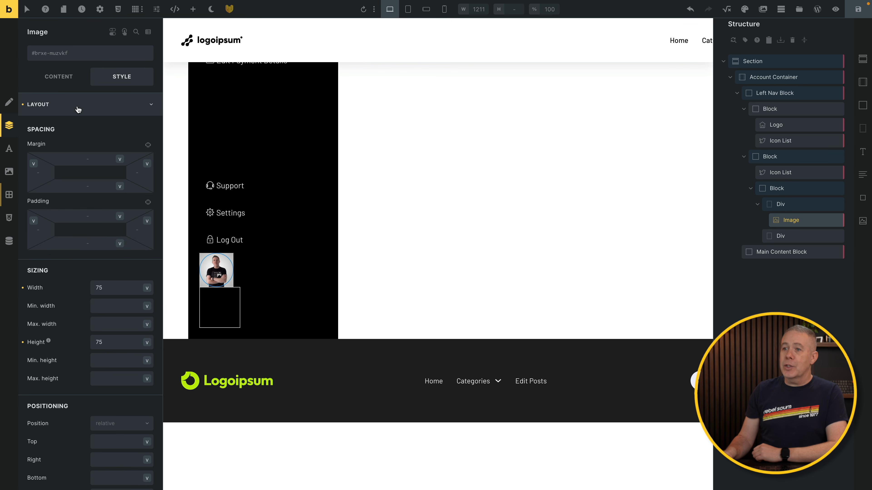
# - Set the user picture's overflow to hidden
pyautogui.scroll(-11, 89, 277)
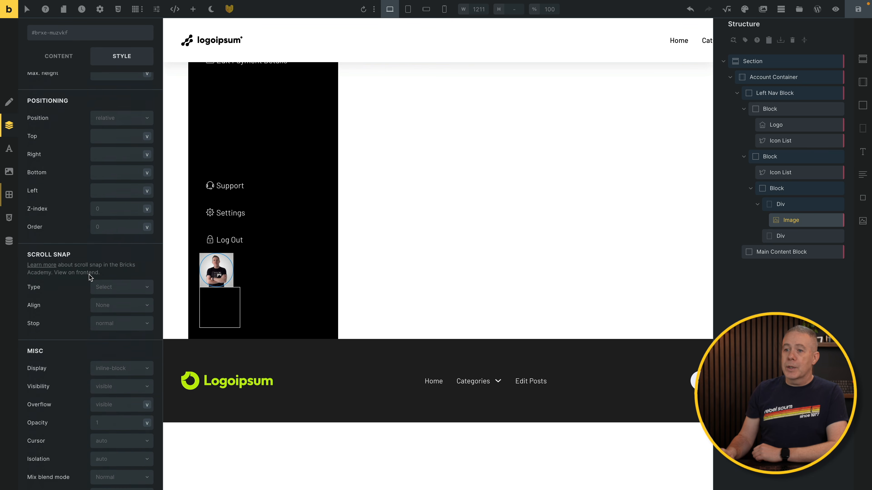
pyautogui.click(125, 309)
pyautogui.write('hidden')
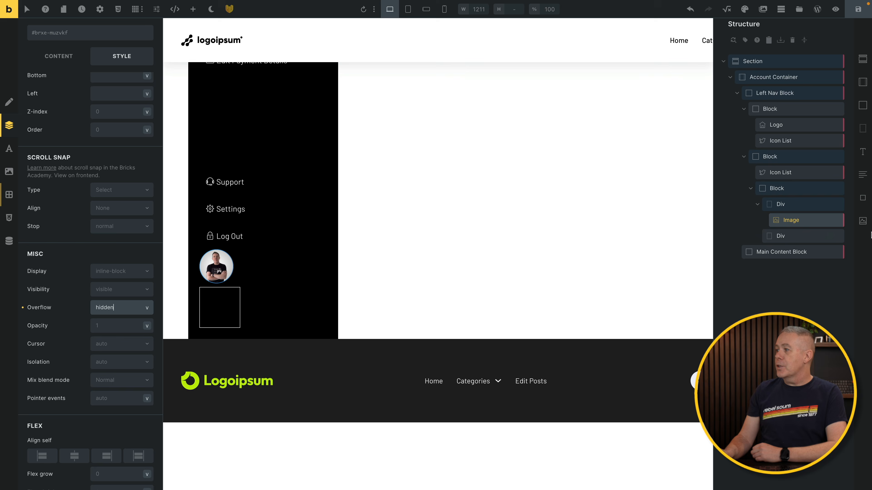
# - Add a Rich Text element inside the second Div of the profile area
pyautogui.click(811, 235)
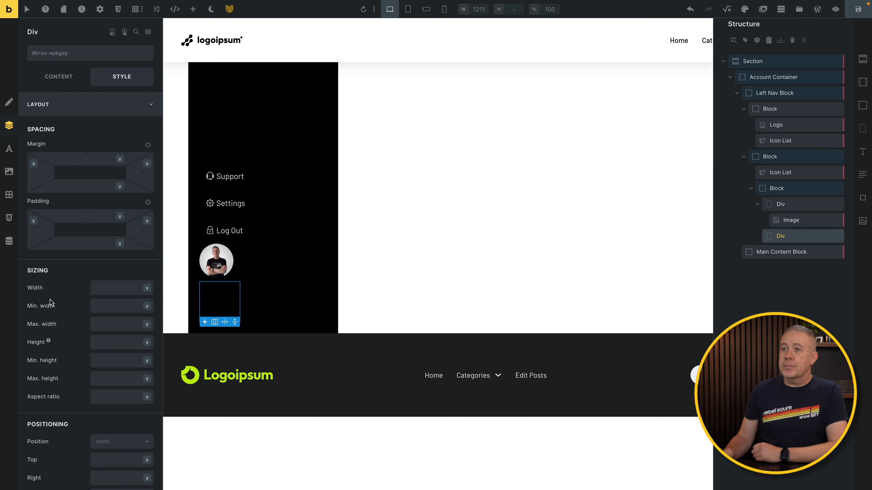
pyautogui.click(67, 78)
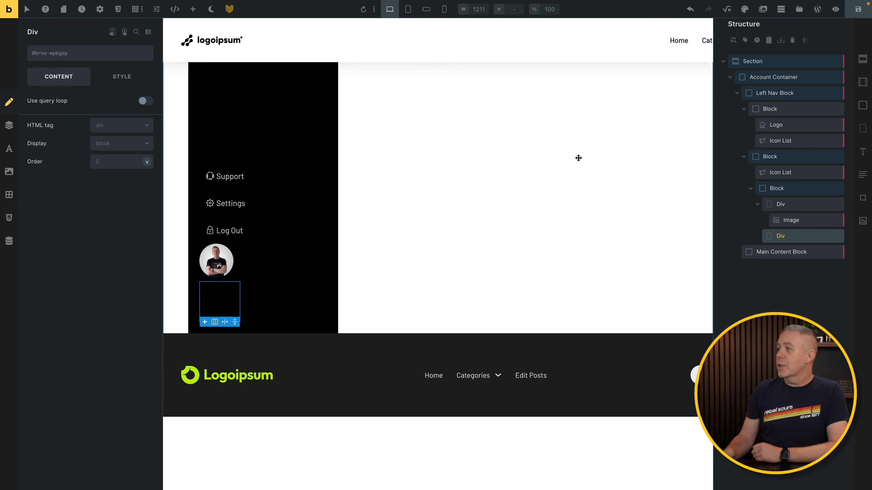
pyautogui.click(862, 179)
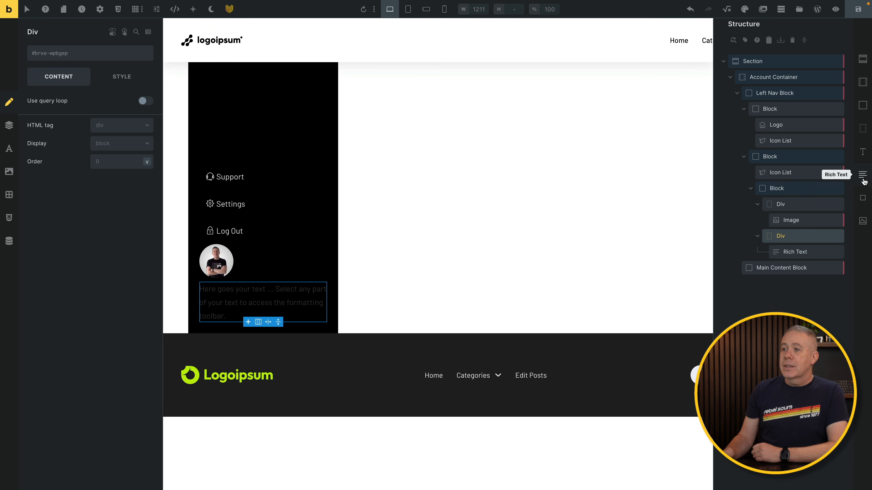
# - Replace the Rich Text placeholder with the dynamic tags {wp_user_first_name} and {wp_user_last_name}, separated by a space
pyautogui.click(265, 306)
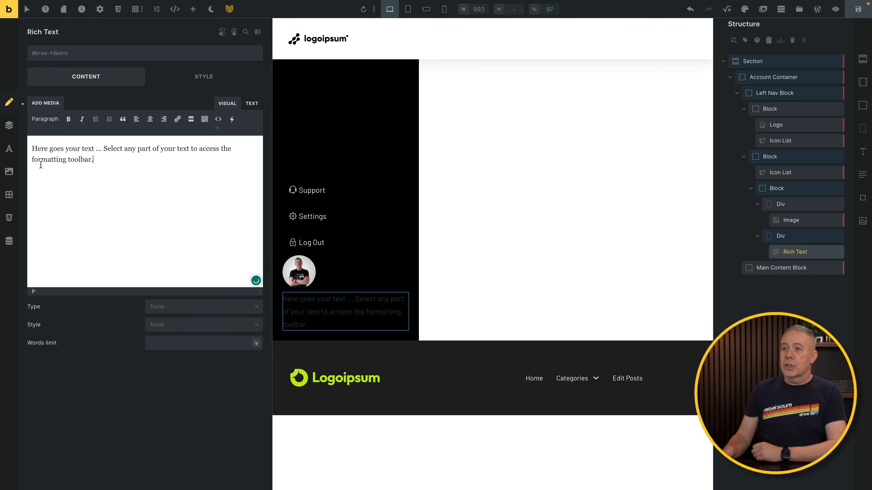
pyautogui.hotkey('ctrl', 'a')
pyautogui.press('BackSpace')
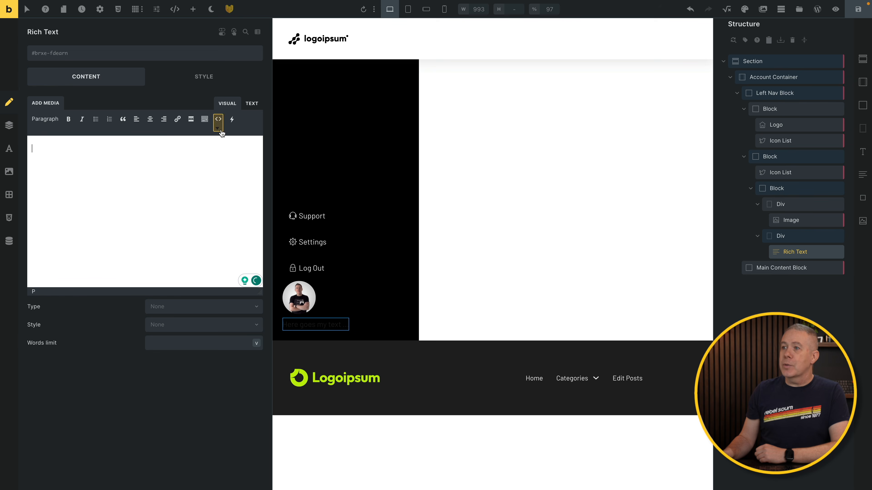
pyautogui.click(232, 121)
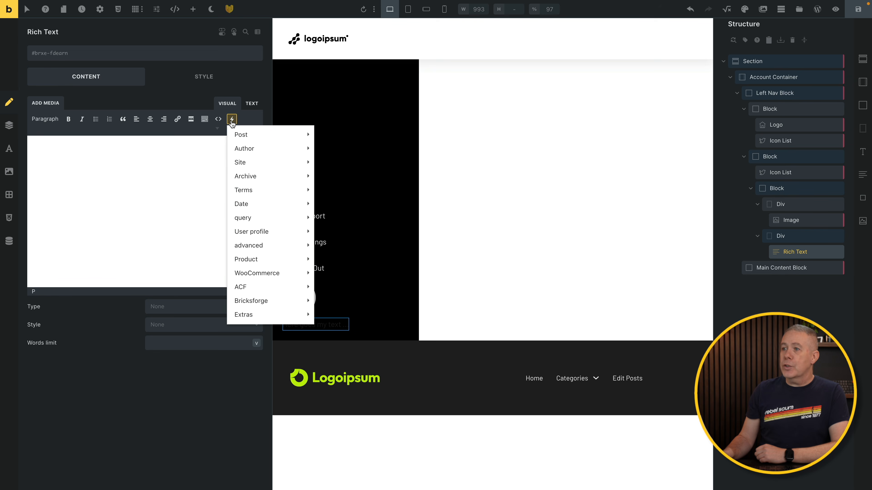
pyautogui.moveTo(254, 231)
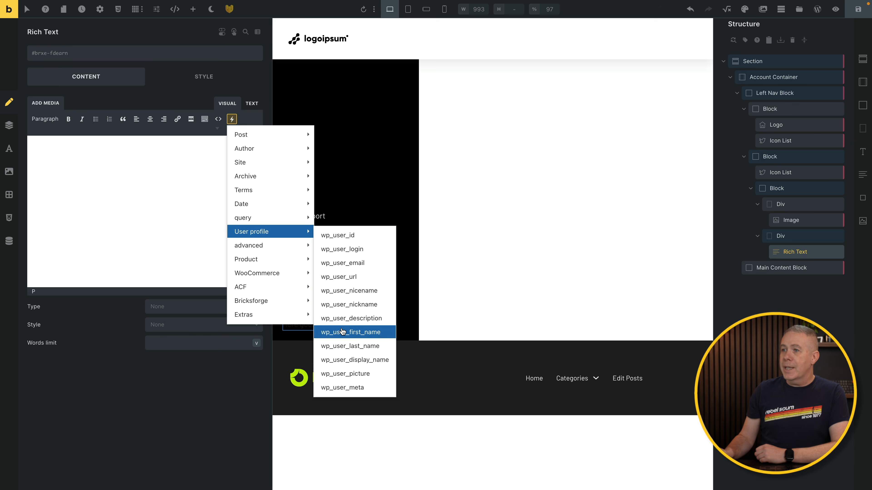
pyautogui.click(350, 332)
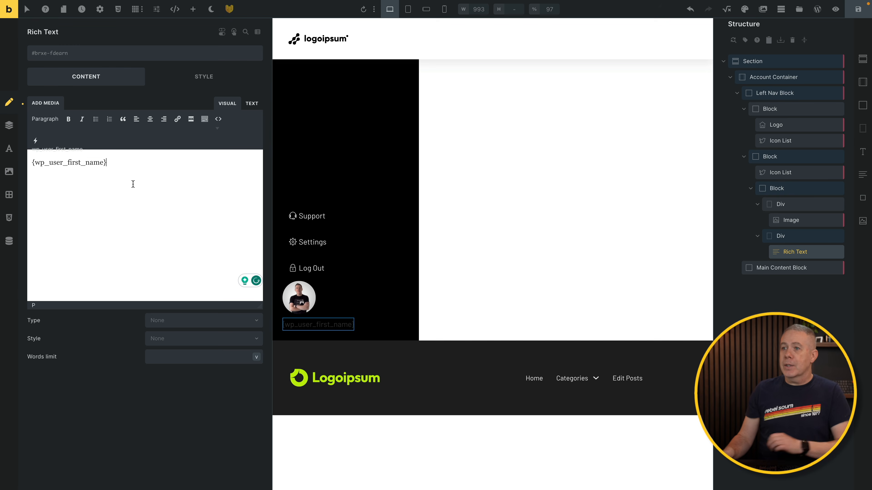
pyautogui.click(219, 122)
pyautogui.click(36, 141)
pyautogui.moveTo(59, 253)
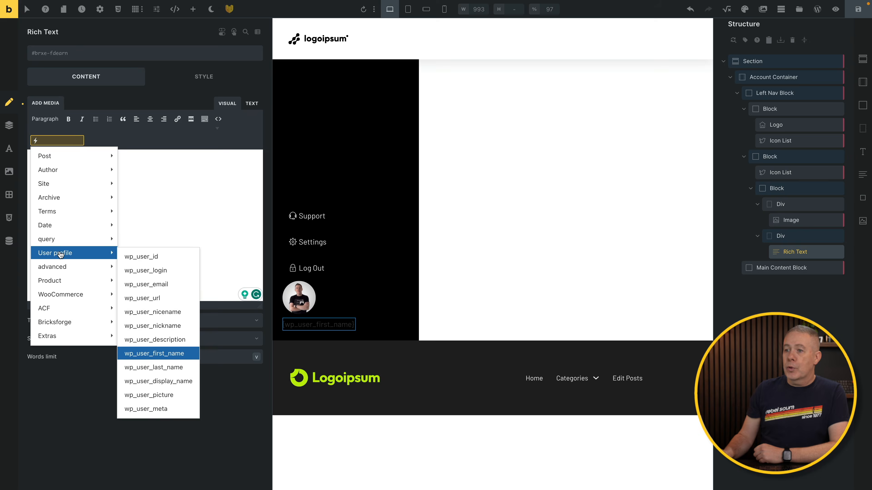
pyautogui.click(143, 367)
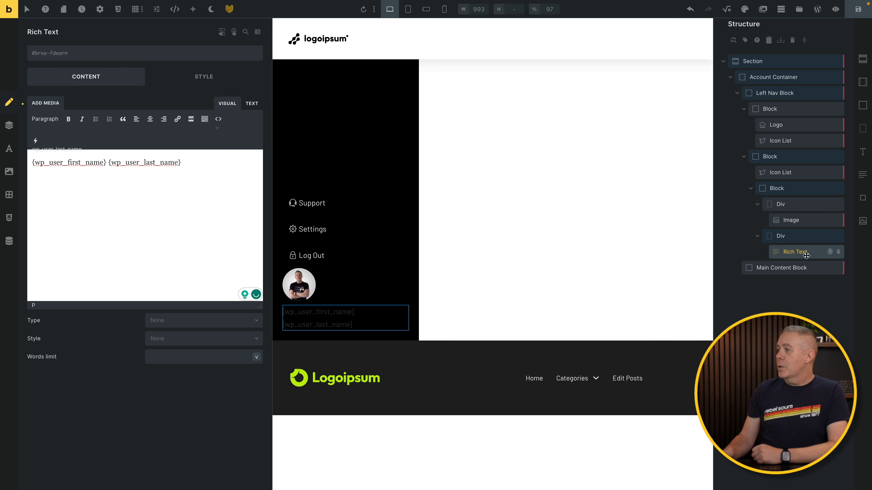
# - Duplicate the Rich Text element and replace the copy's content with the dynamic tag {wp_user_email}
pyautogui.click(830, 252)
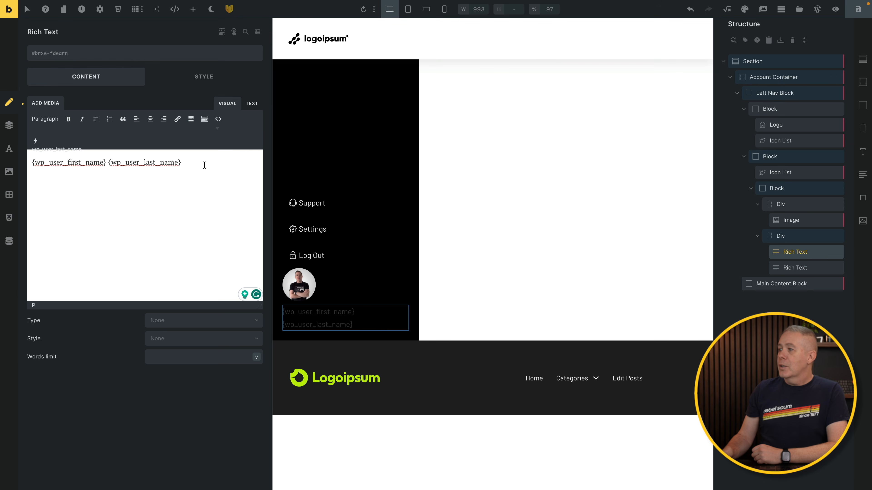
pyautogui.click(789, 268)
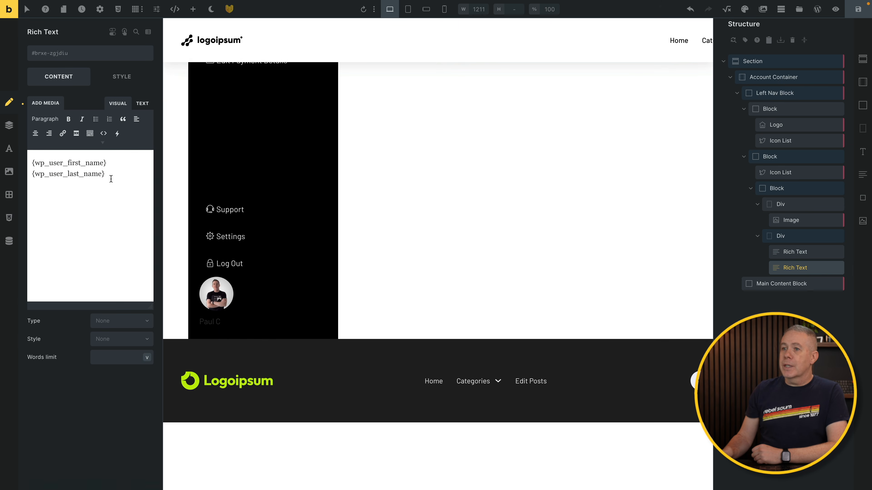
pyautogui.moveTo(54, 169); pyautogui.dragTo(31, 144)
pyautogui.press('BackSpace')
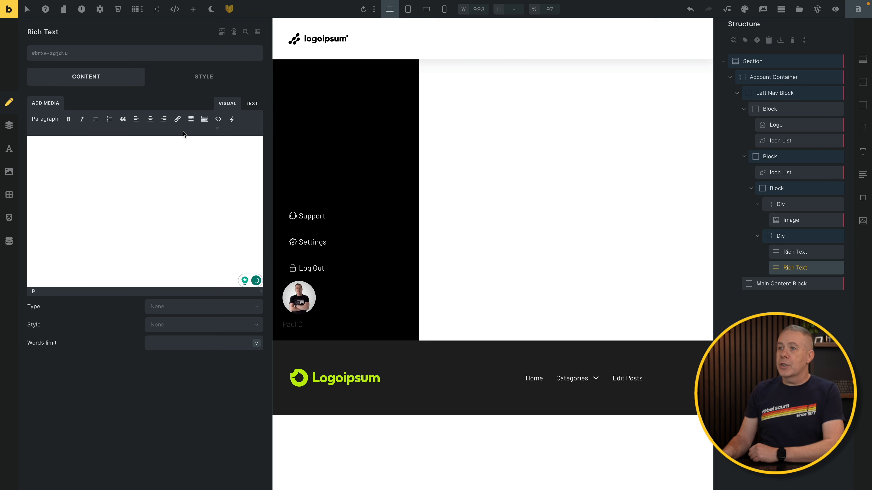
pyautogui.click(232, 118)
pyautogui.moveTo(253, 233)
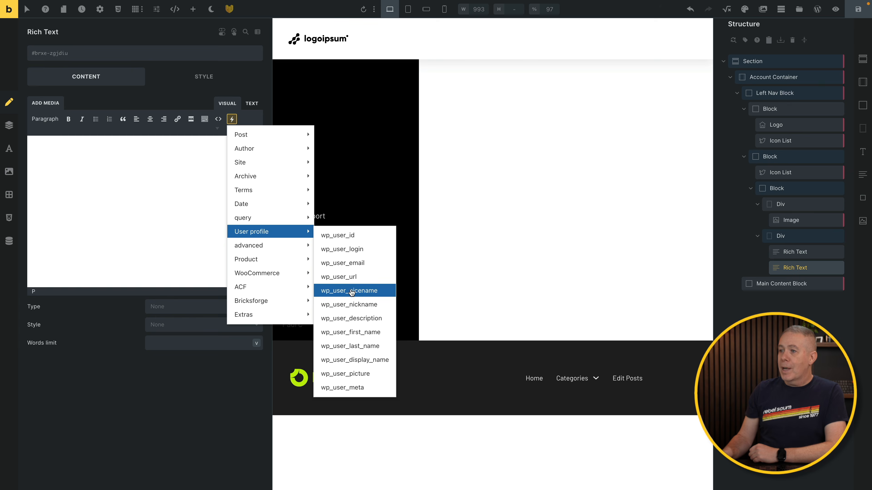
pyautogui.click(340, 263)
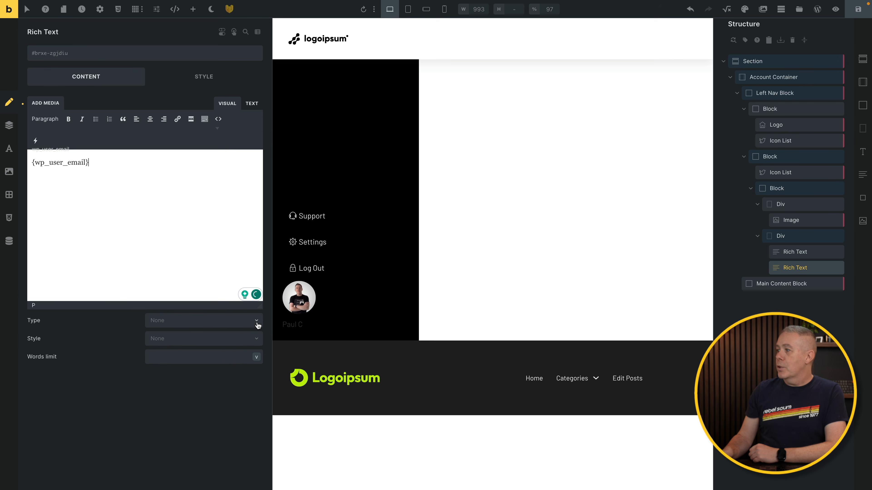
# - Set the typography of the Div holding both Rich Text elements to colour var(--light) and font size var(--text-m)
pyautogui.click(788, 253)
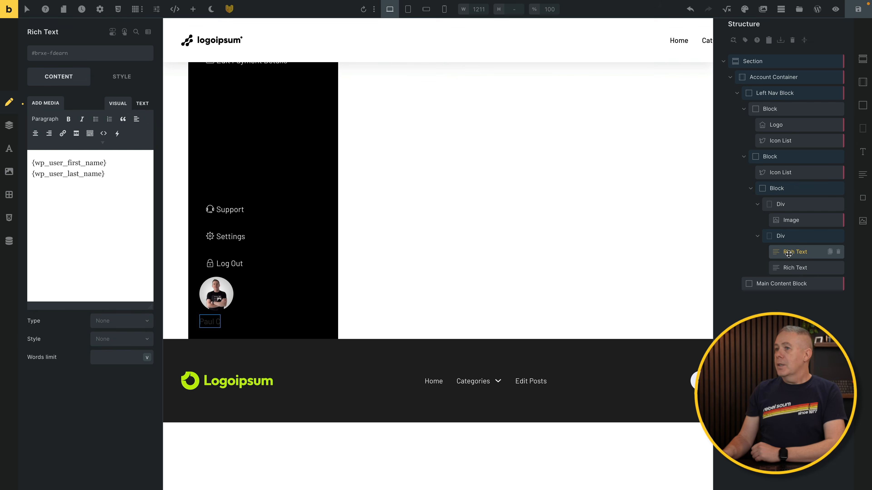
pyautogui.click(793, 240)
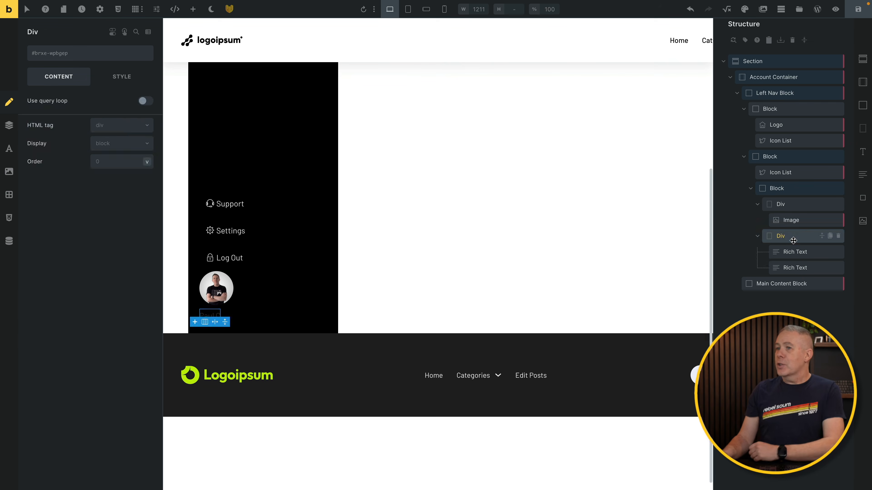
pyautogui.click(123, 82)
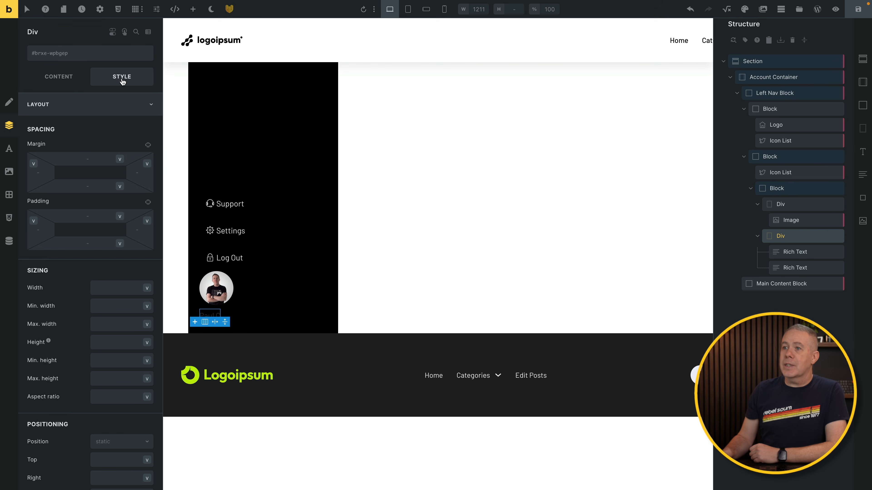
pyautogui.click(142, 108)
pyautogui.click(137, 128)
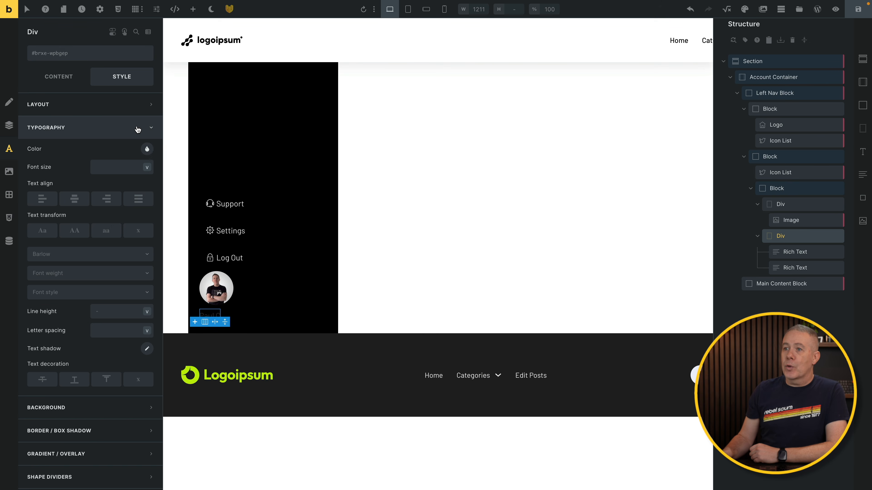
pyautogui.click(147, 149)
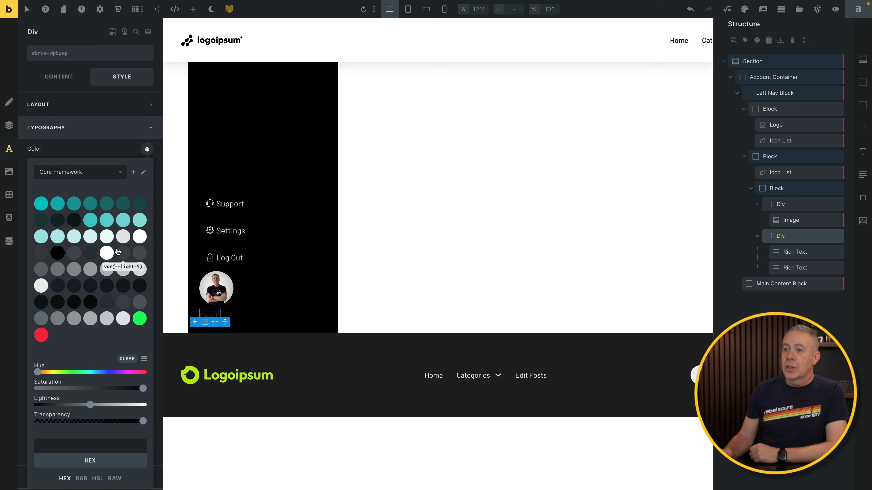
pyautogui.click(41, 286)
pyautogui.click(106, 252)
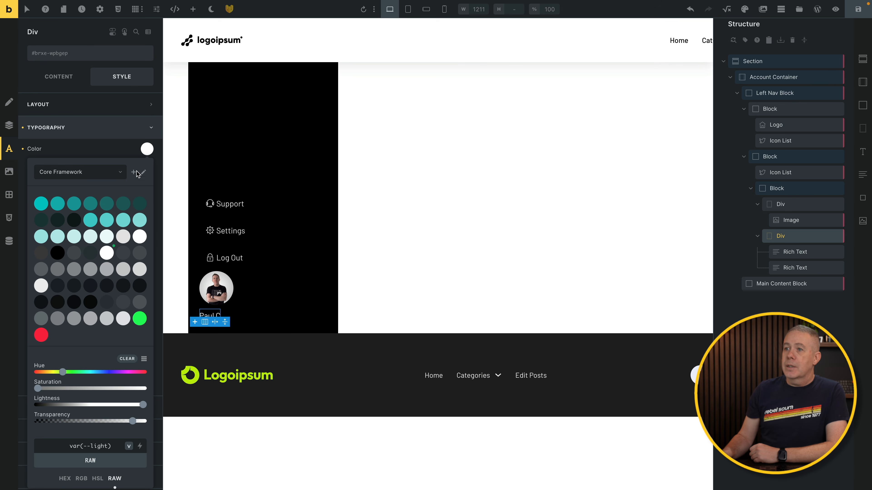
pyautogui.click(147, 150)
pyautogui.click(150, 171)
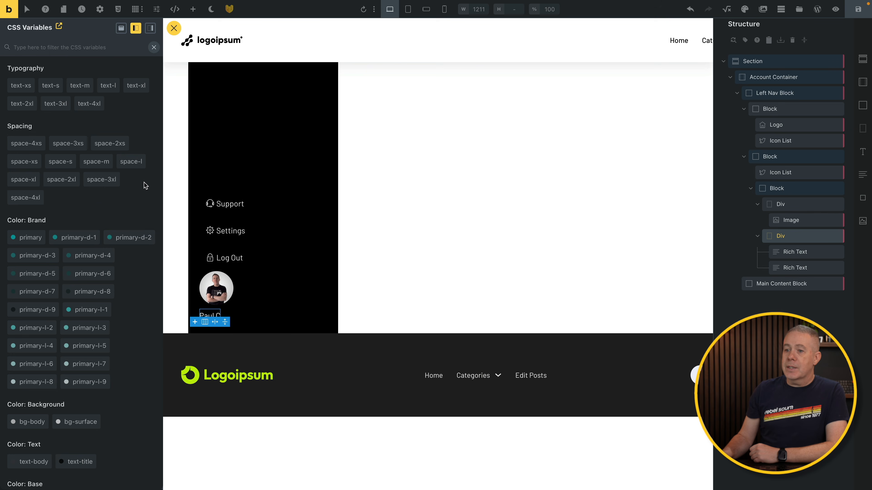
pyautogui.click(89, 89)
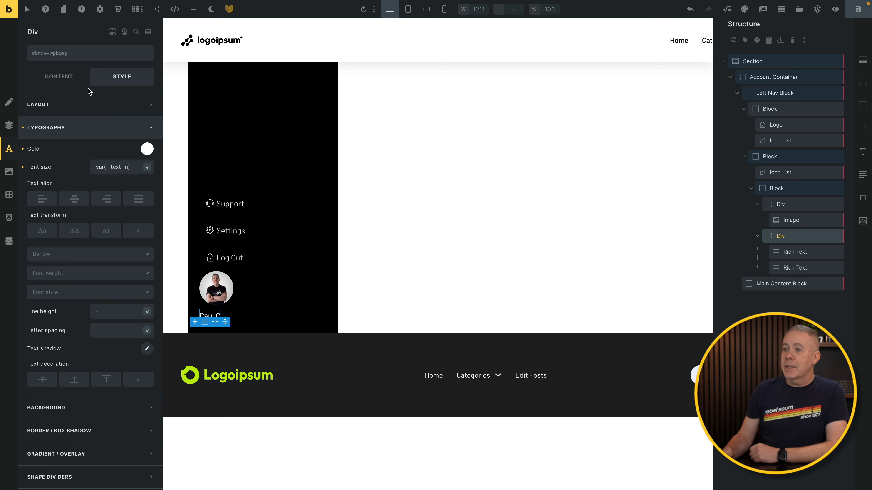
# - Set the flex direction of the Block containing the two Divs to horizontal so picture and text sit side by side
pyautogui.click(804, 253)
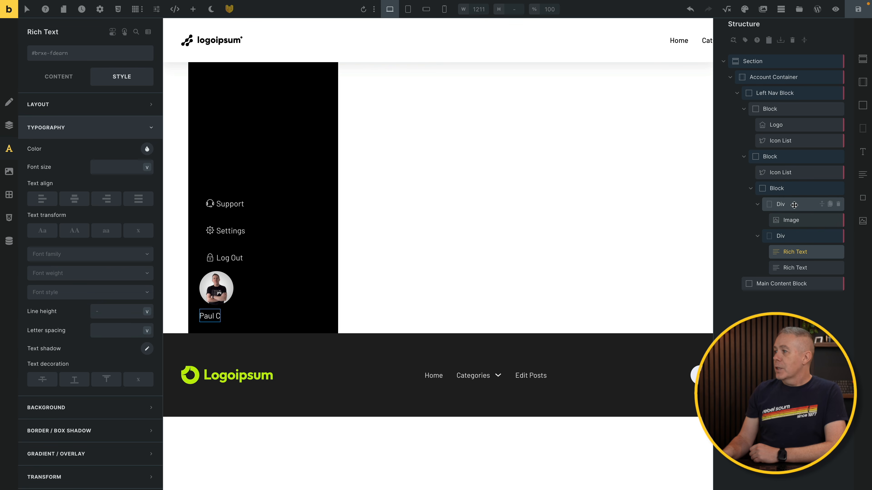
pyautogui.click(778, 189)
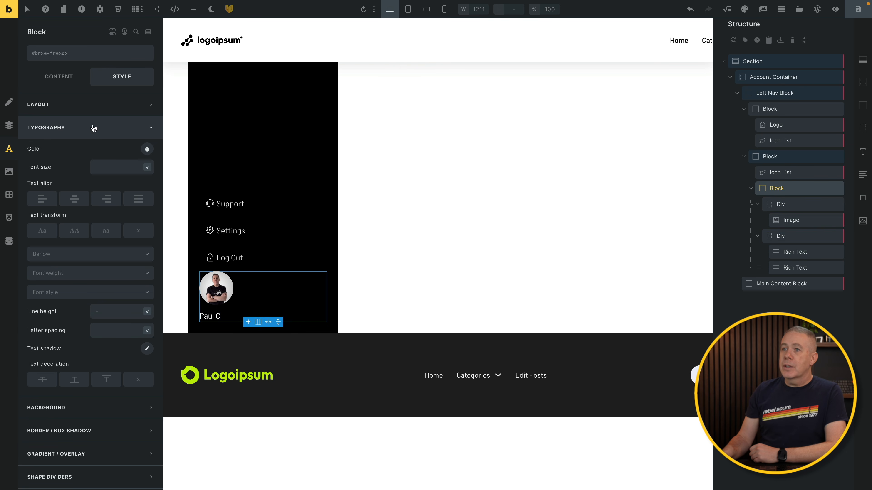
pyautogui.click(50, 84)
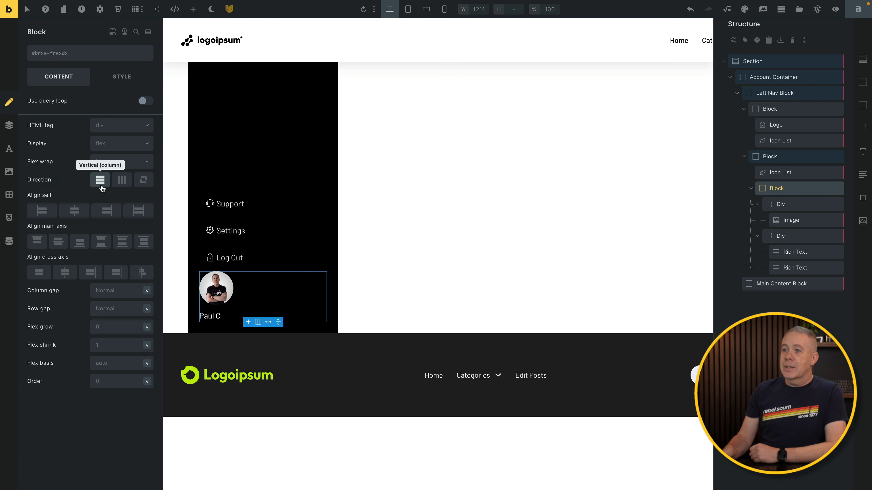
pyautogui.click(122, 182)
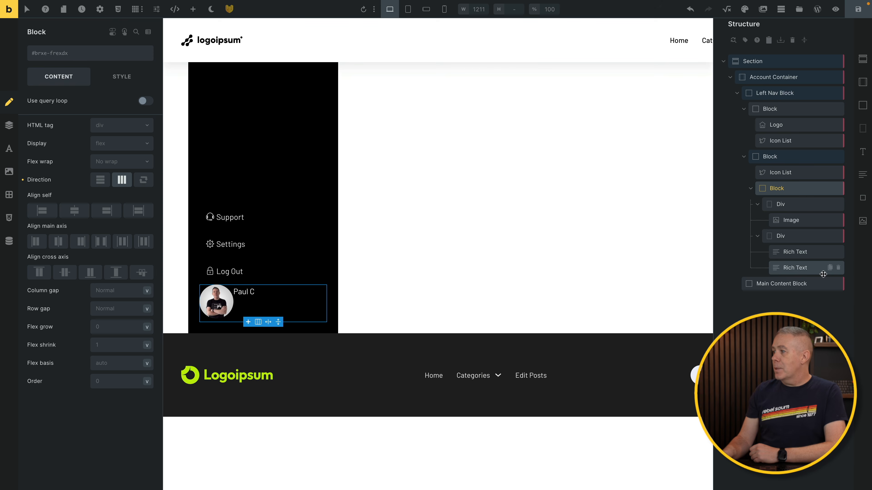
# - Set the column gap of the Block containing the picture and text Divs to var(--text-m)
pyautogui.click(802, 268)
pyautogui.click(791, 191)
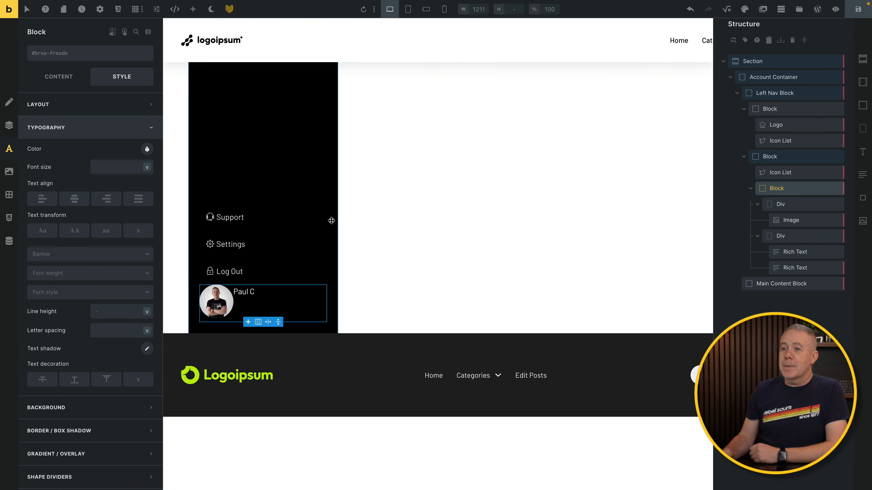
pyautogui.click(56, 78)
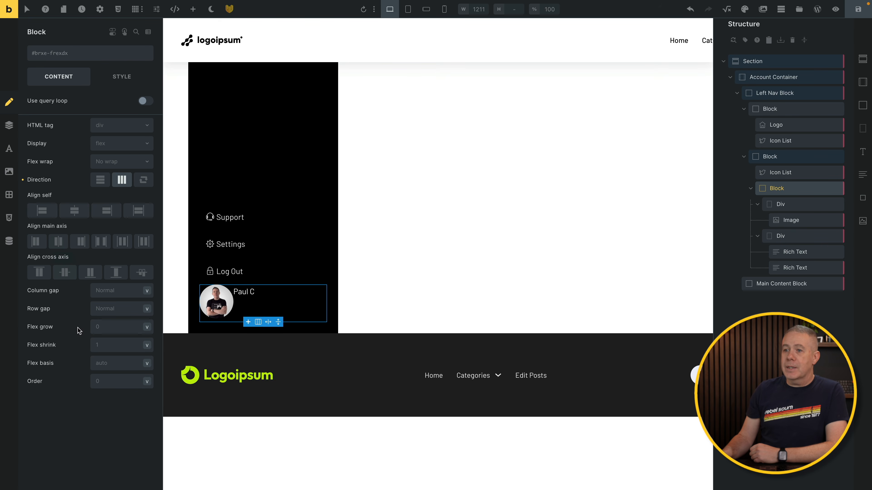
pyautogui.click(147, 291)
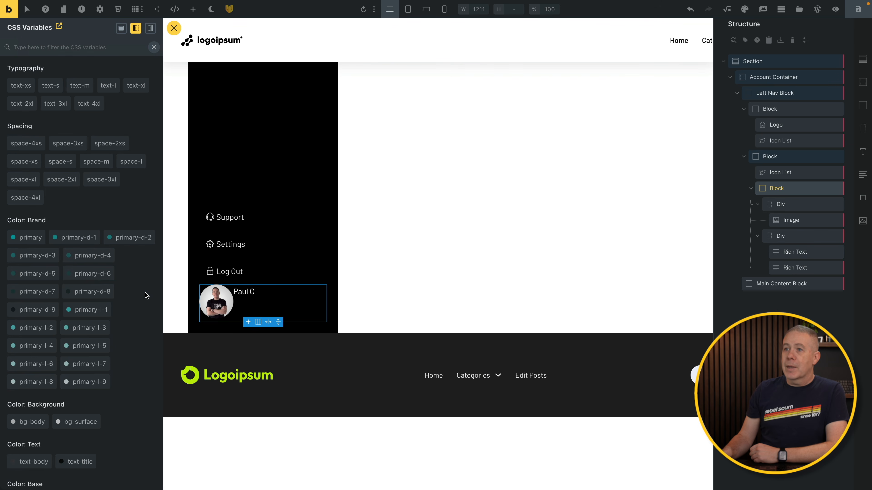
pyautogui.click(83, 88)
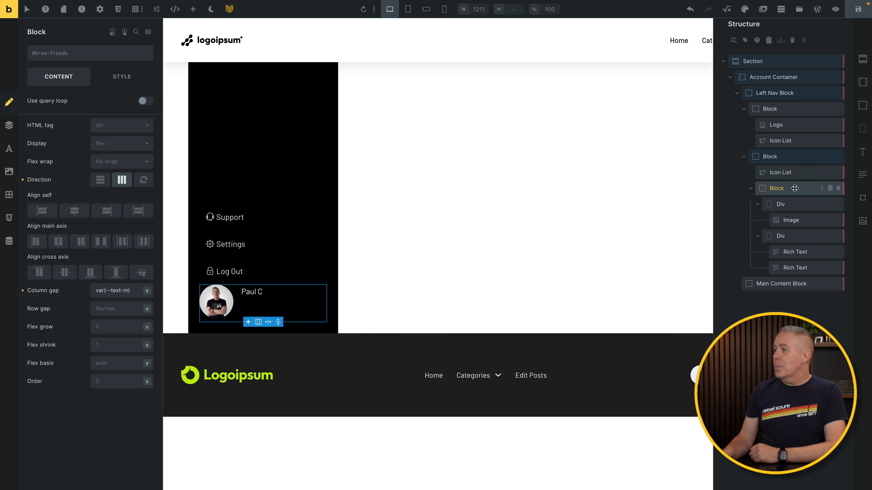
# - Rename the Block containing the picture and text Divs as Profile Block
pyautogui.doubleClick(776, 189)
pyautogui.press('Home')
pyautogui.write('P')
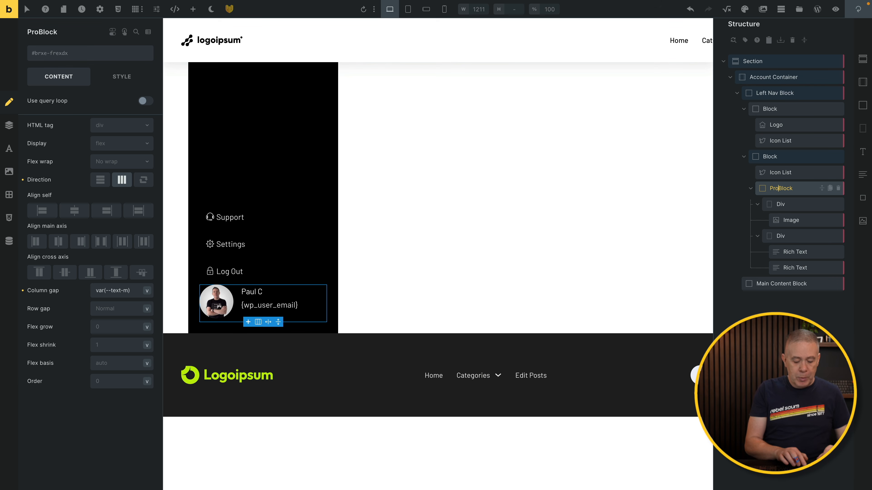
pyautogui.click(775, 158)
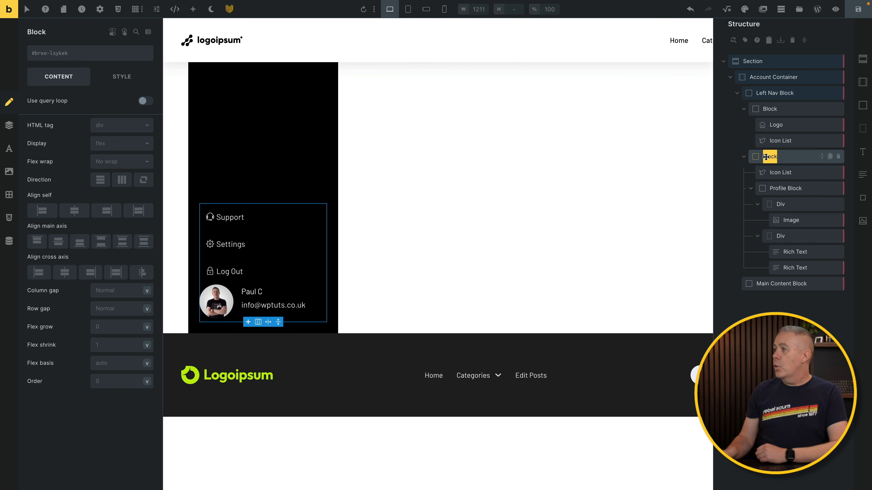
# - Rename the Block with Icon List and Profile Block as Support Block, and the Block with the Logo as Main Nav Block
pyautogui.press('Home')
pyautogui.write('Support')
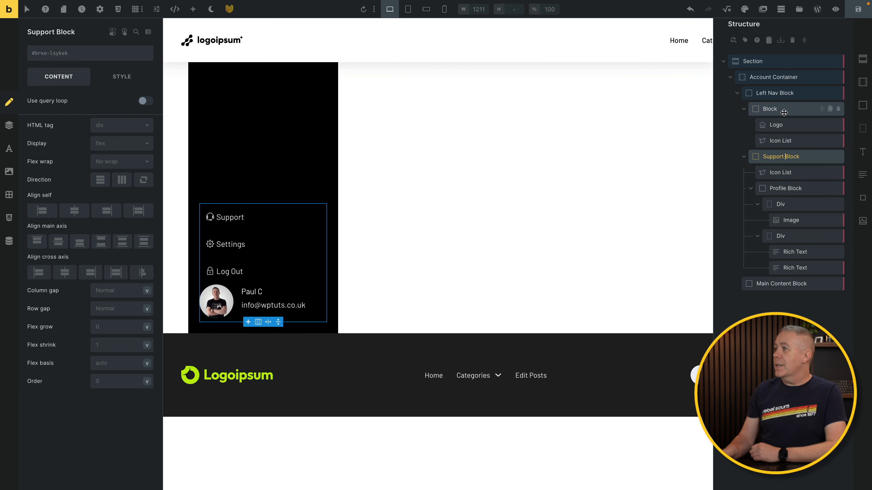
pyautogui.doubleClick(774, 110)
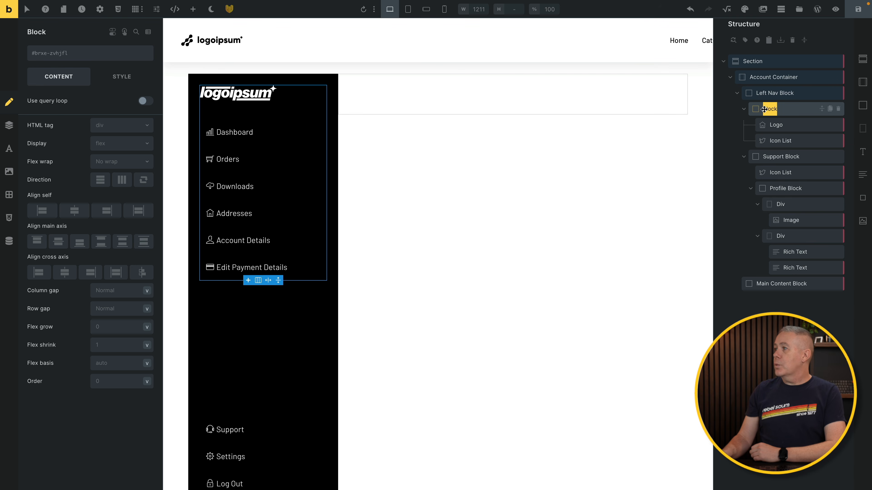
pyautogui.press('Home')
pyautogui.write('Main Nav')
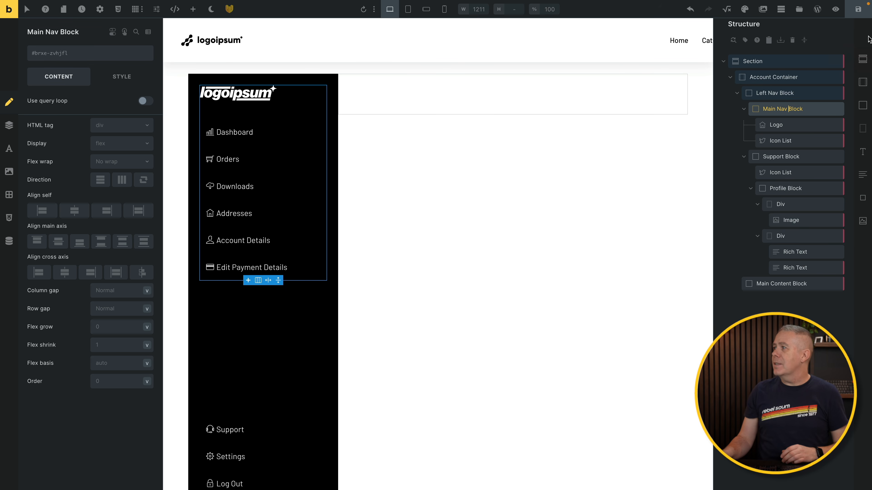
# - Save the page and look over the whole left navigation column on the canvas
pyautogui.click(858, 11)
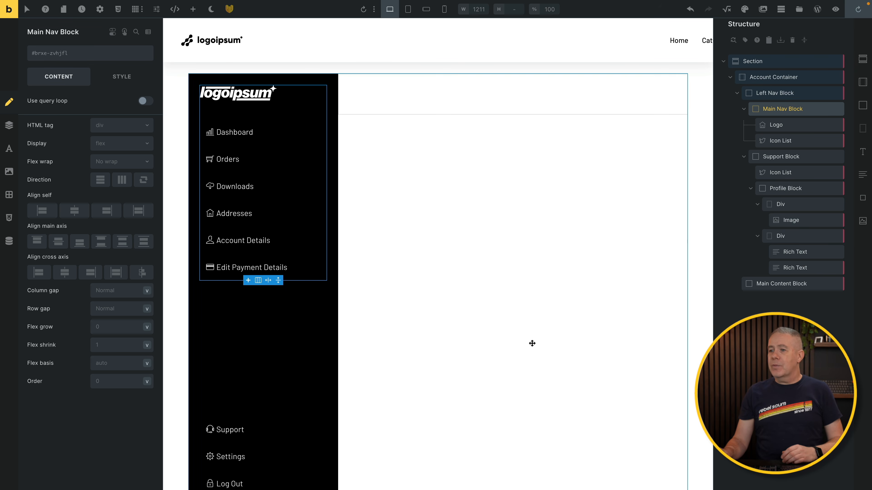
pyautogui.scroll(-3, 532, 344)
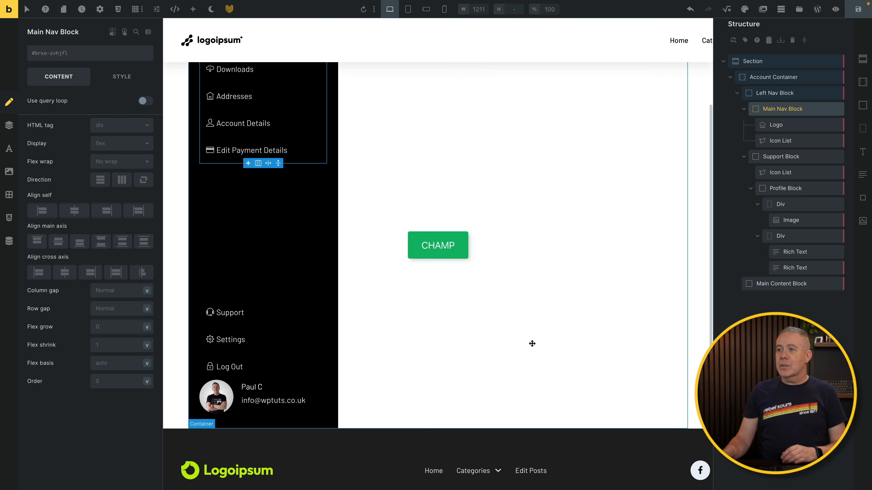
pyautogui.scroll(3, 532, 344)
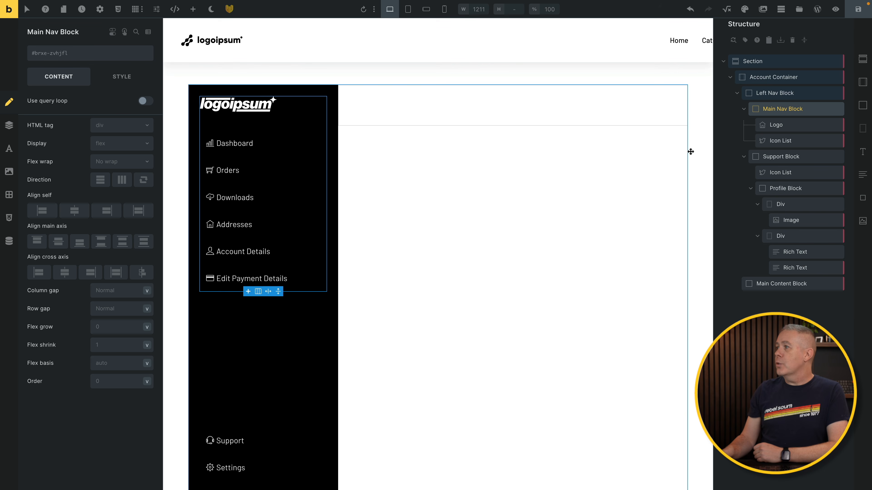
# - Try a Shortcode element with [woocommerce_my_account] in the Main Content Block and delete it again
pyautogui.click(737, 93)
pyautogui.click(766, 109)
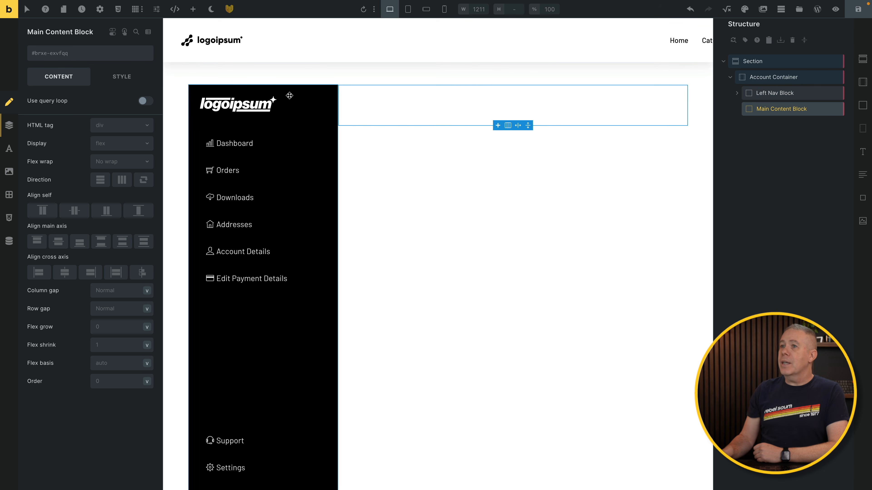
pyautogui.click(193, 9)
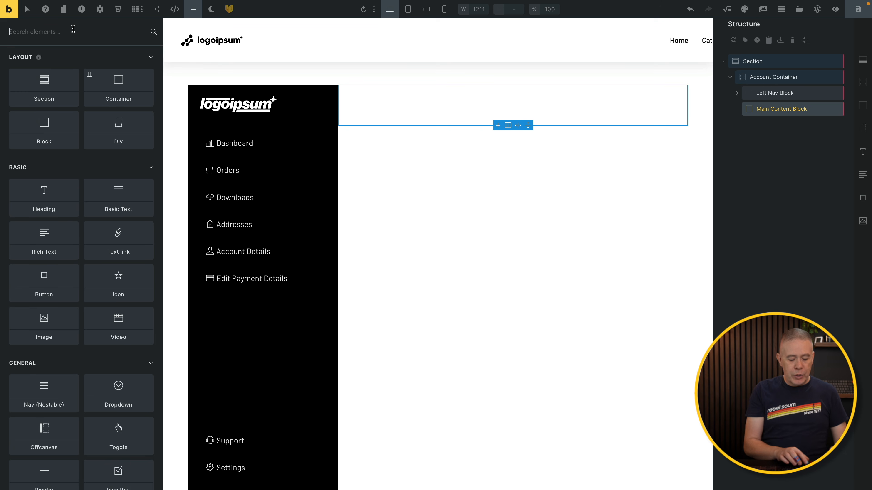
pyautogui.write('sho')
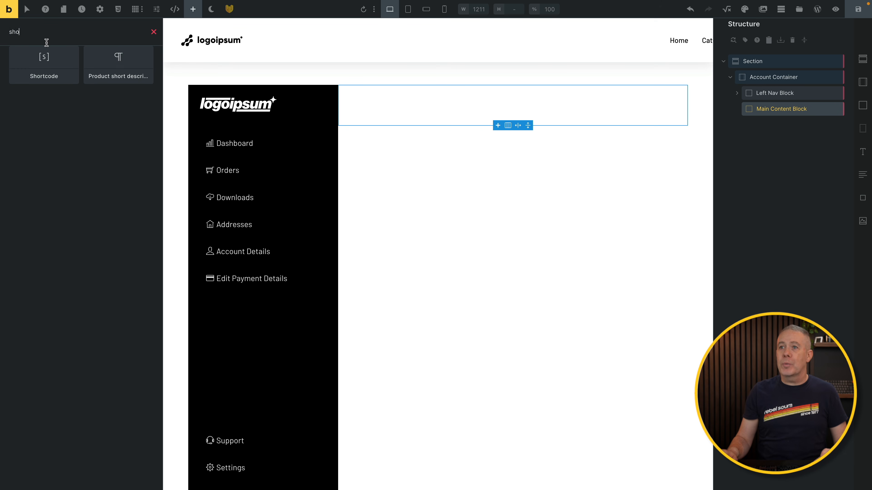
pyautogui.click(46, 60)
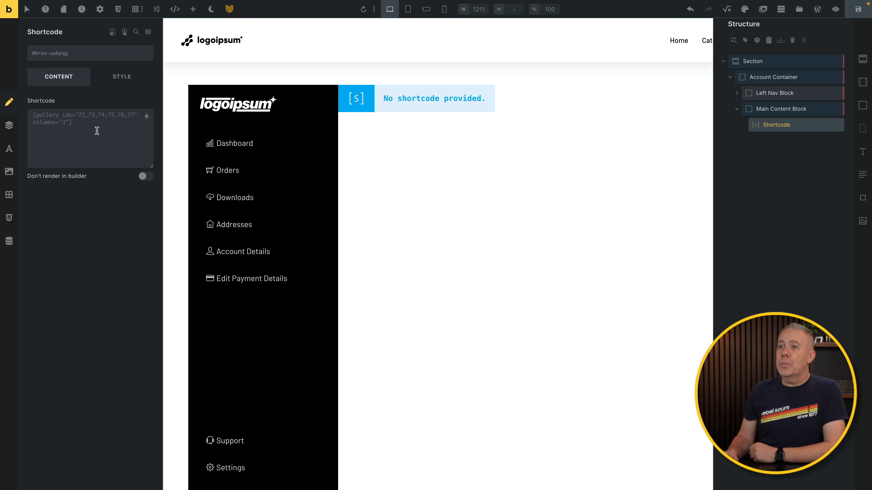
pyautogui.click(89, 123)
pyautogui.write('[woocommerce_my_account]')
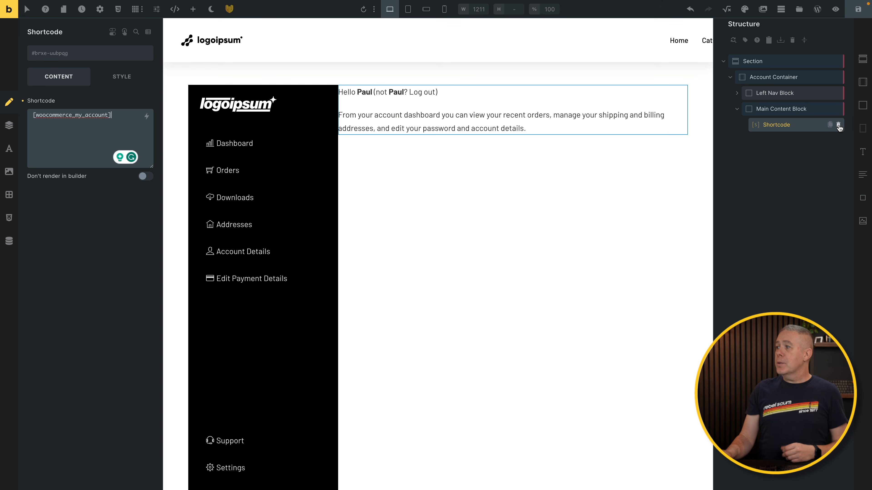
pyautogui.click(838, 125)
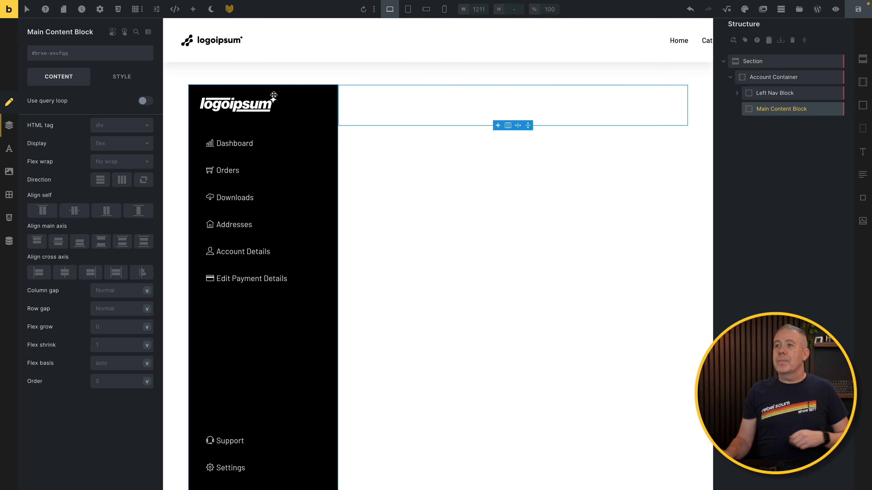
# - Add an Account - Page element inside the Main Content Block
pyautogui.click(193, 9)
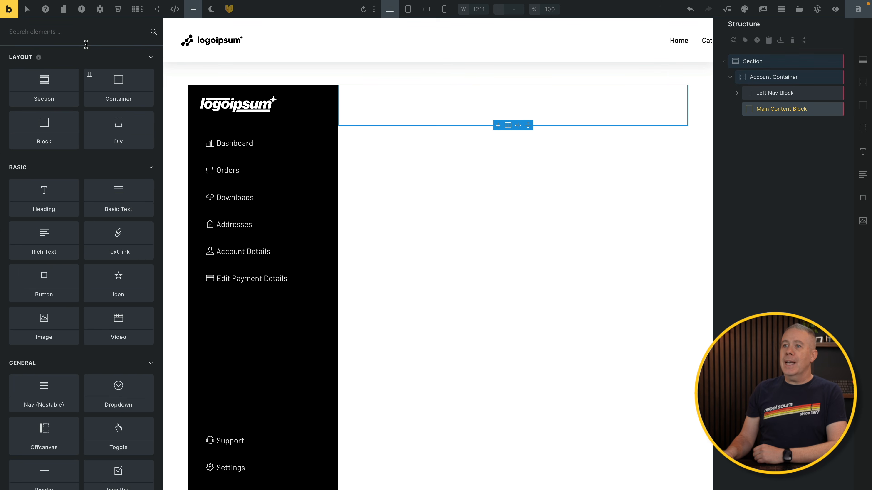
pyautogui.write('account')
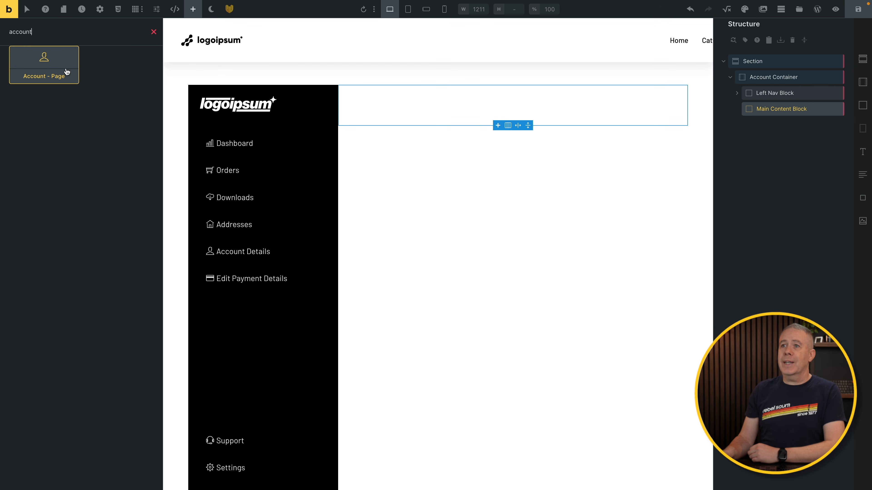
pyautogui.click(44, 61)
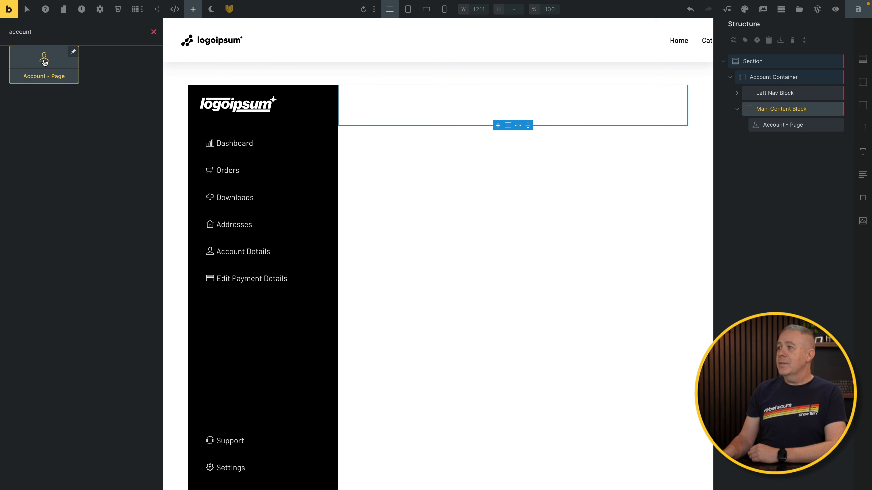
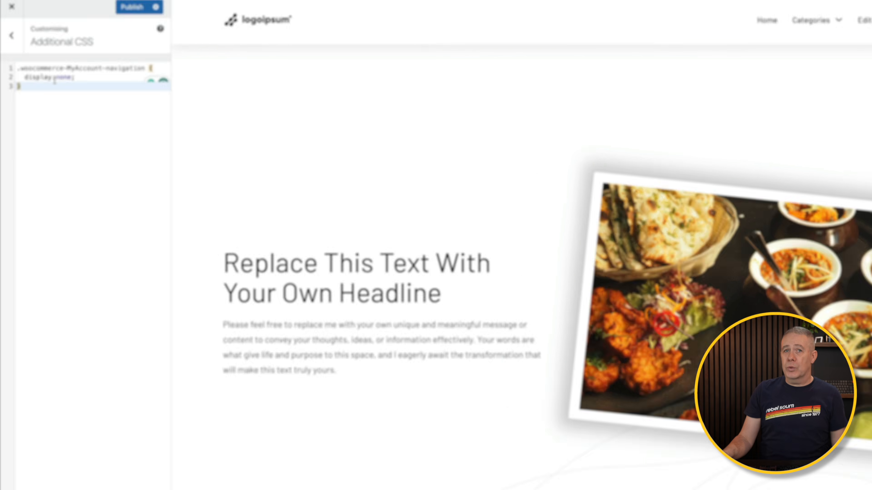
# - Publish the additional CSS that sets .woocommerce-MyAccount-navigation to display none, and reload the page builder
pyautogui.click(119, 12)
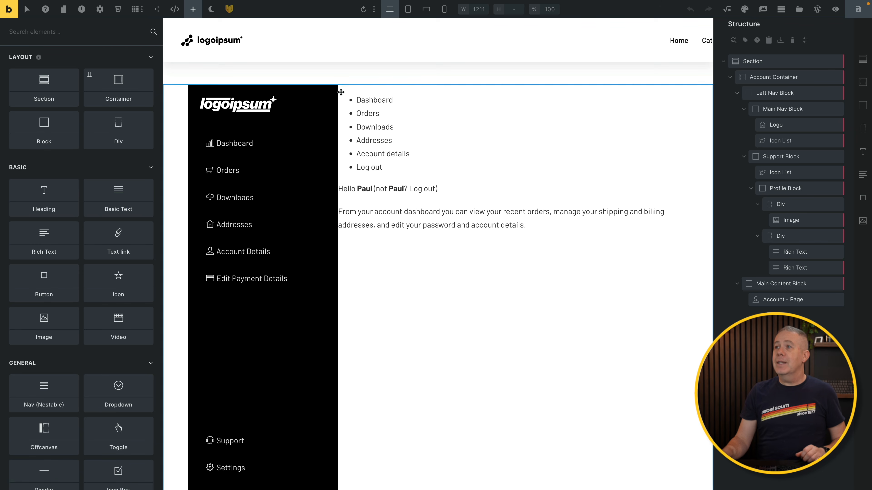
pyautogui.rightClick(370, 79)
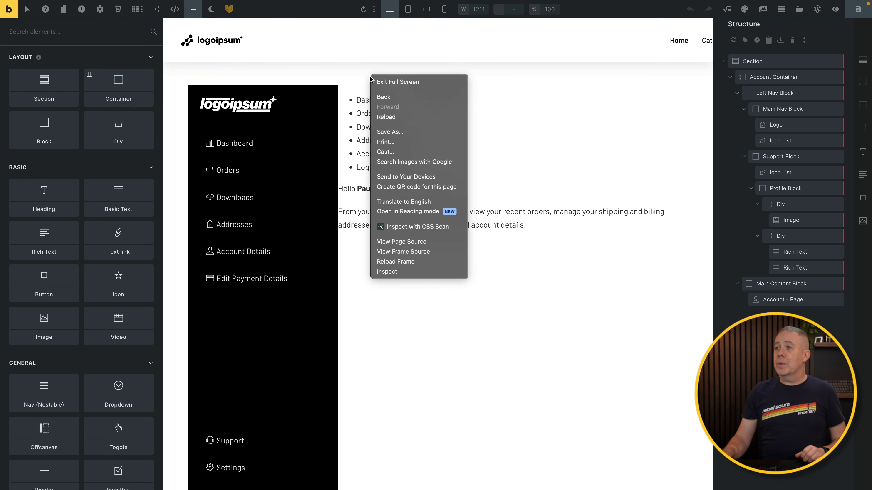
pyautogui.click(392, 117)
pyautogui.click(457, 176)
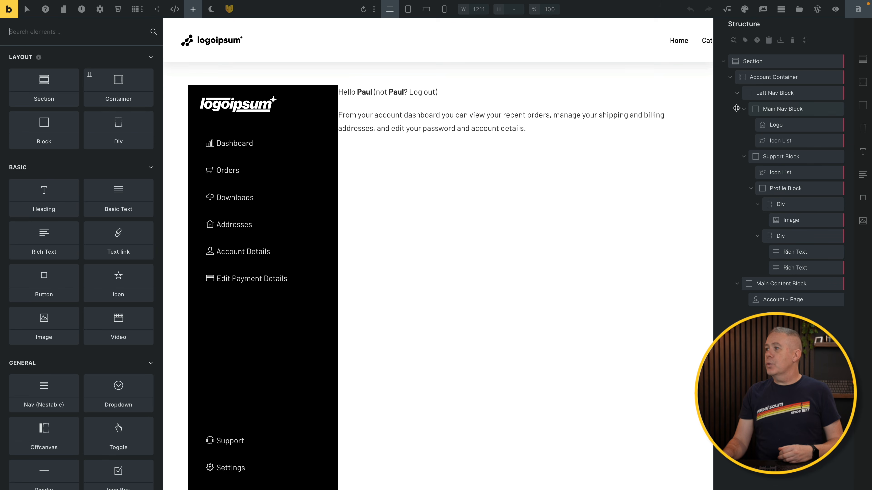
# - Set the padding of the Main Content Block to var(--space-l) on all four sides
pyautogui.click(745, 110)
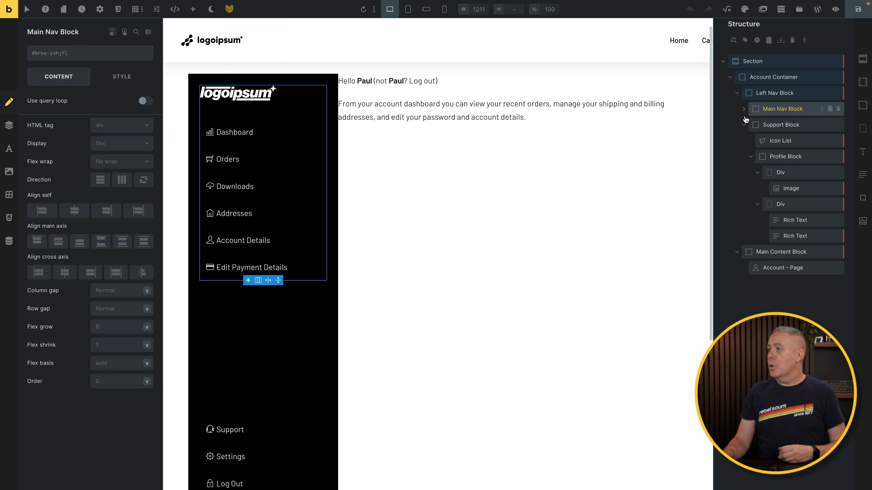
pyautogui.click(737, 93)
pyautogui.click(776, 110)
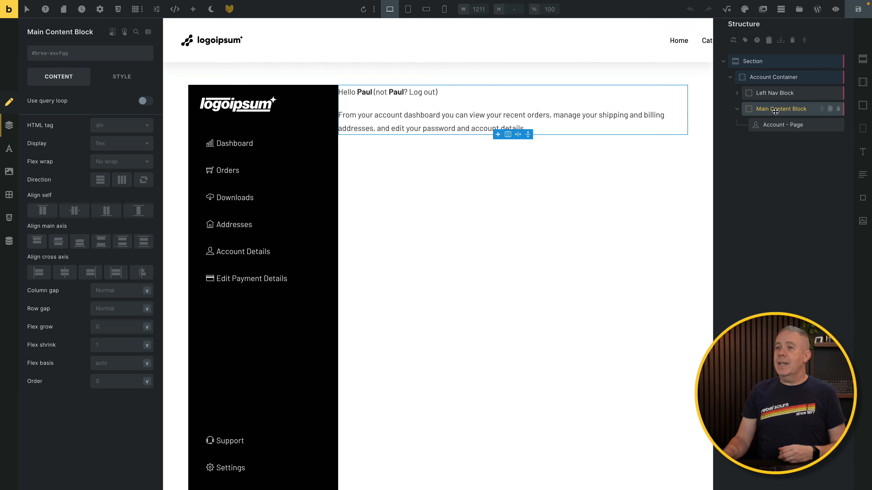
pyautogui.click(121, 77)
pyautogui.click(79, 109)
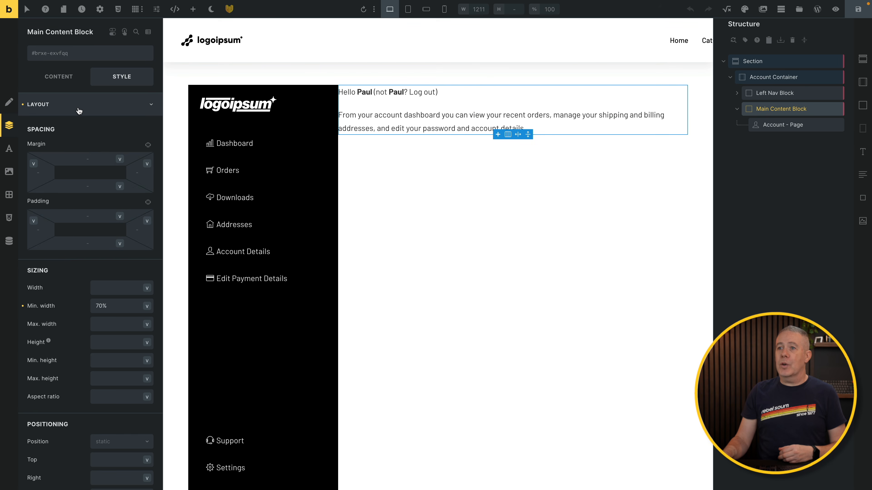
pyautogui.click(148, 202)
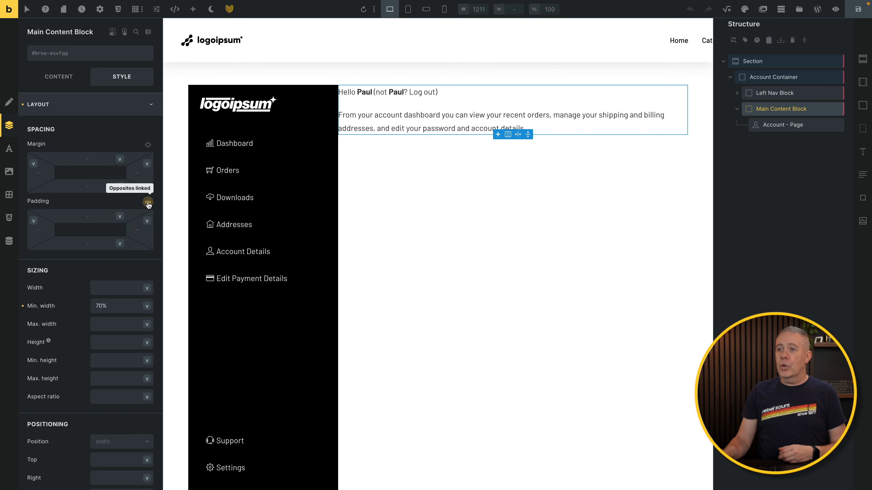
pyautogui.click(120, 216)
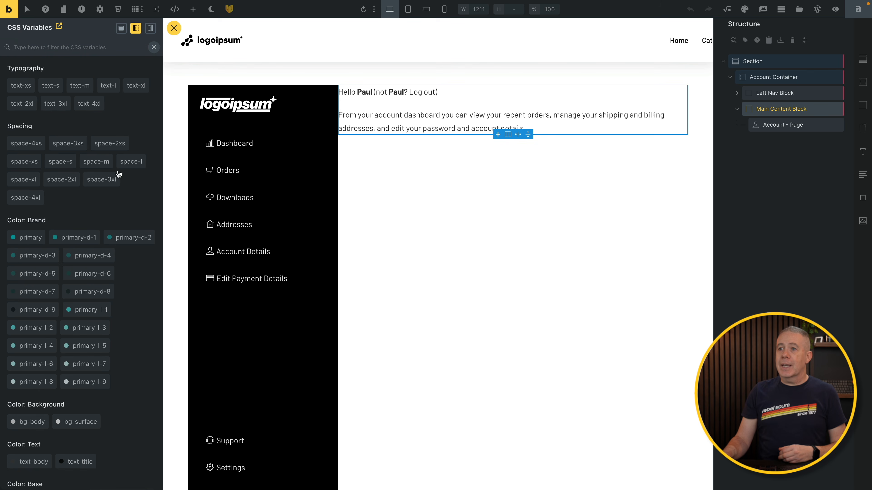
pyautogui.click(83, 146)
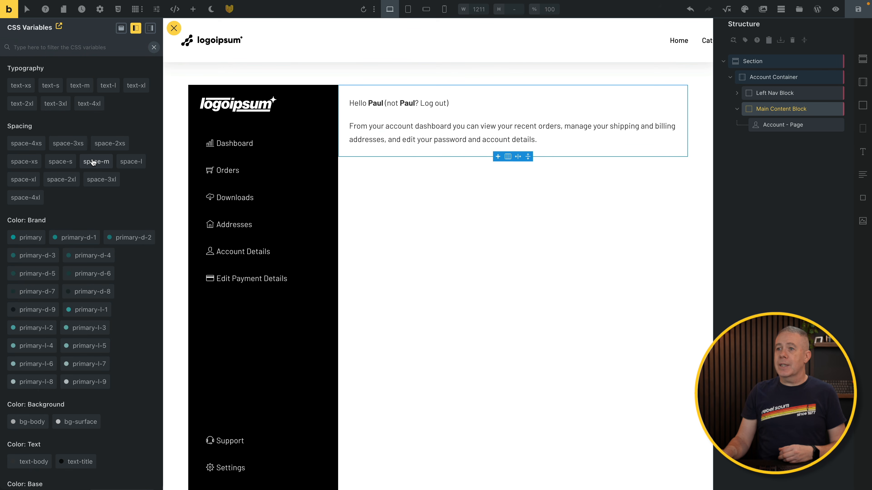
pyautogui.click(123, 163)
pyautogui.click(124, 164)
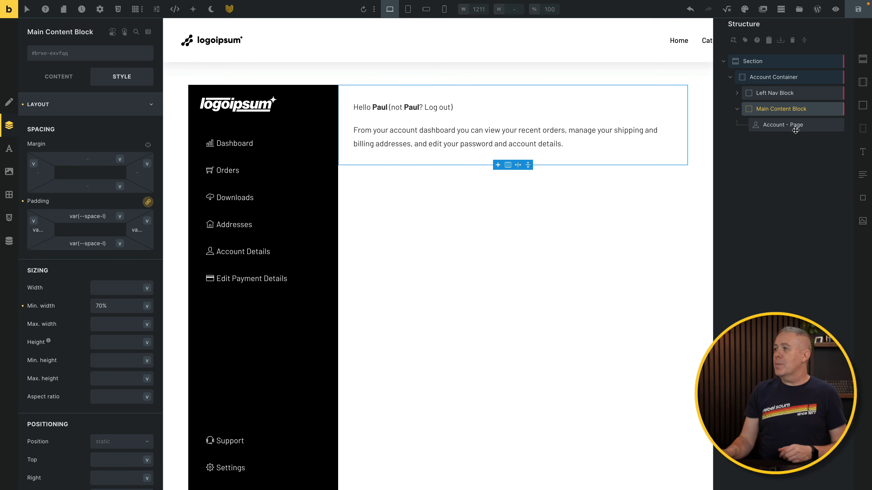
# - Add a Heading above the Account - Page element in the Main Content Block and set its HTML tag to h1
pyautogui.click(789, 125)
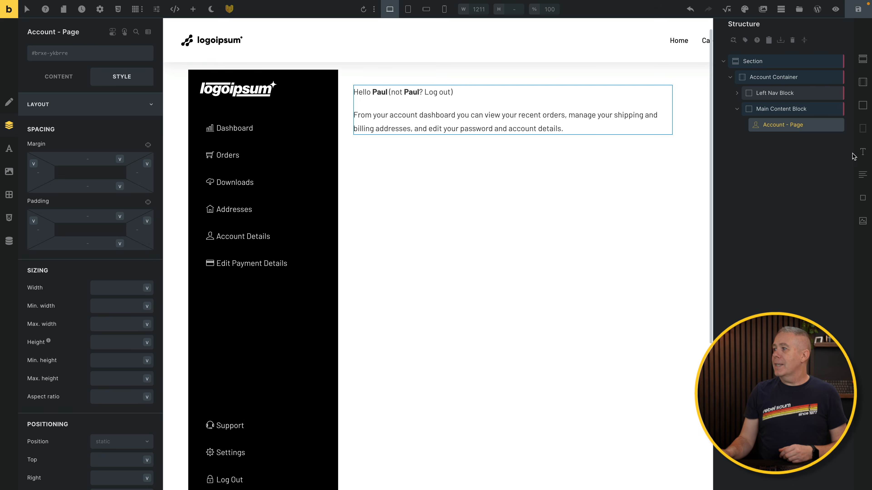
pyautogui.click(862, 152)
pyautogui.moveTo(781, 141); pyautogui.dragTo(784, 125)
pyautogui.click(58, 77)
pyautogui.click(116, 121)
pyautogui.click(116, 135)
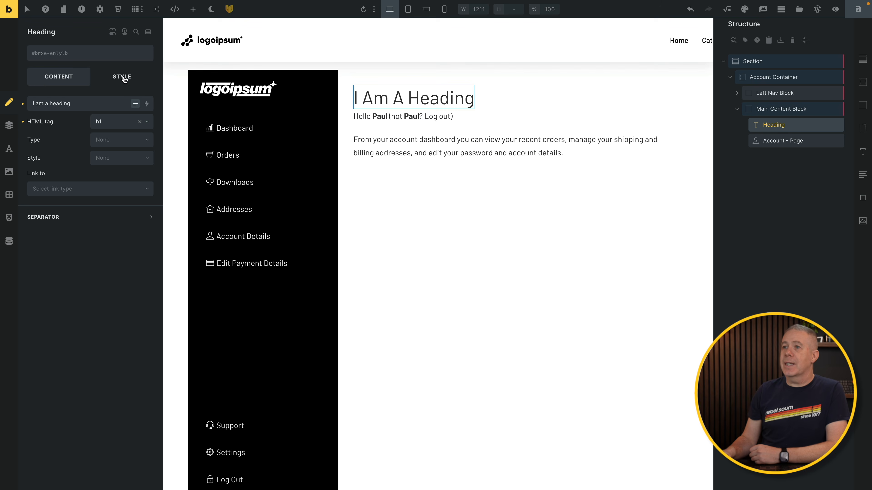
# - Set the Heading's font size to the text-xl variable
pyautogui.click(122, 77)
pyautogui.click(104, 103)
pyautogui.click(113, 132)
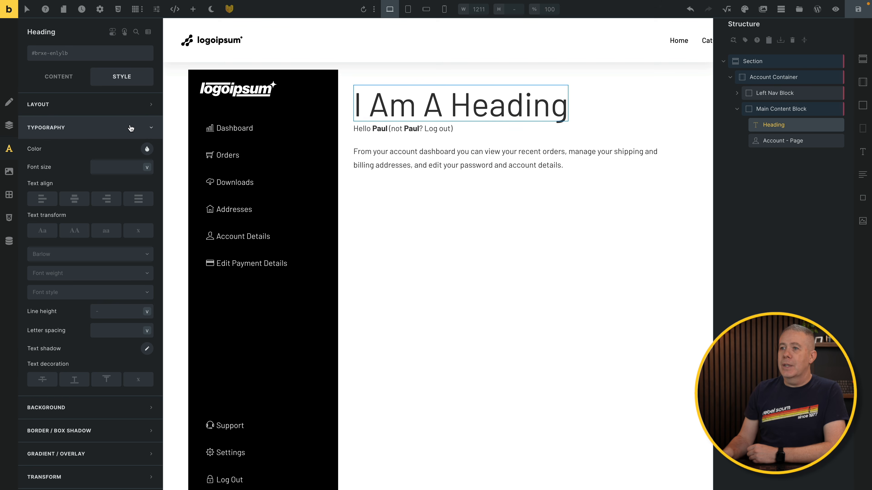
pyautogui.click(147, 167)
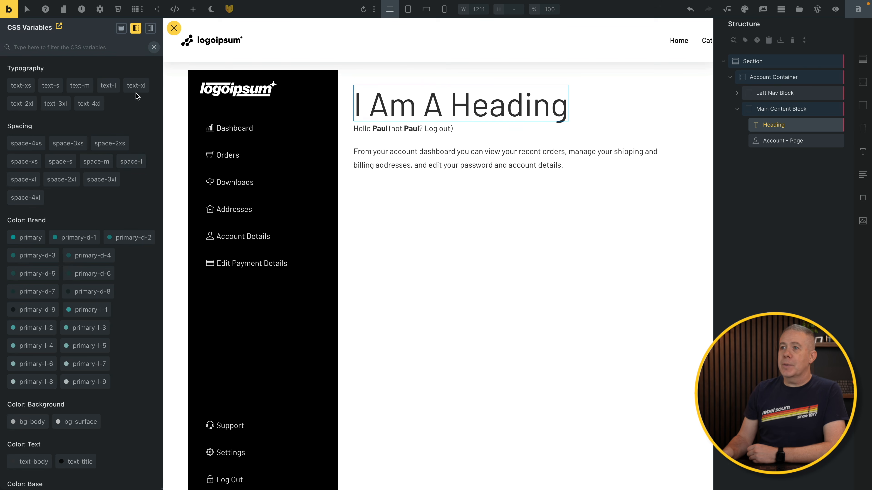
pyautogui.click(136, 86)
pyautogui.click(117, 128)
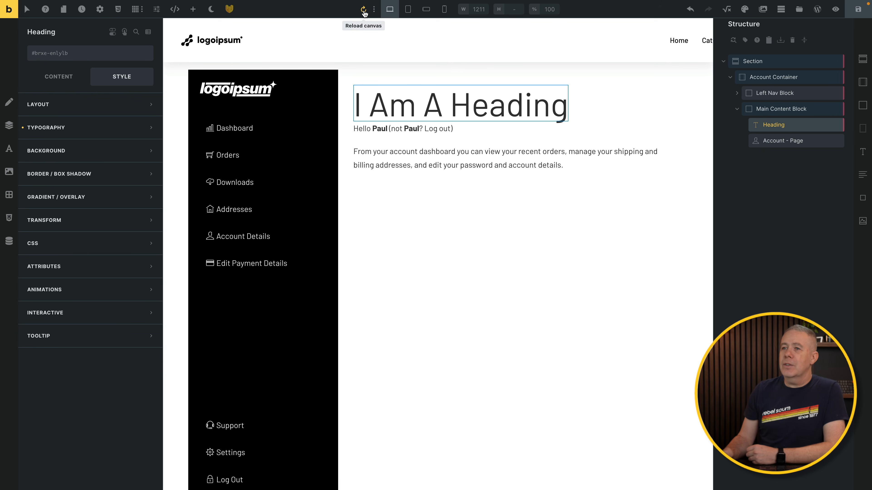
# - Replace the Heading's text with "My Account Dashboard"
pyautogui.click(70, 80)
pyautogui.moveTo(124, 109); pyautogui.dragTo(31, 105)
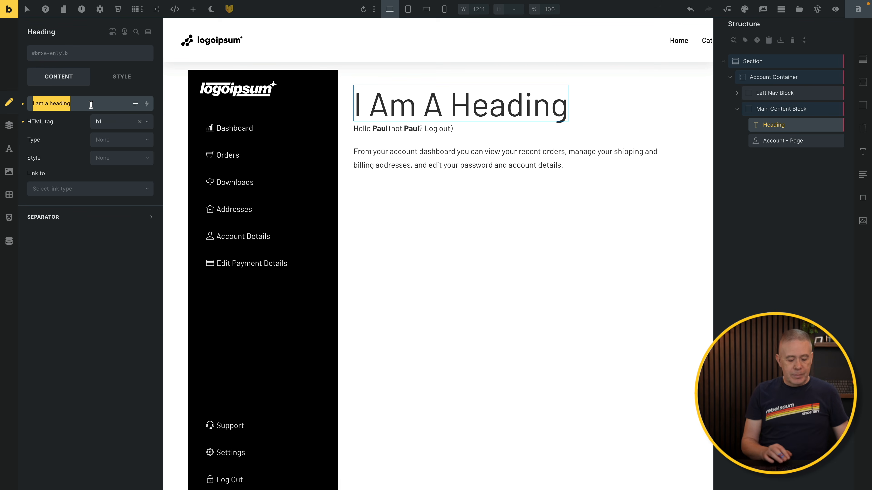
pyautogui.write('My Account Dashboard')
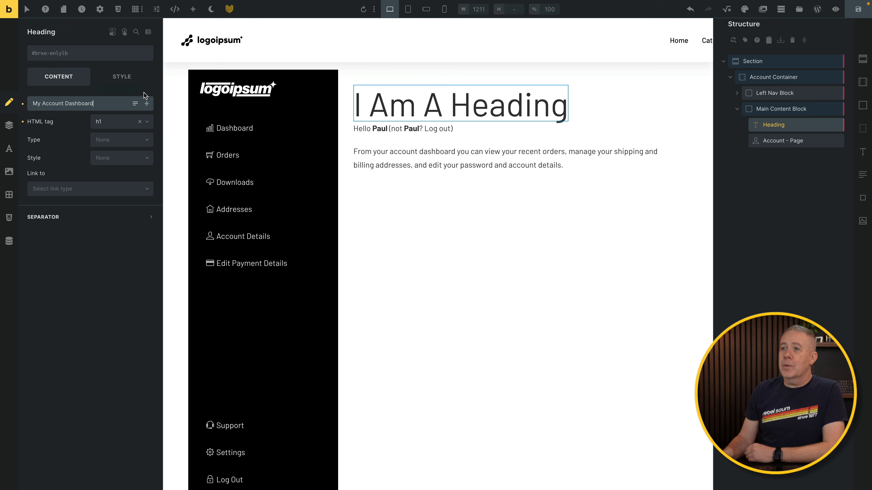
# - Set the Heading's bottom padding to var(--space-m), then save the page and reload the canvas
pyautogui.click(117, 80)
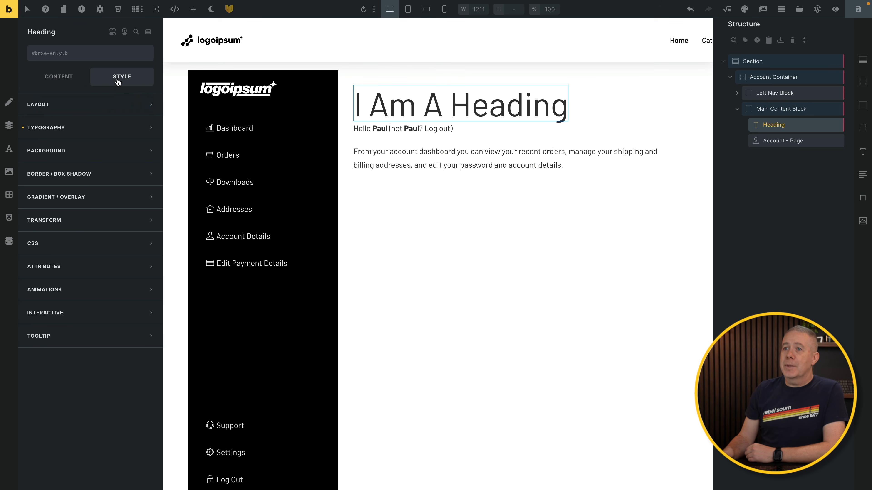
pyautogui.click(100, 108)
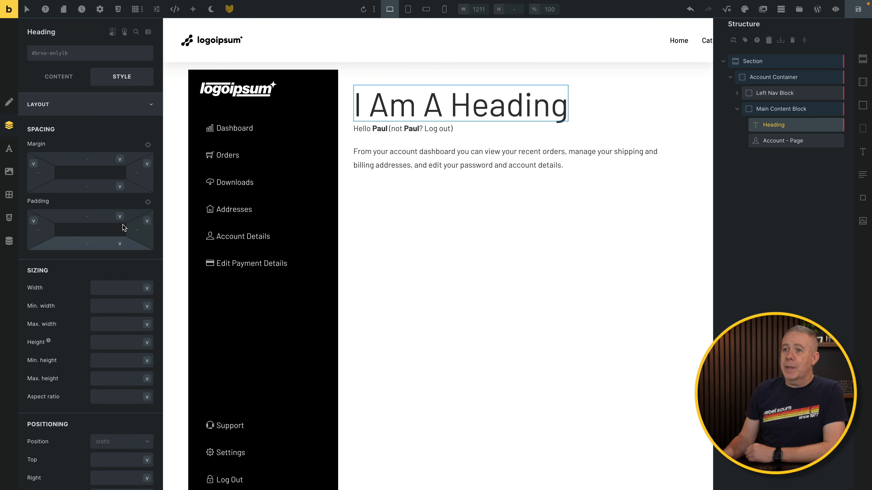
pyautogui.click(119, 244)
pyautogui.click(106, 160)
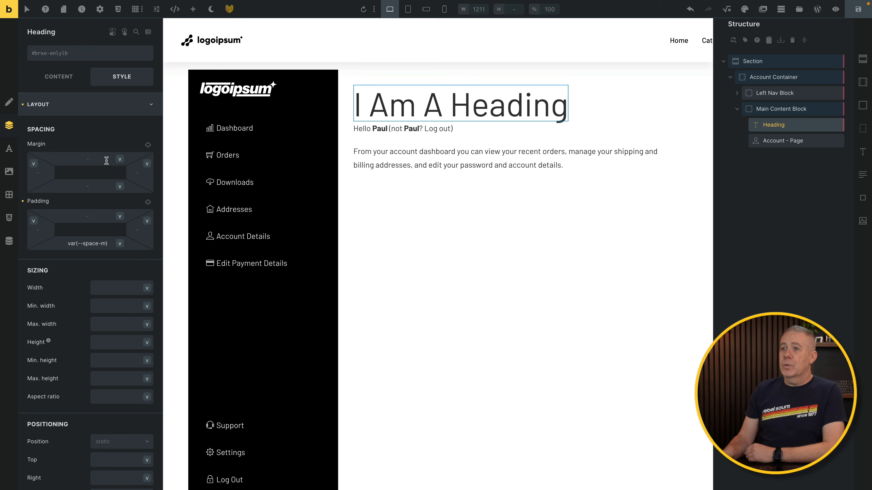
pyautogui.click(858, 9)
pyautogui.click(363, 11)
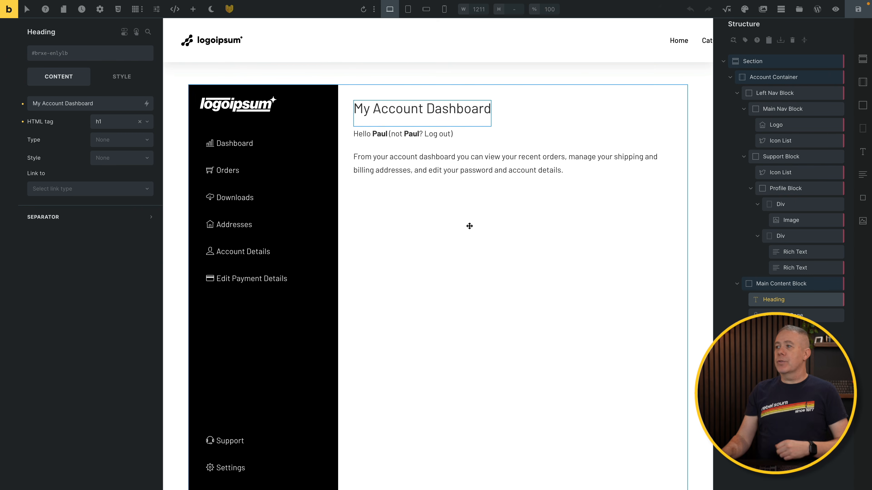
pyautogui.click(859, 11)
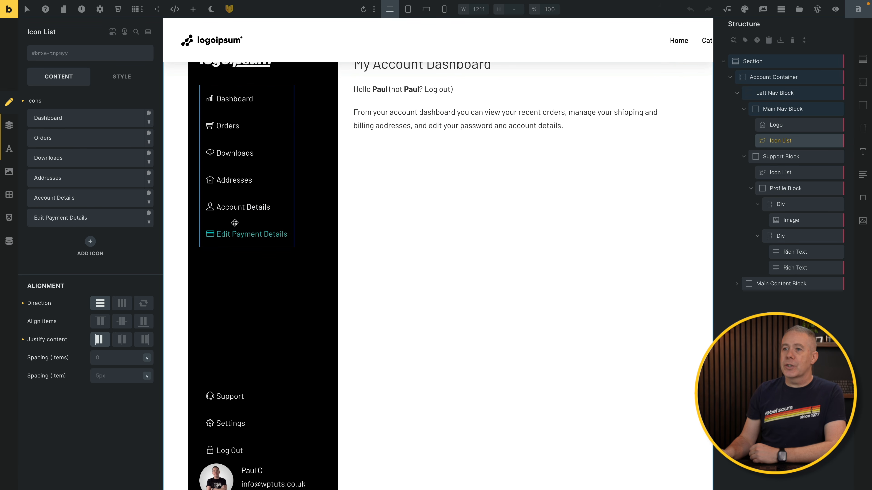
# - Link the Orders item in the Main Nav Block's icon list to the external URL /my-account/orders/ and preview the page
pyautogui.click(89, 138)
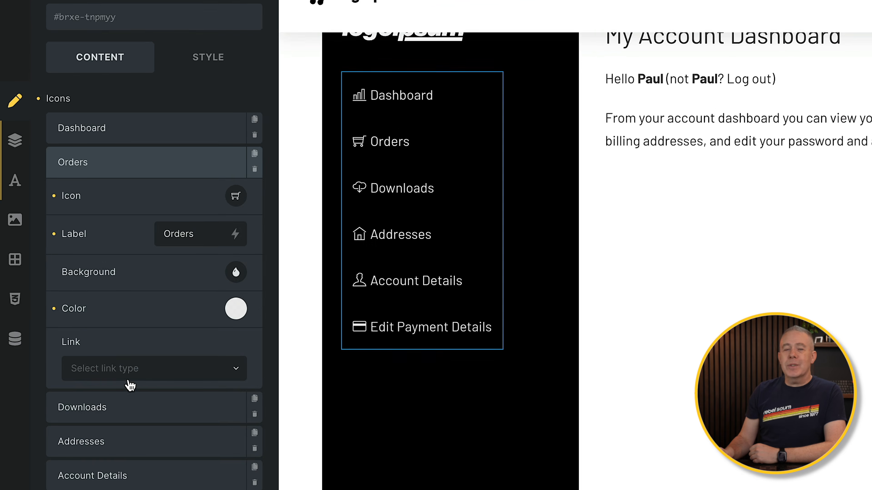
pyautogui.click(128, 371)
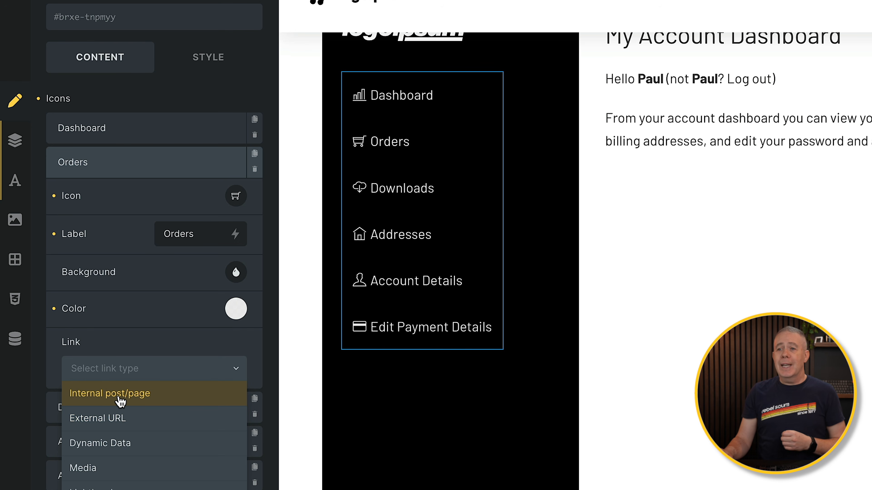
pyautogui.click(114, 417)
pyautogui.click(113, 426)
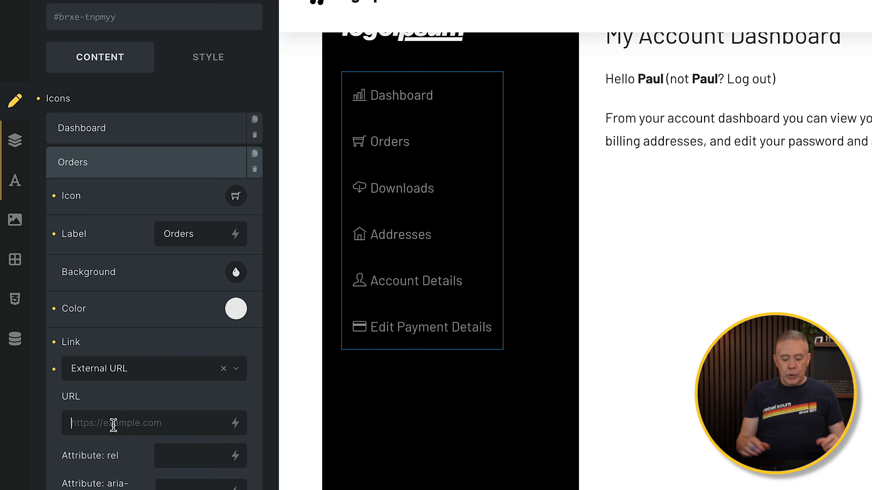
pyautogui.write('/m')
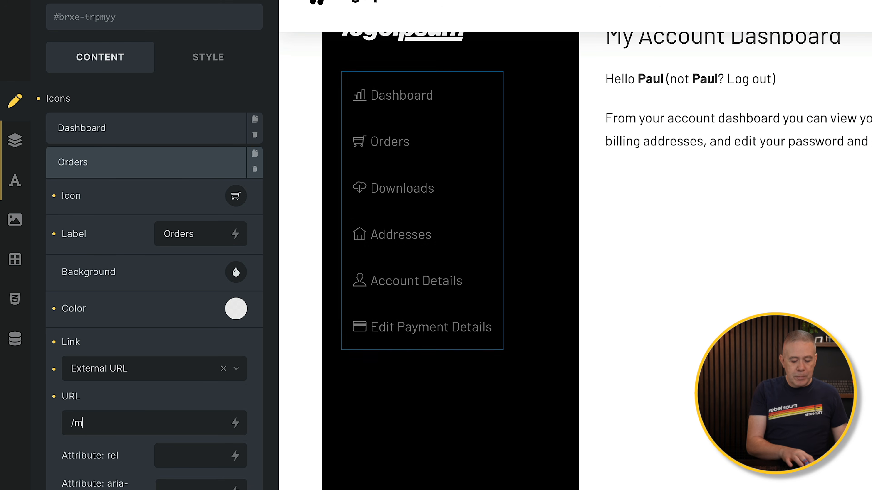
pyautogui.write('y-acc')
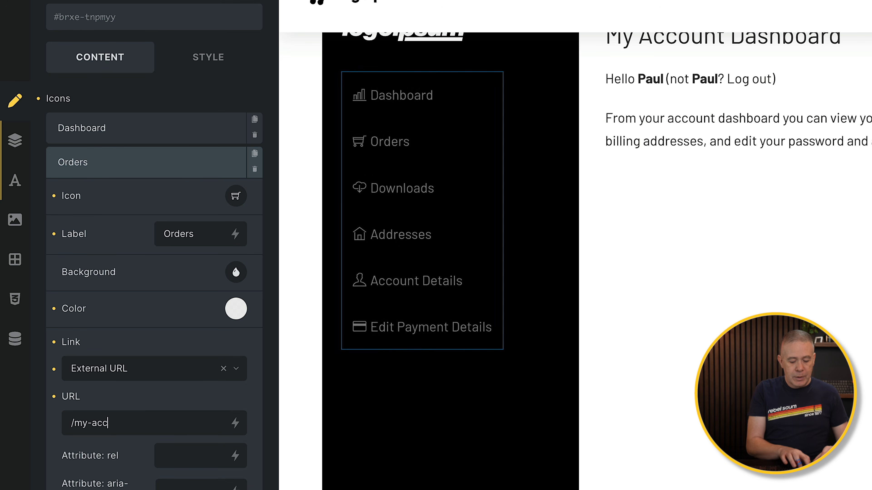
pyautogui.write('ount/')
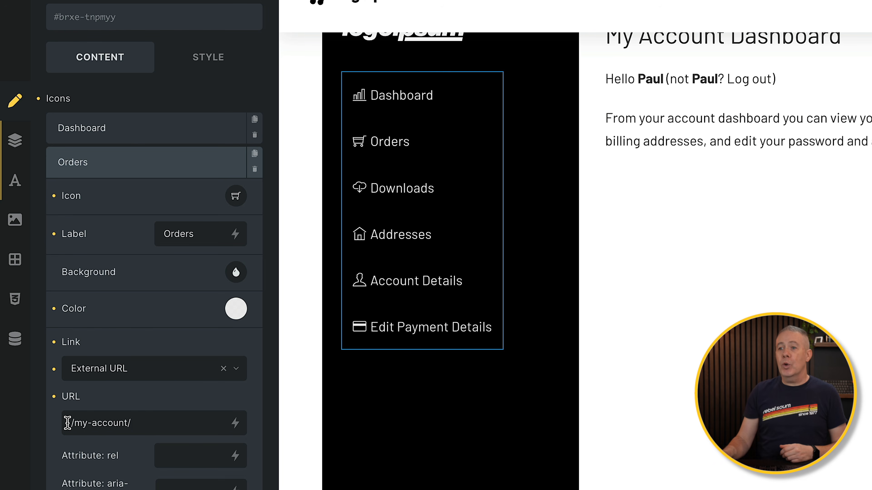
pyautogui.write('orders/')
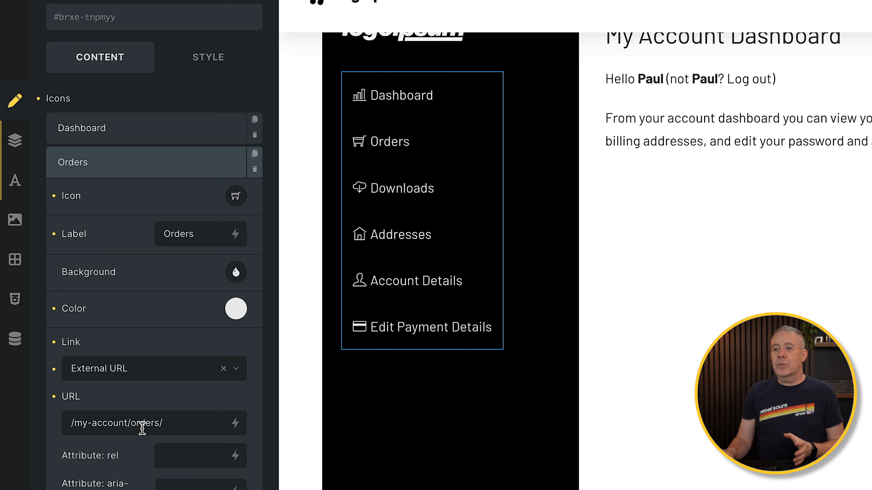
pyautogui.moveTo(130, 422); pyautogui.dragTo(68, 419)
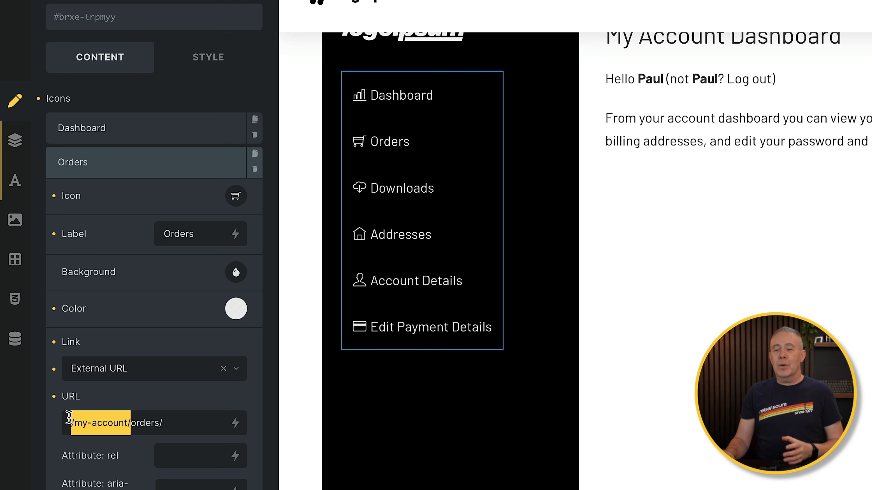
pyautogui.click(151, 423)
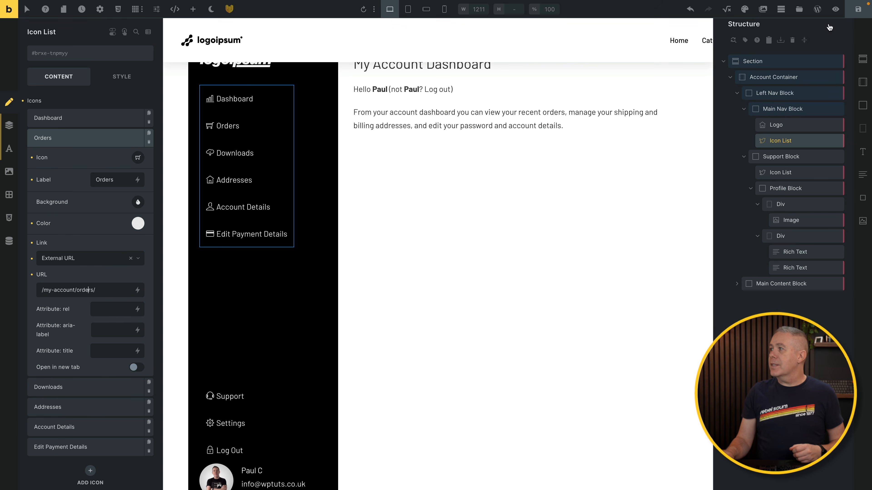
pyautogui.click(834, 9)
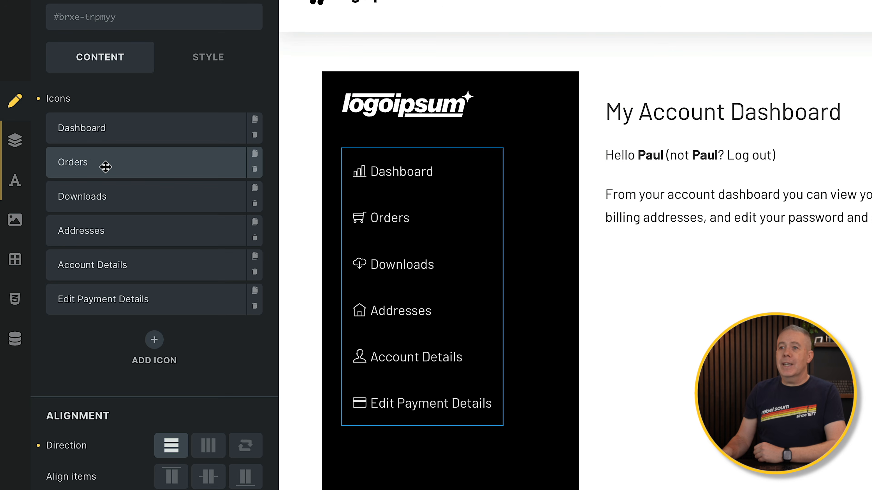
# - Link the Downloads item in the Main Nav Block's icon list to the external URL /my-account/downloads/
pyautogui.click(111, 195)
pyautogui.click(114, 403)
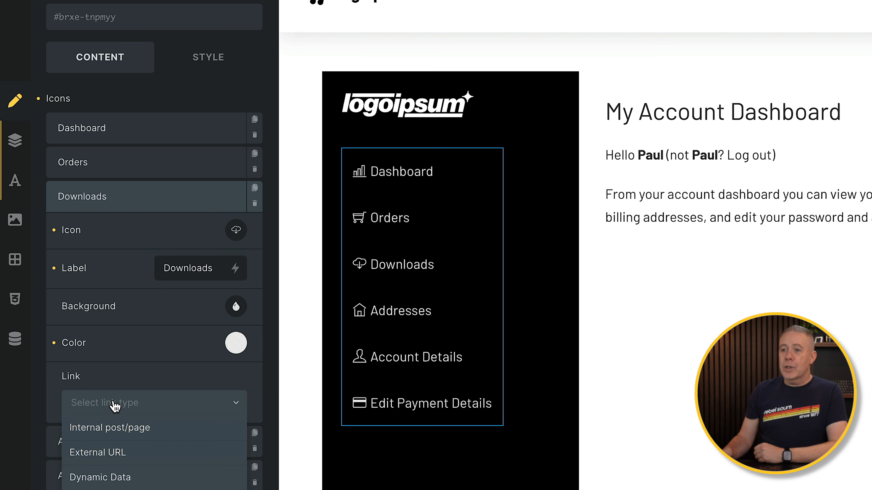
pyautogui.click(110, 451)
pyautogui.click(88, 458)
pyautogui.write('/my')
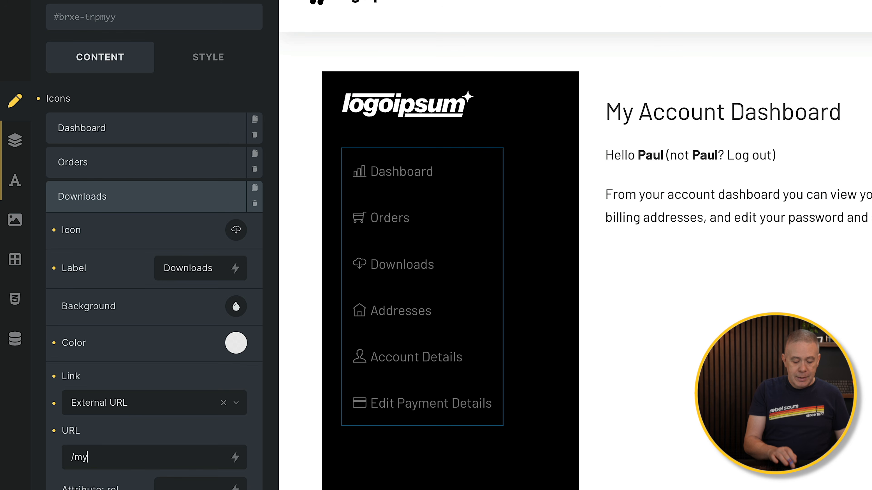
pyautogui.write('-adcount/')
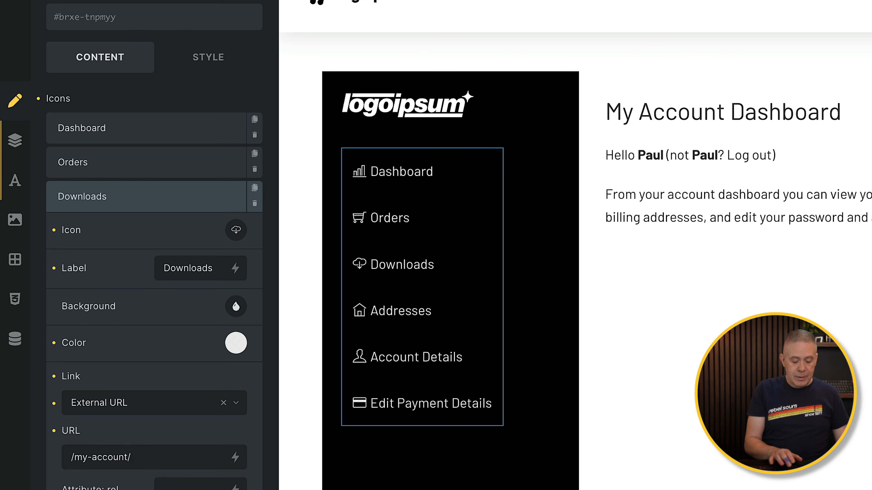
pyautogui.write('downloads/')
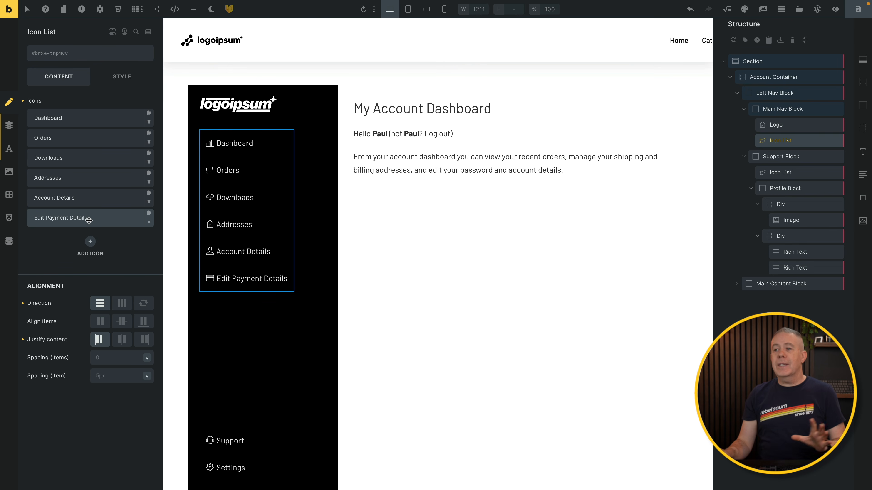
# - Link the Log Out item in the Support Block's icon list to the external URL /my-account/customer-logout/
pyautogui.scroll(-5, 227, 350)
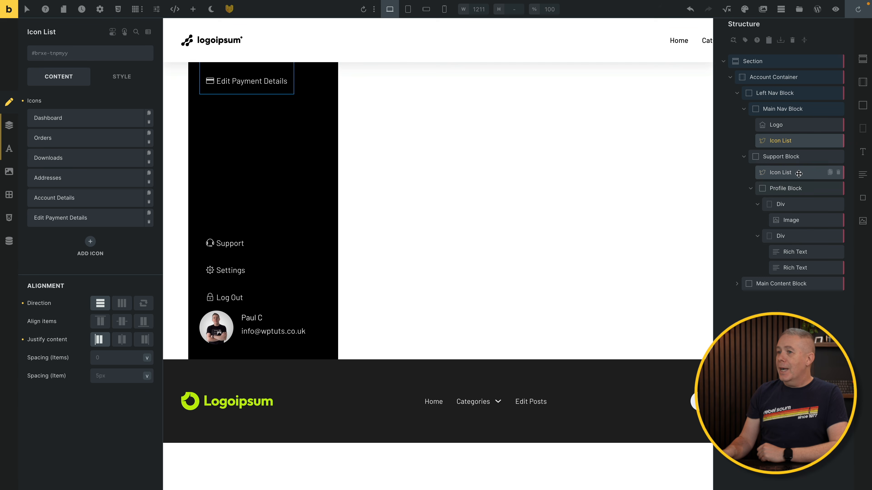
pyautogui.click(786, 172)
pyautogui.click(95, 117)
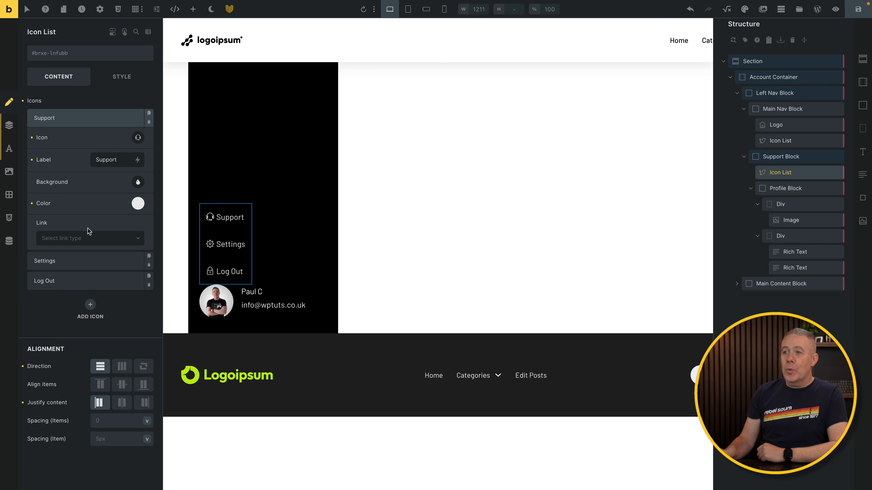
pyautogui.click(76, 120)
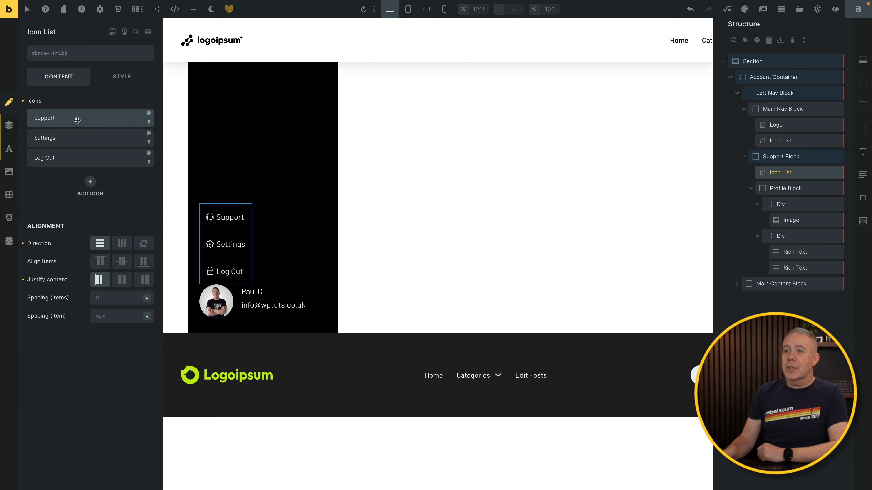
pyautogui.click(75, 158)
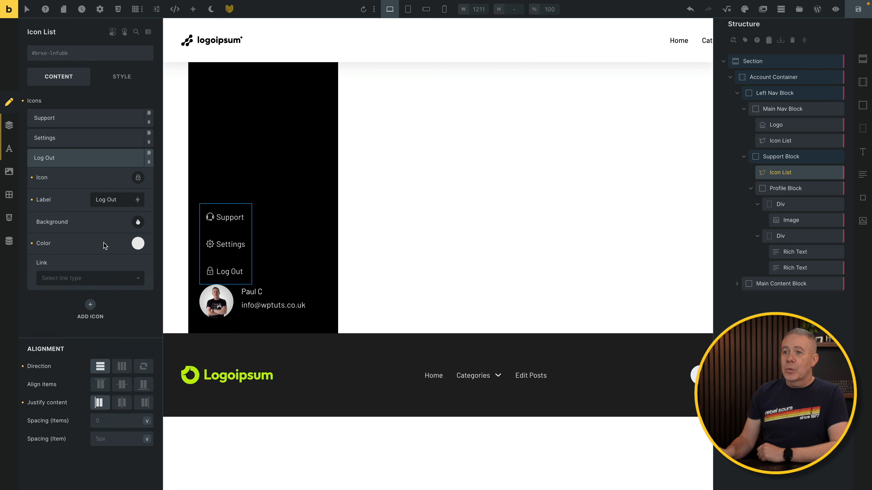
pyautogui.click(82, 279)
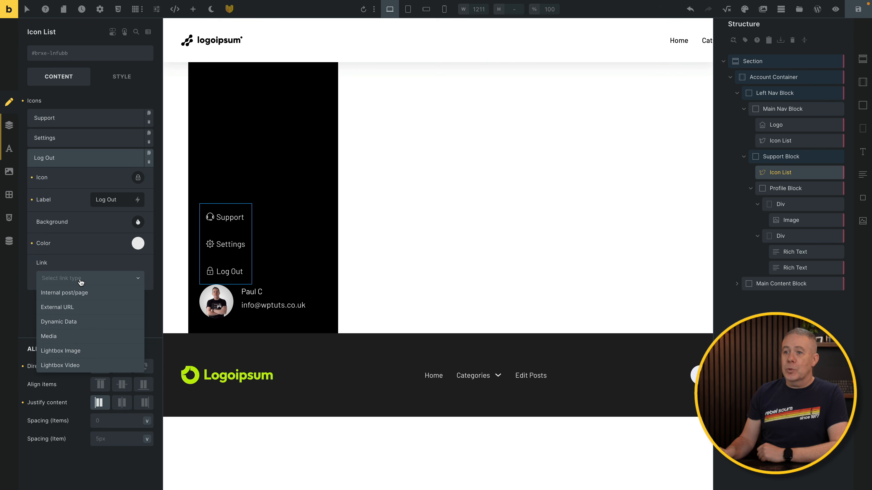
pyautogui.click(71, 306)
pyautogui.click(71, 310)
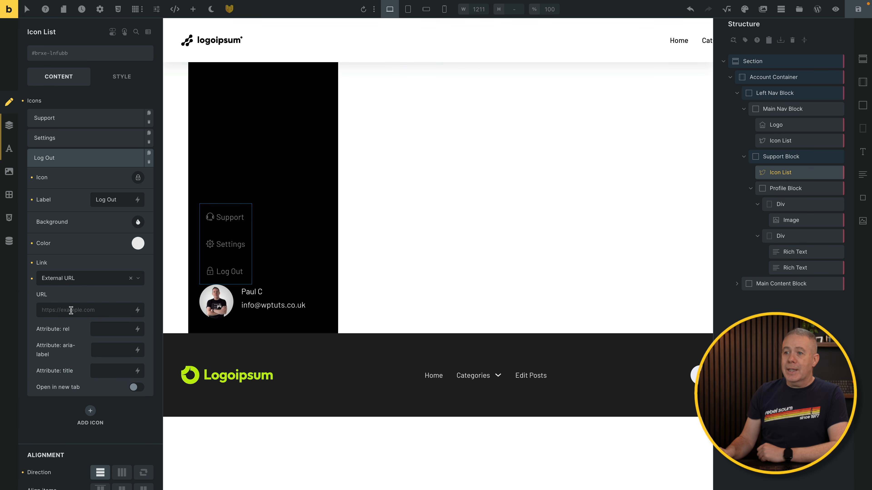
pyautogui.write('/my-account/customer-logout/')
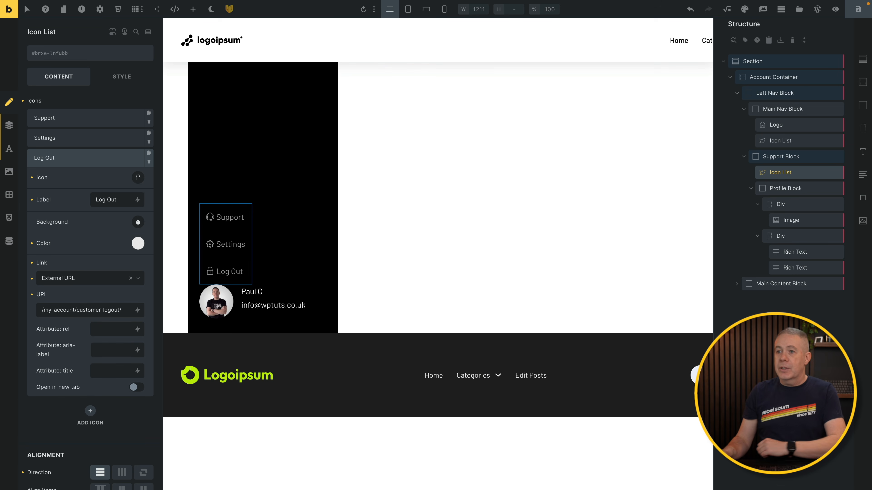
pyautogui.click(80, 161)
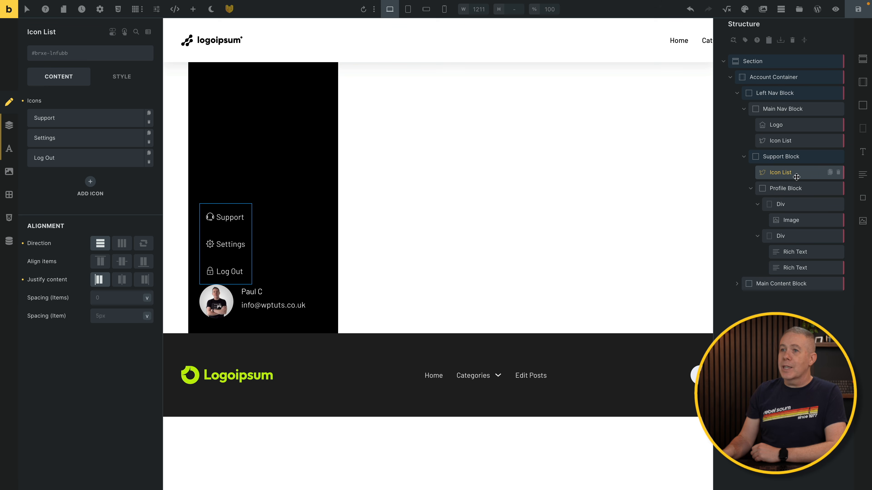
pyautogui.click(122, 77)
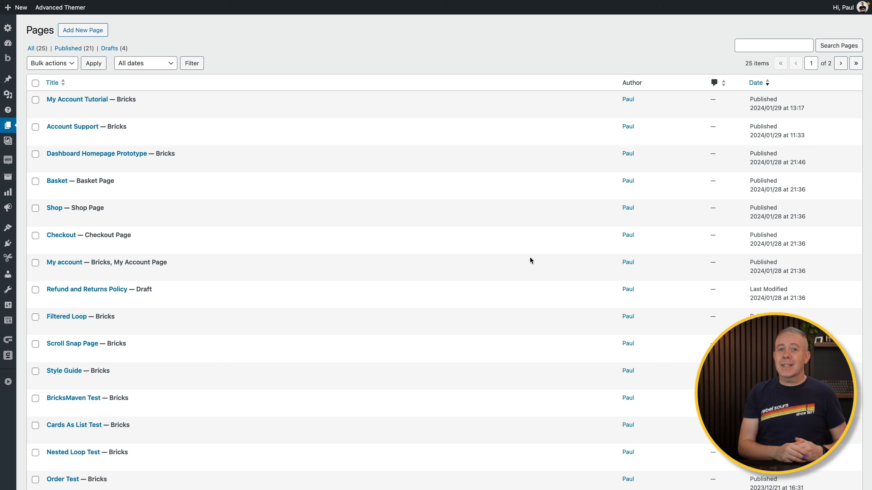
# - In the WordPress Pages list, change the existing My account page's slug to my-account-5 and update it
pyautogui.moveTo(489, 259)
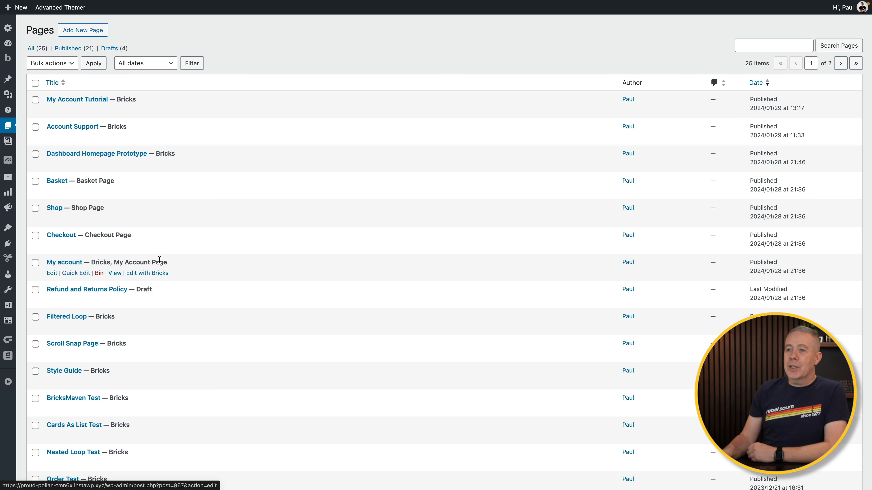
pyautogui.click(69, 273)
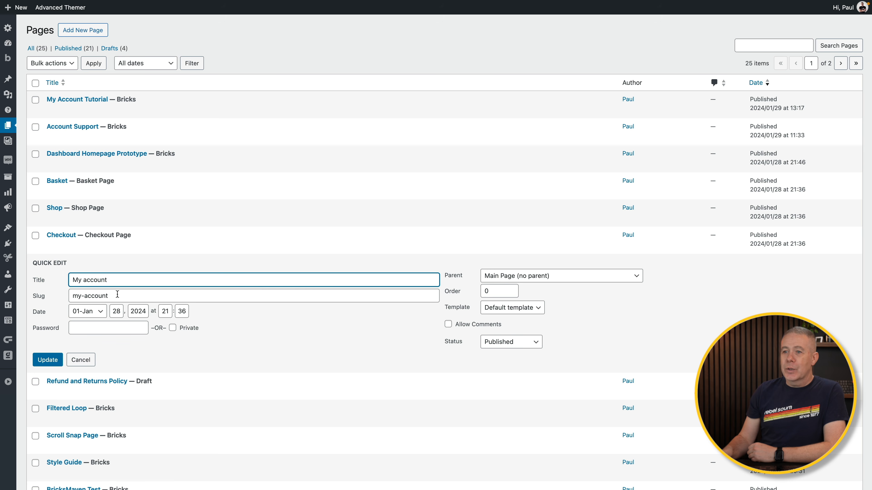
pyautogui.moveTo(115, 296); pyautogui.dragTo(74, 296)
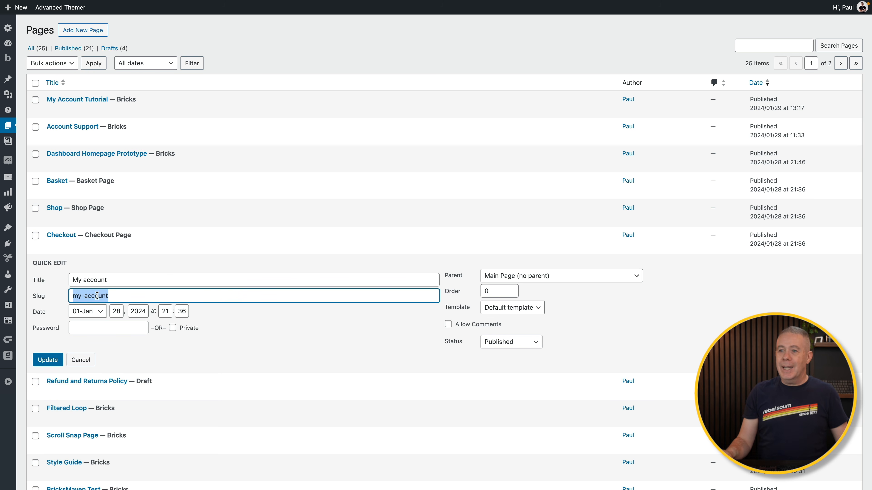
pyautogui.click(120, 294)
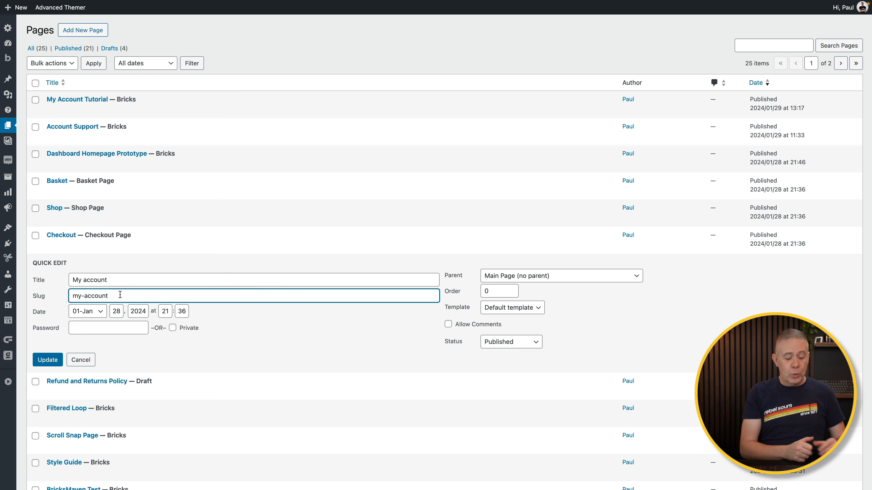
pyautogui.write('-5')
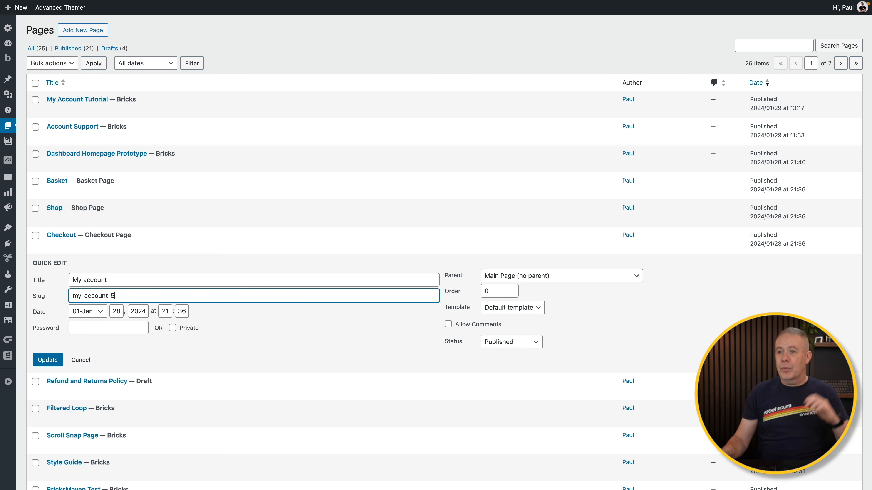
pyautogui.click(46, 365)
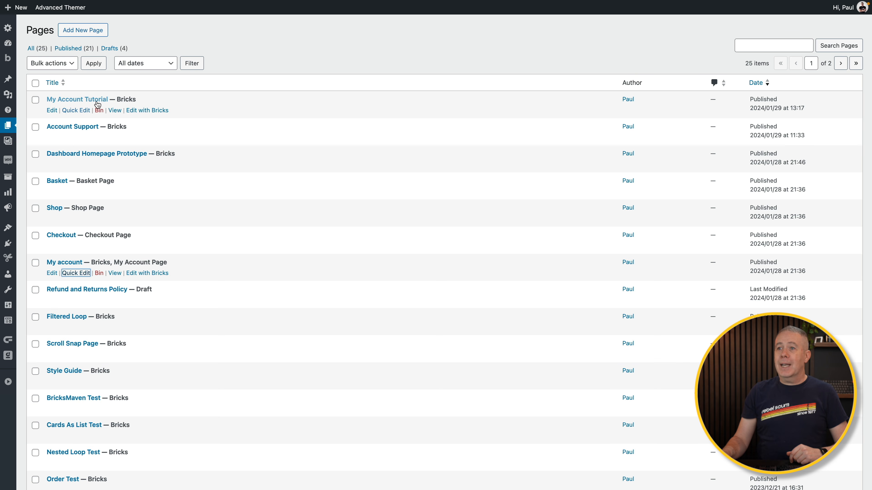
# - Set the My Account Tutorial page's slug to my-account, update it, and reopen its quick edit to check the slug
pyautogui.click(71, 110)
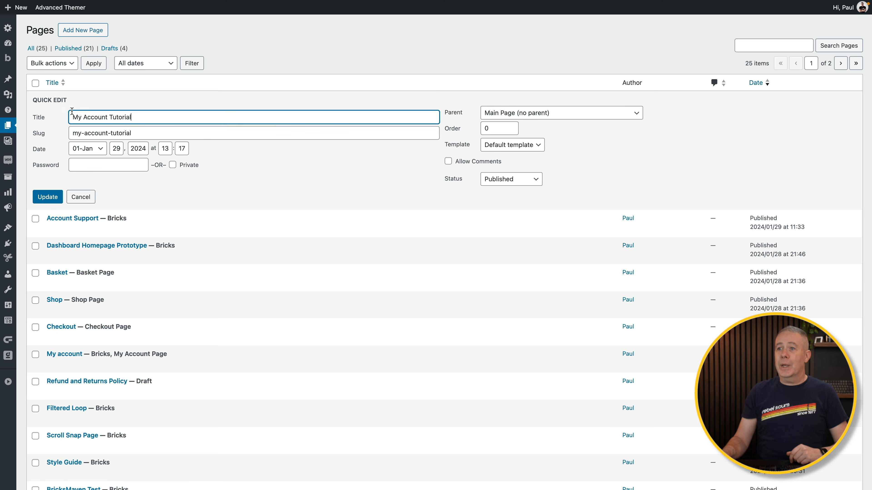
pyautogui.moveTo(136, 133); pyautogui.dragTo(108, 132)
pyautogui.press('BackSpace')
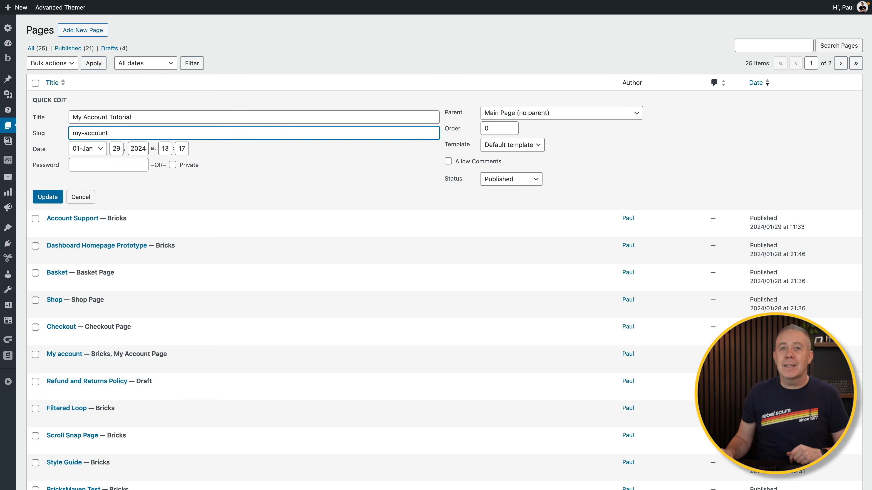
pyautogui.click(47, 197)
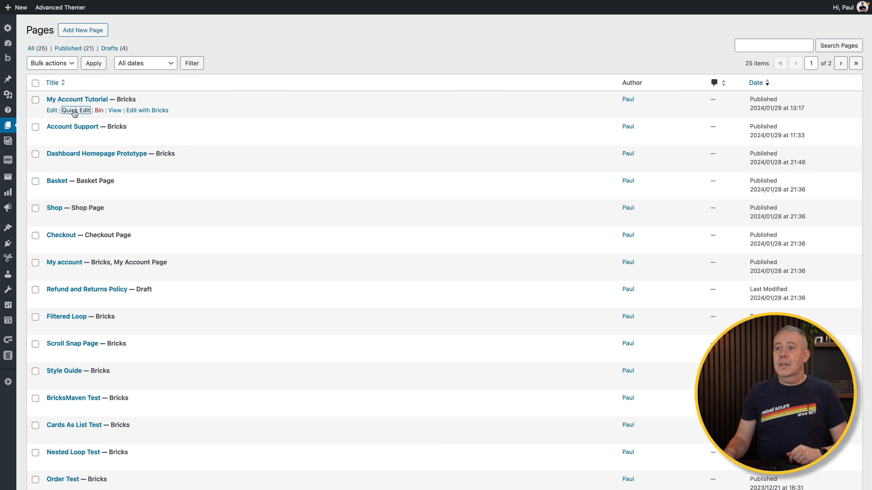
pyautogui.click(74, 110)
pyautogui.click(119, 130)
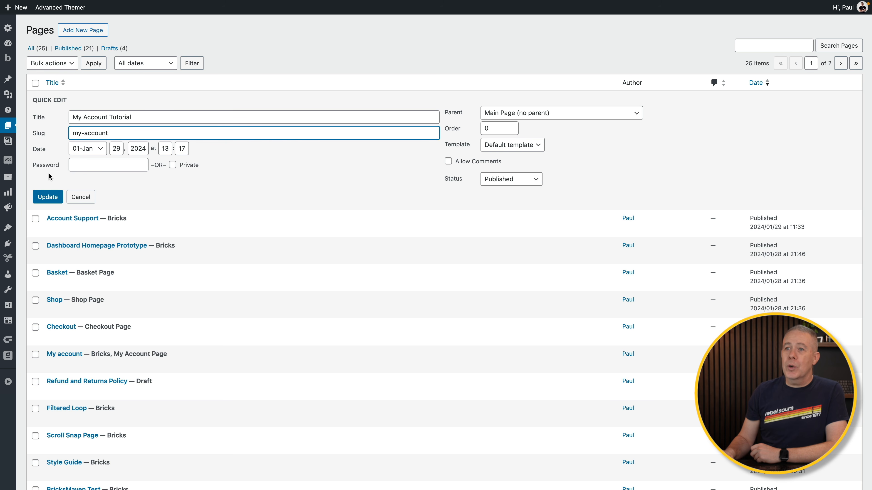
# - Open the My account page assignment in WooCommerce's advanced page setup settings
pyautogui.moveTo(14, 162)
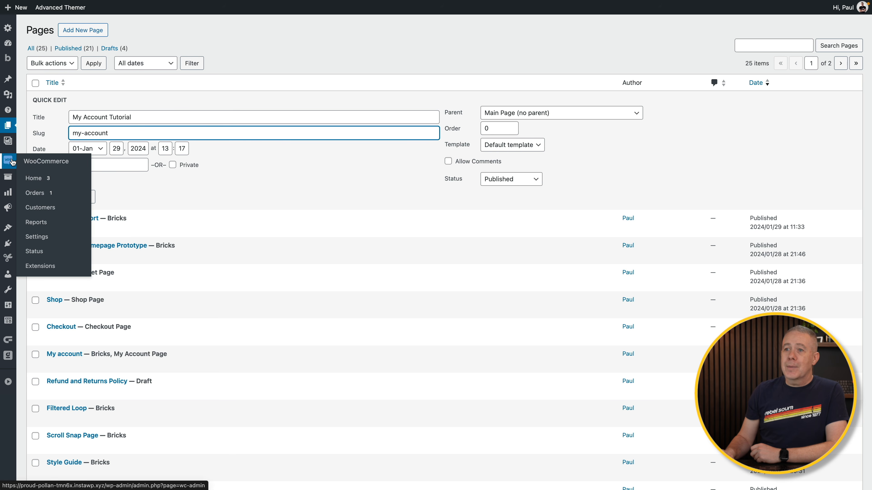
pyautogui.click(37, 237)
pyautogui.click(357, 70)
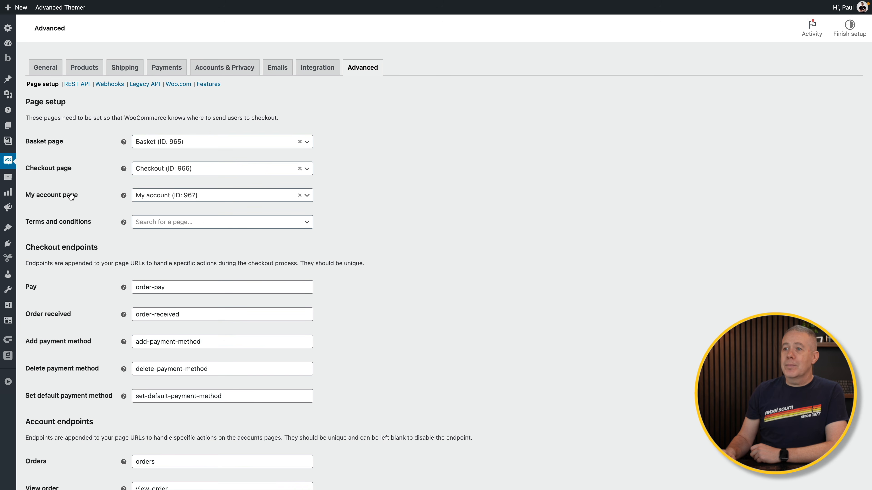
pyautogui.click(299, 196)
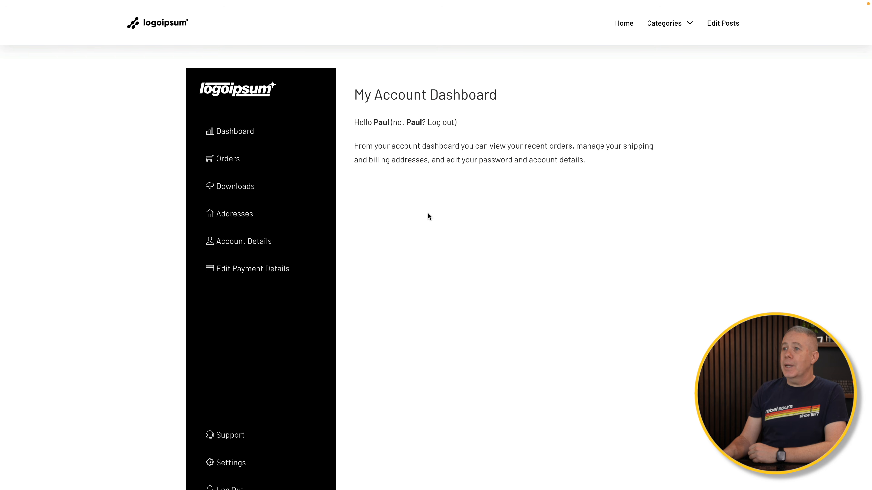
# - Test the live account page's Orders, order view, Downloads, Addresses and Log Out links
pyautogui.click(234, 159)
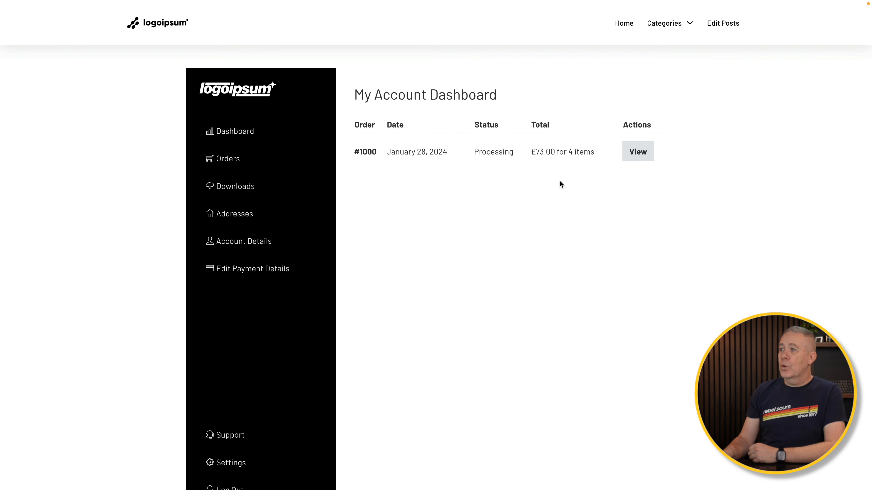
pyautogui.click(651, 156)
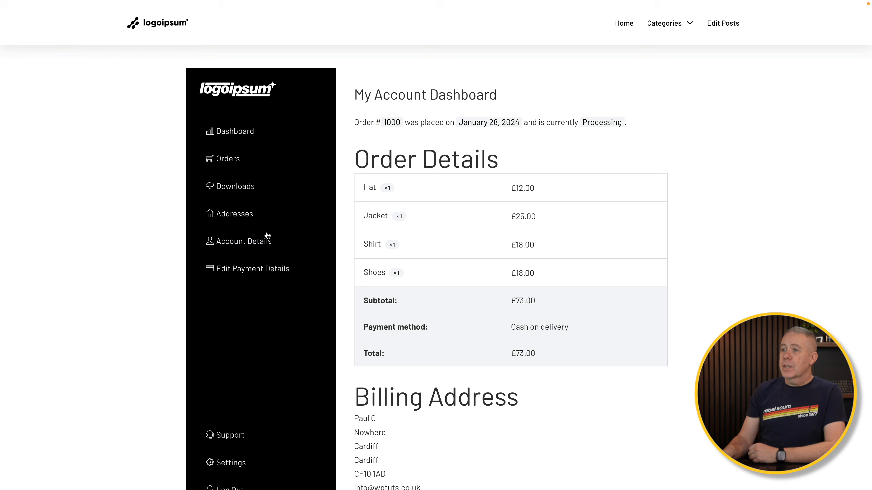
pyautogui.click(228, 192)
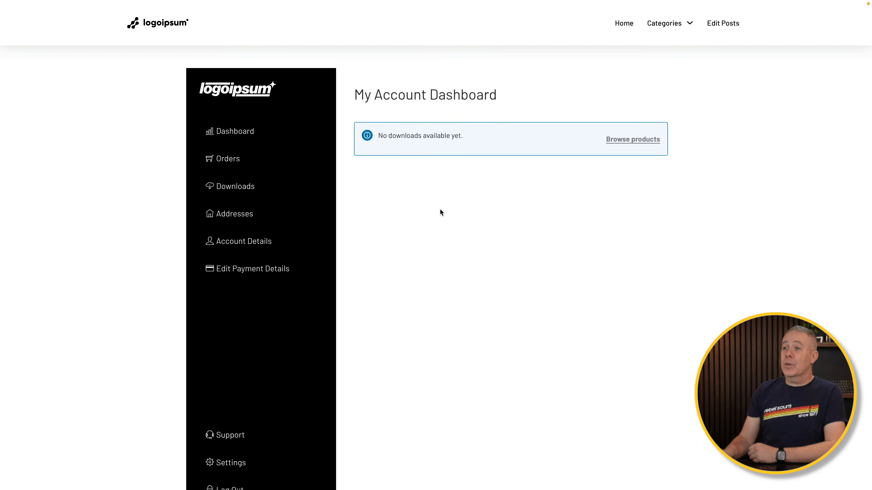
pyautogui.click(246, 213)
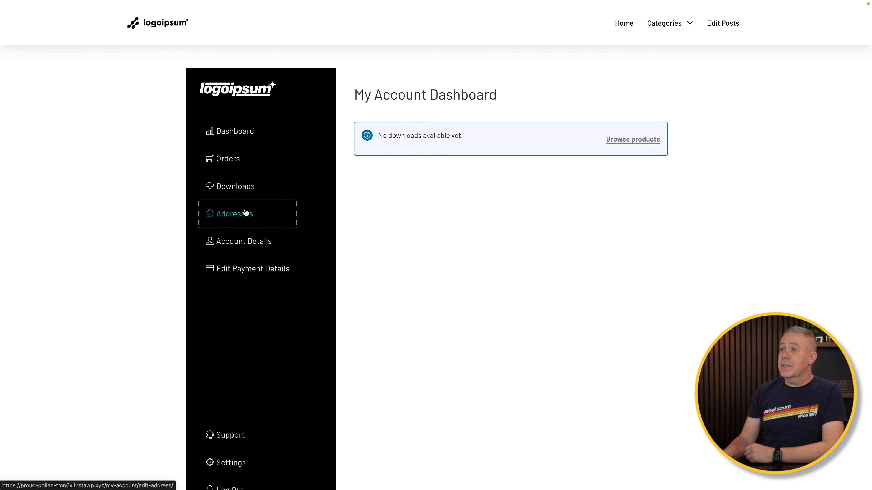
pyautogui.scroll(-2, 420, 283)
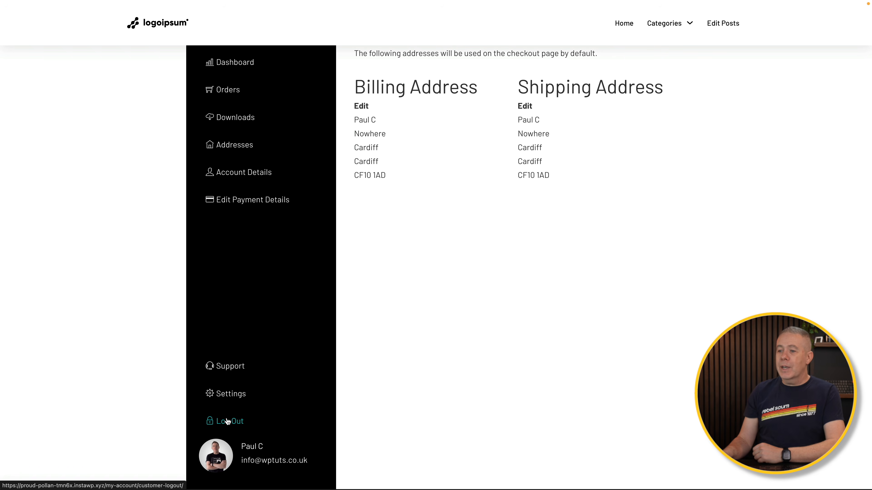
pyautogui.click(228, 422)
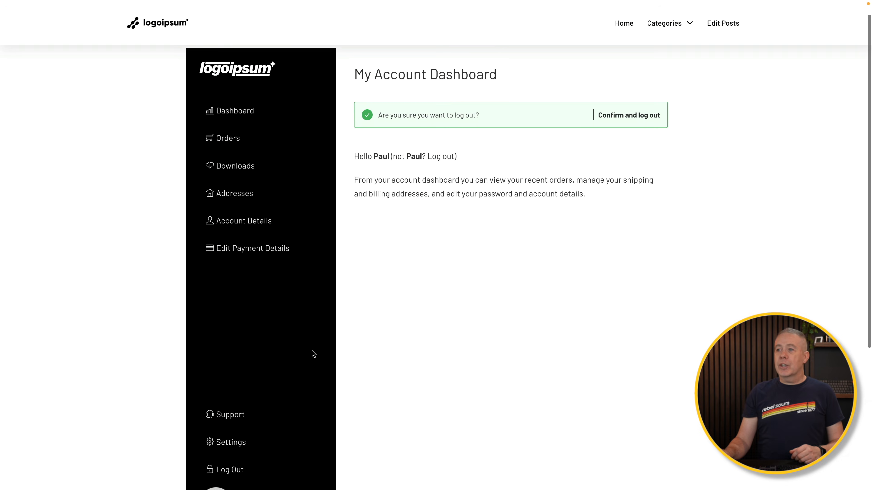
pyautogui.scroll(-2, 314, 355)
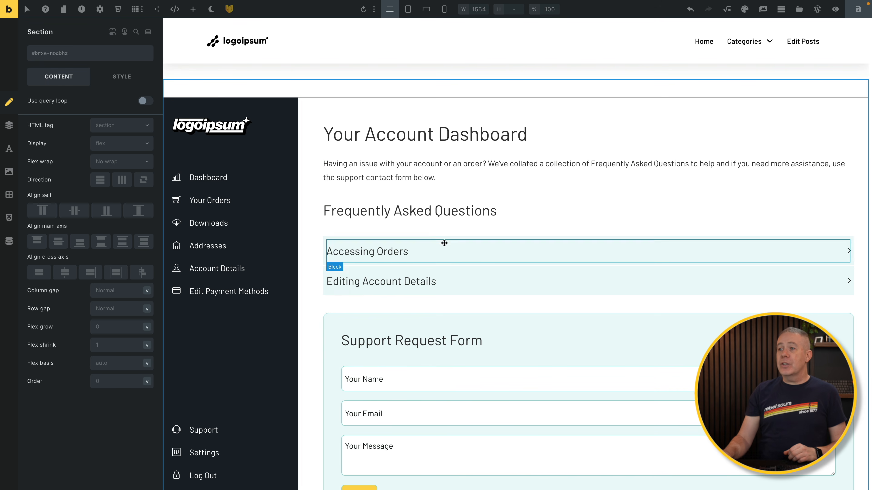
# - Inspect the Account Support page in Bricks, including its FAQ accordion and the Support item in the sidebar icon list
pyautogui.click(550, 241)
pyautogui.click(539, 255)
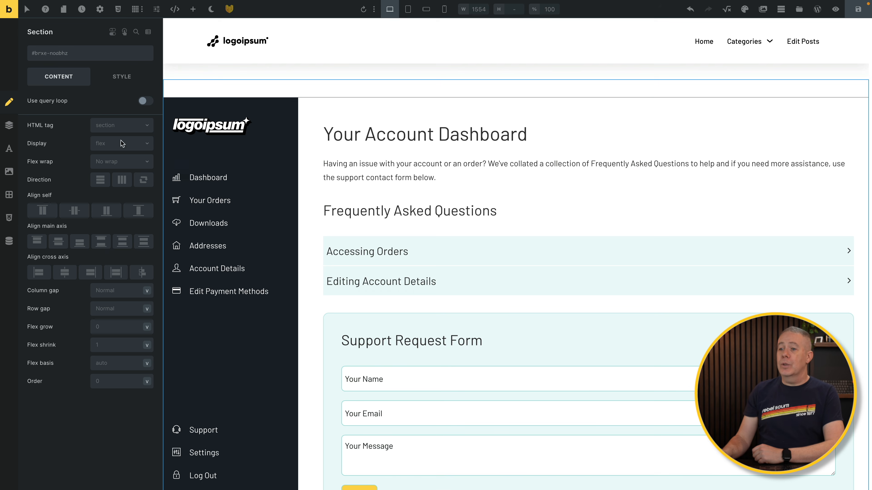
pyautogui.scroll(-1, 206, 178)
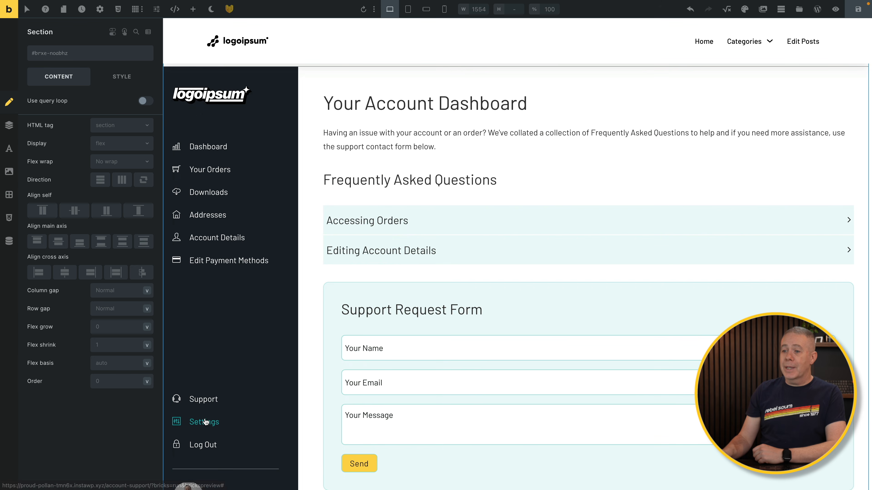
pyautogui.click(210, 407)
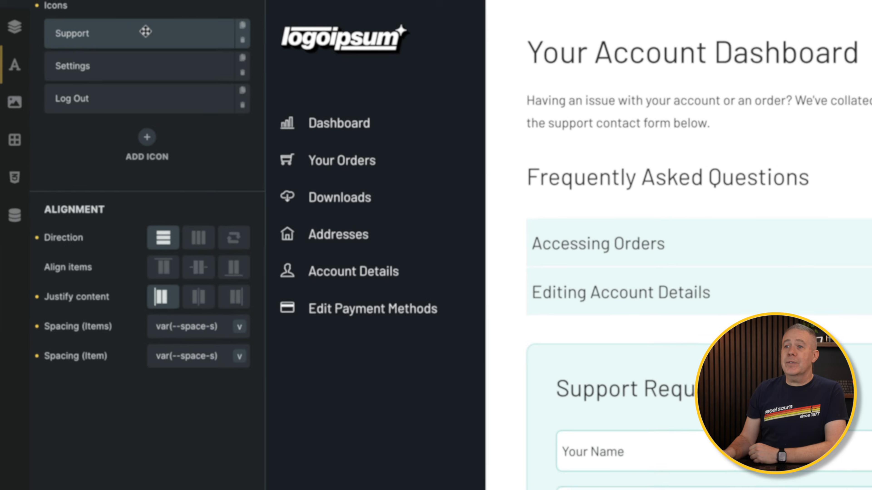
pyautogui.click(110, 106)
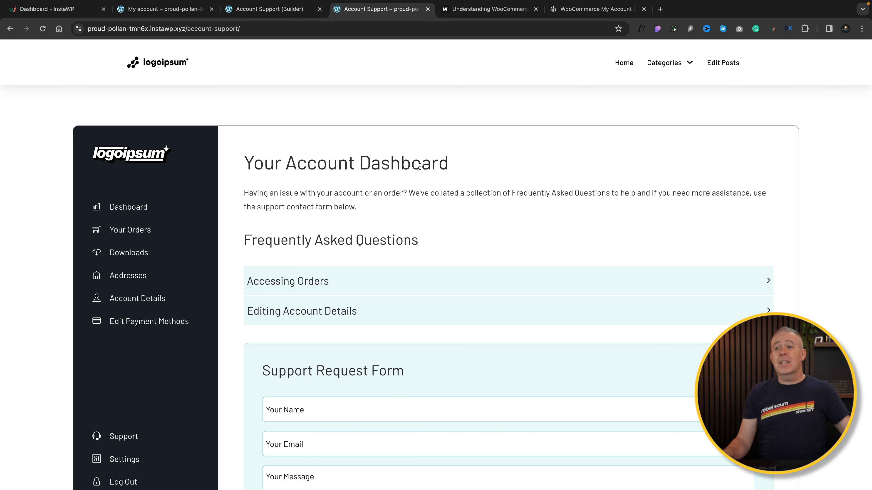
# - Review the live Account Support page, follow its Account Details link, and look over the account details form
pyautogui.scroll(-3, 426, 229)
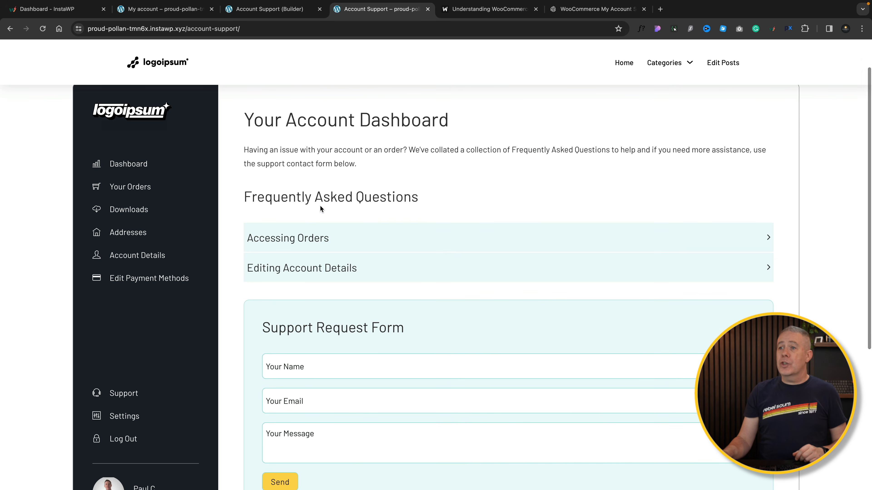
pyautogui.click(138, 262)
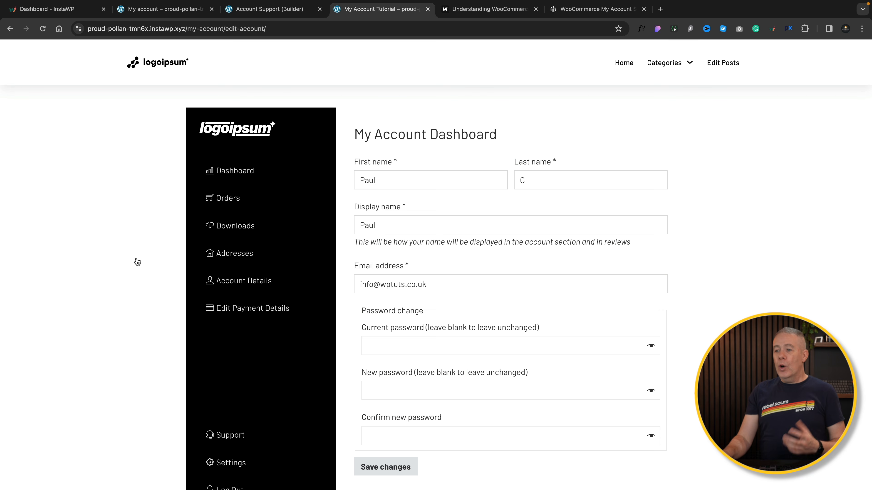
pyautogui.scroll(-4, 137, 262)
pyautogui.scroll(2, 137, 262)
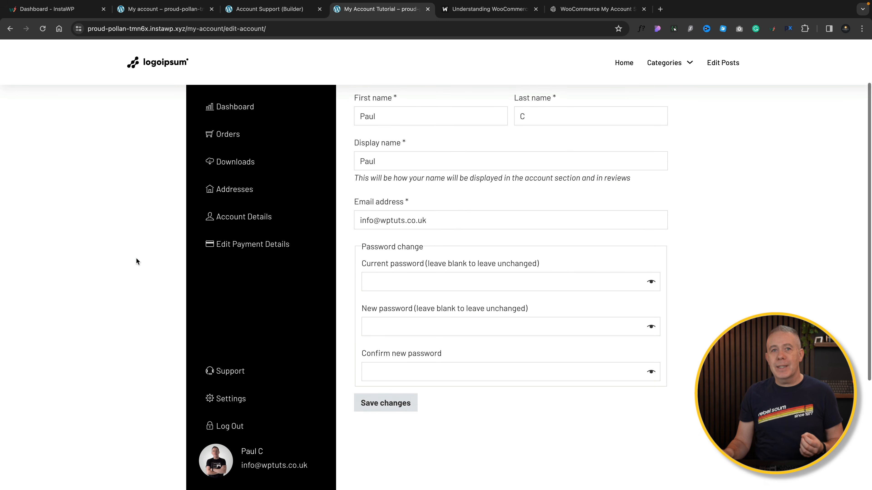
pyautogui.scroll(2, 136, 262)
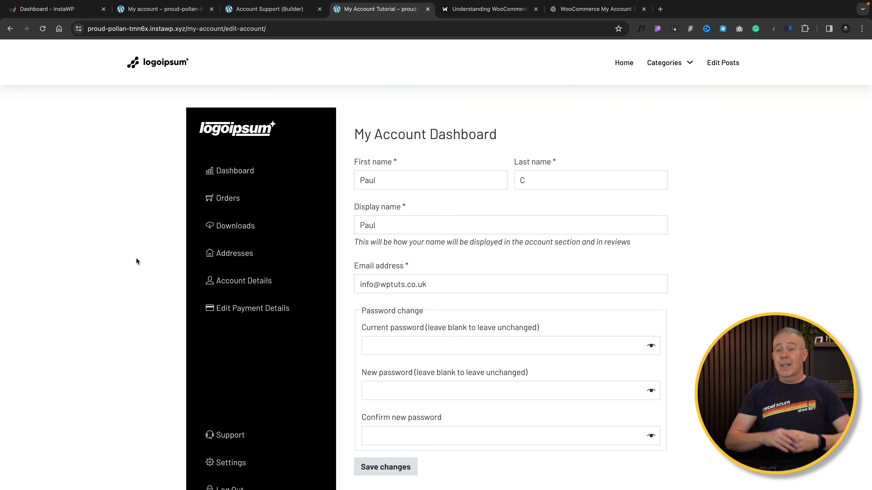